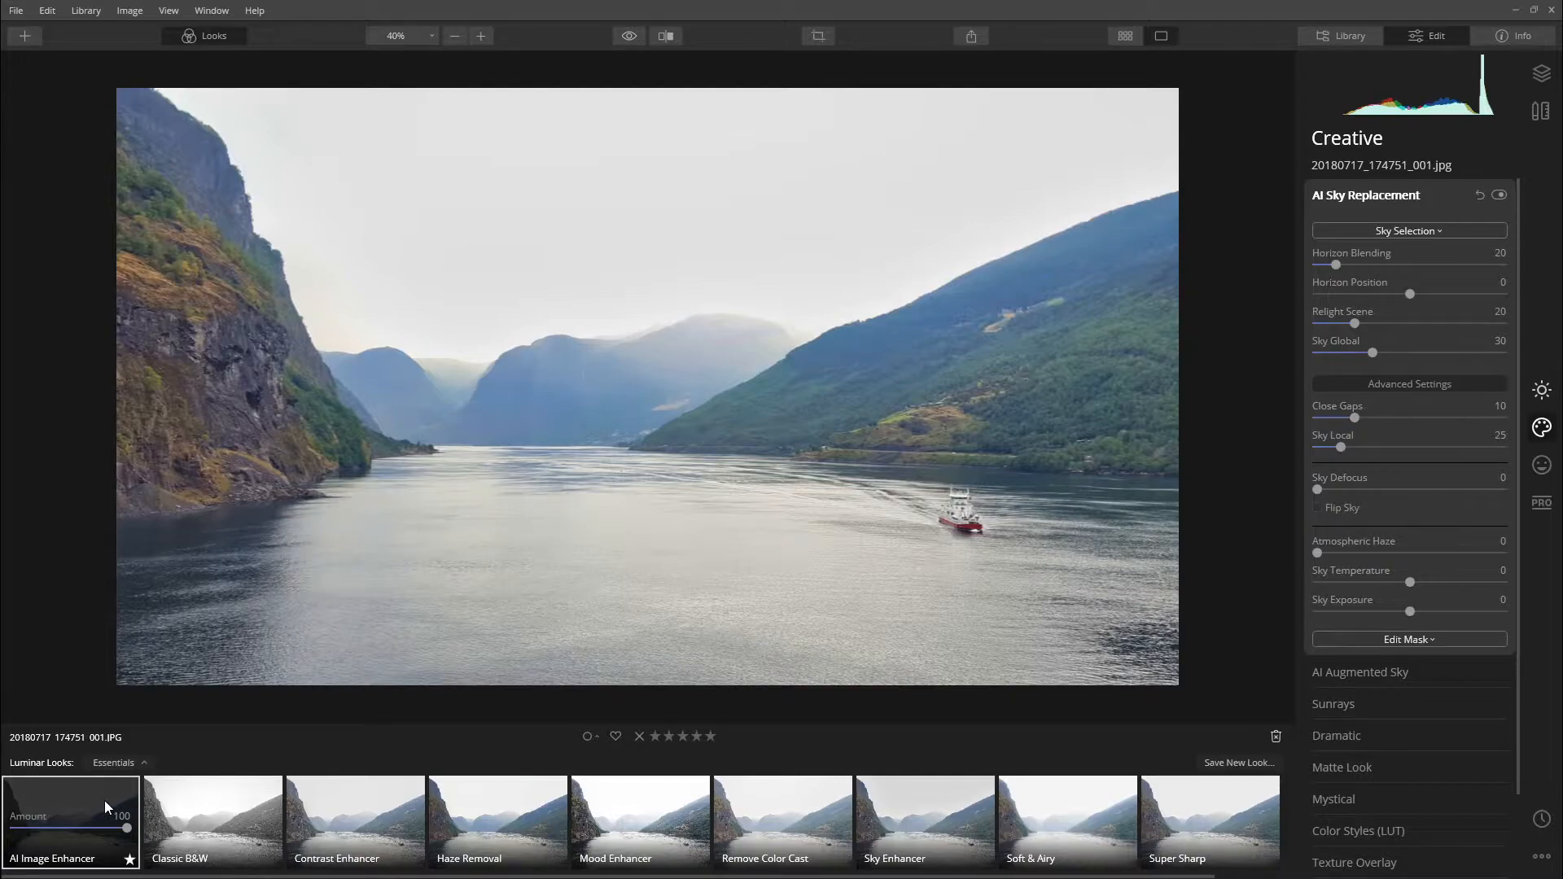
Apply the AI Image Enhancer look to the fjord photo
click(186, 806)
click(82, 808)
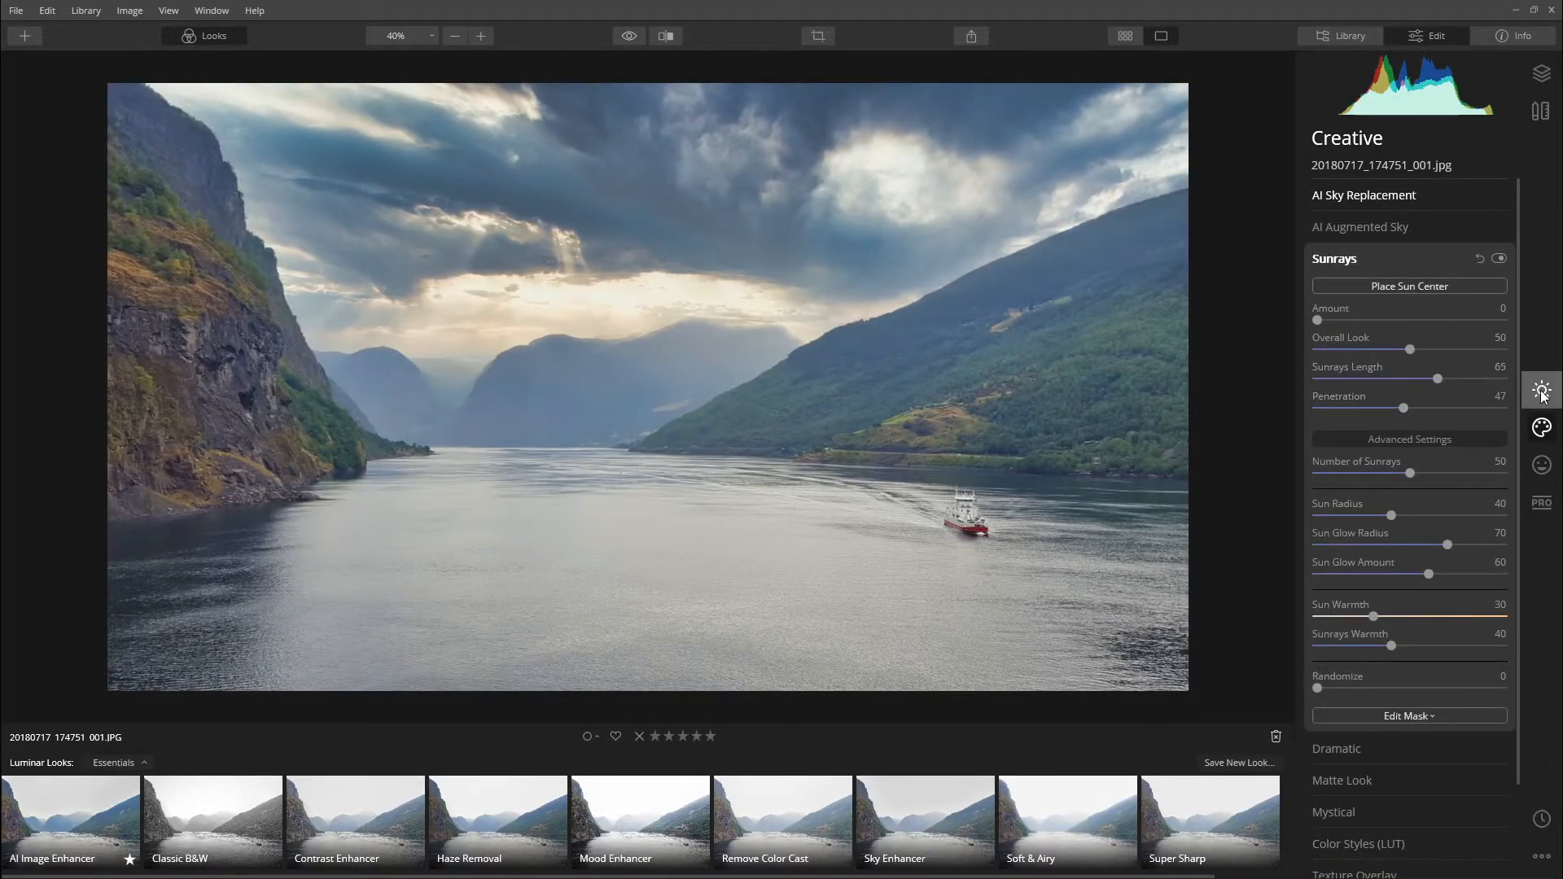
Raise the fjord photo's Exposure to 0.31 and lower its Smart Contrast in the Light adjustments
click(1543, 390)
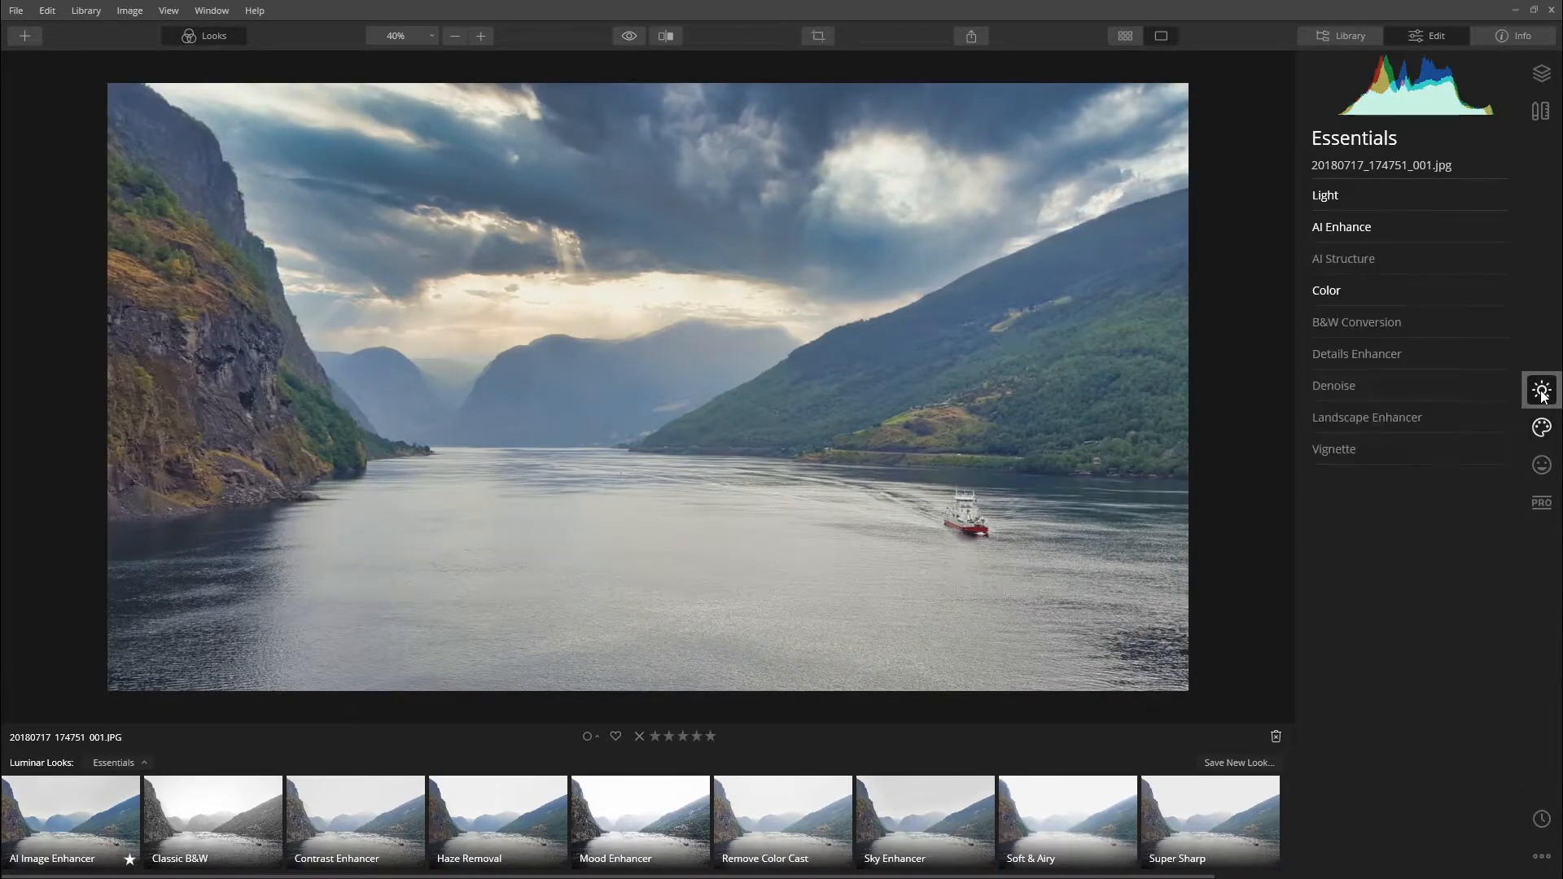
click(1338, 198)
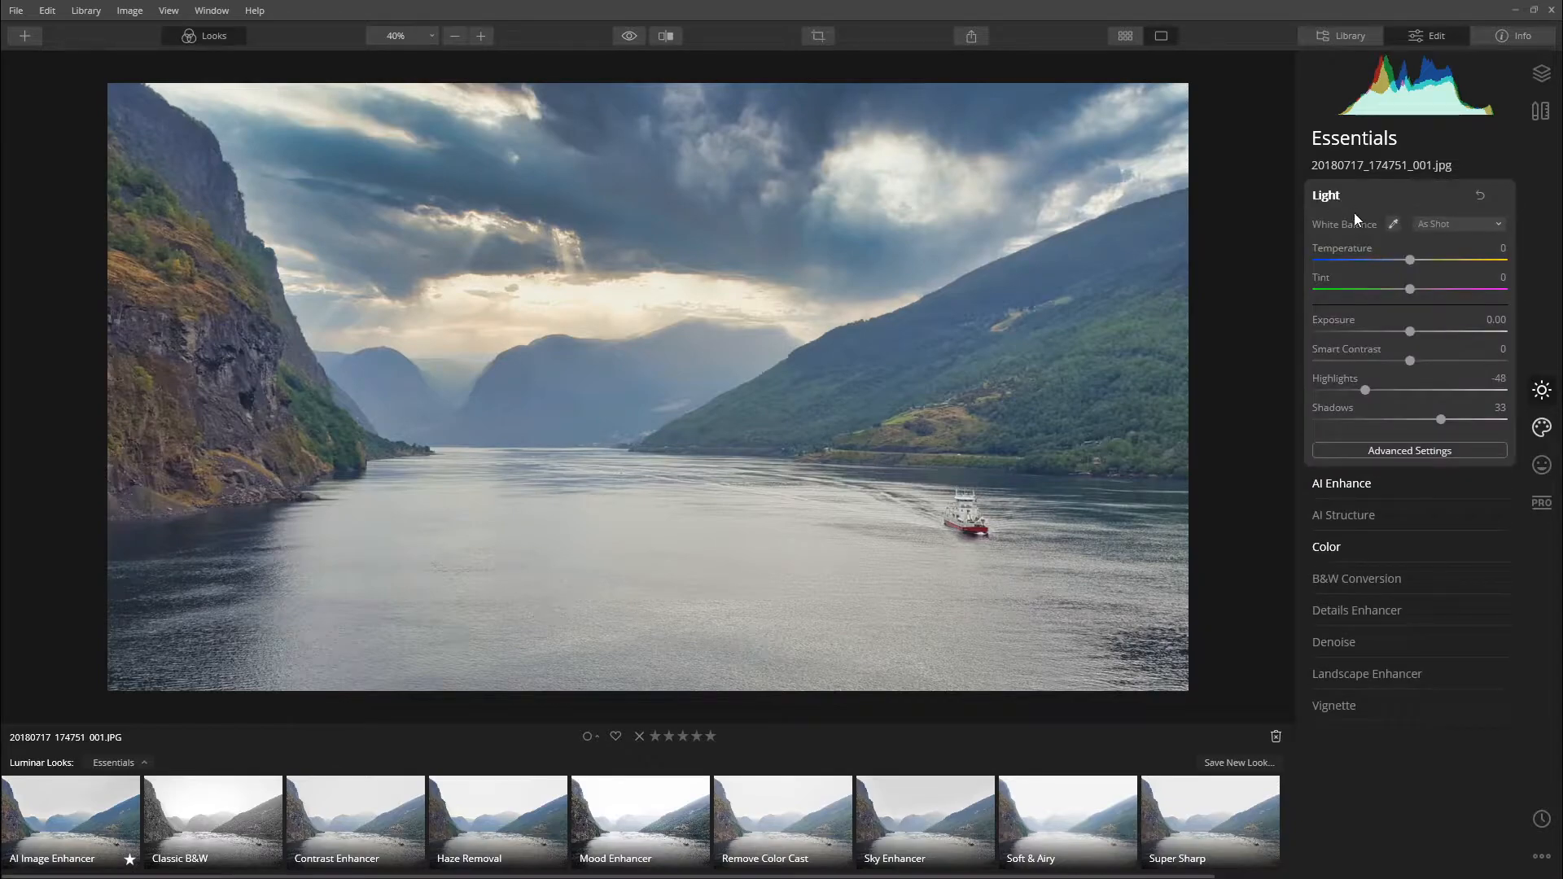
drag(1410, 332, 1417, 335)
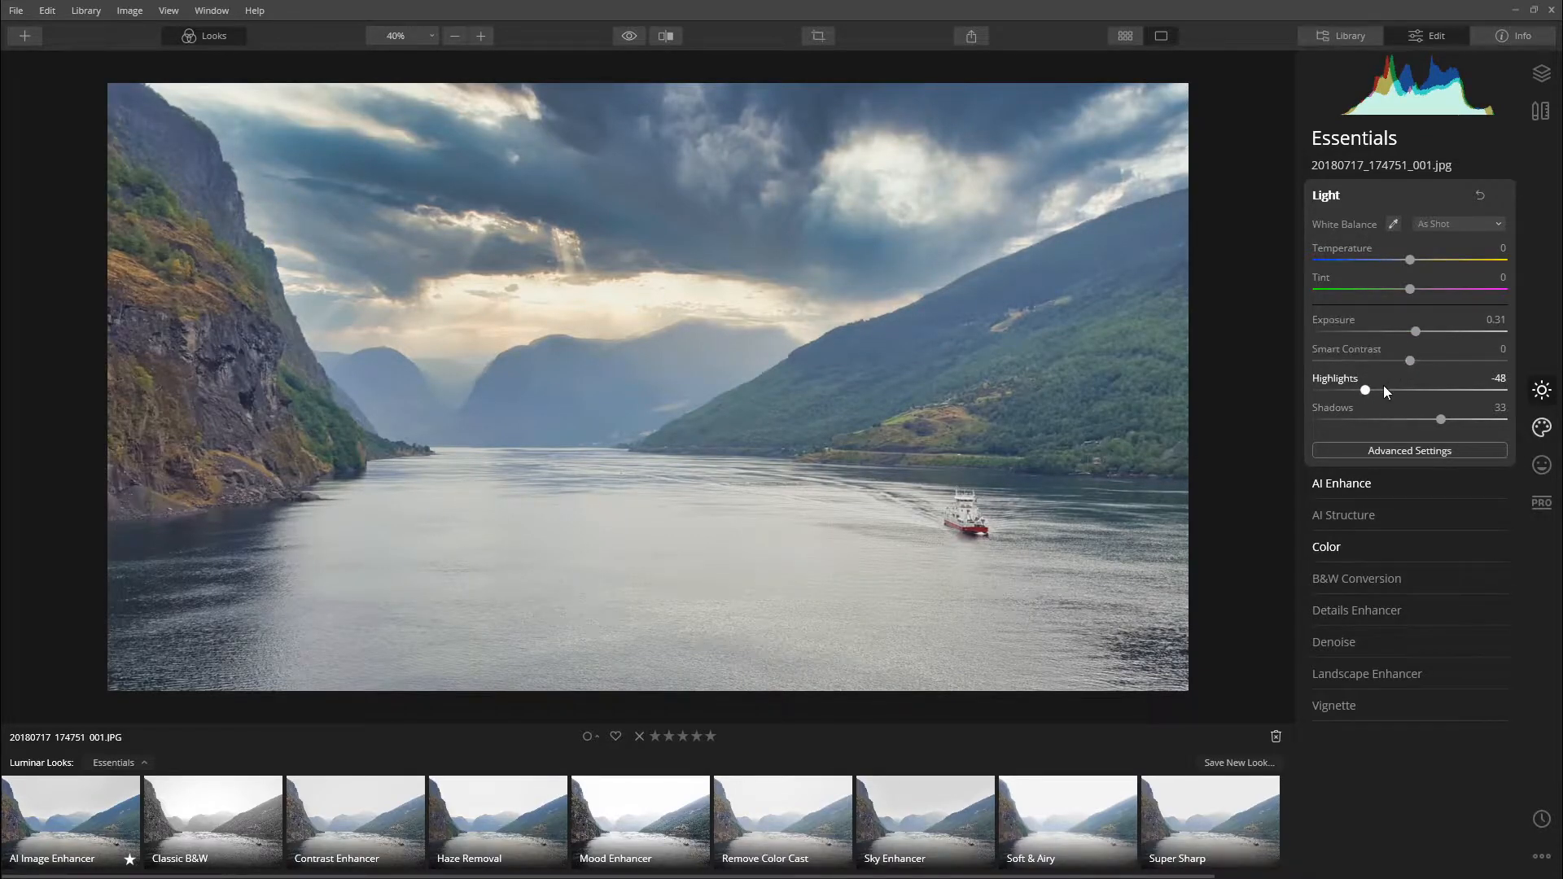
drag(1411, 364, 1395, 368)
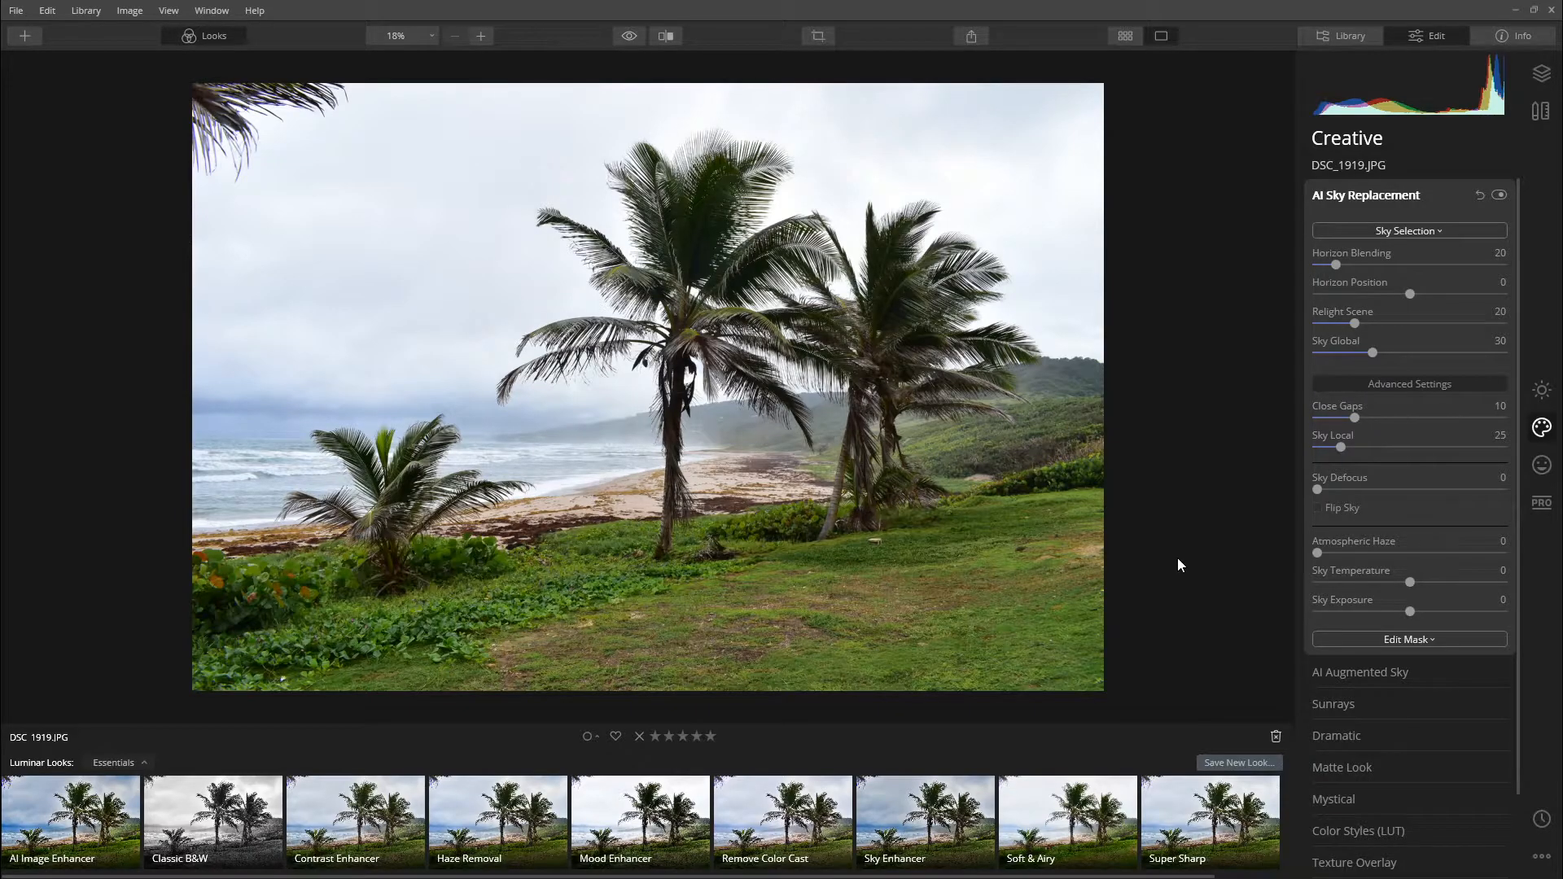
Replace the sky in the palm beach photo with Dramatic Sunset 1
click(1412, 232)
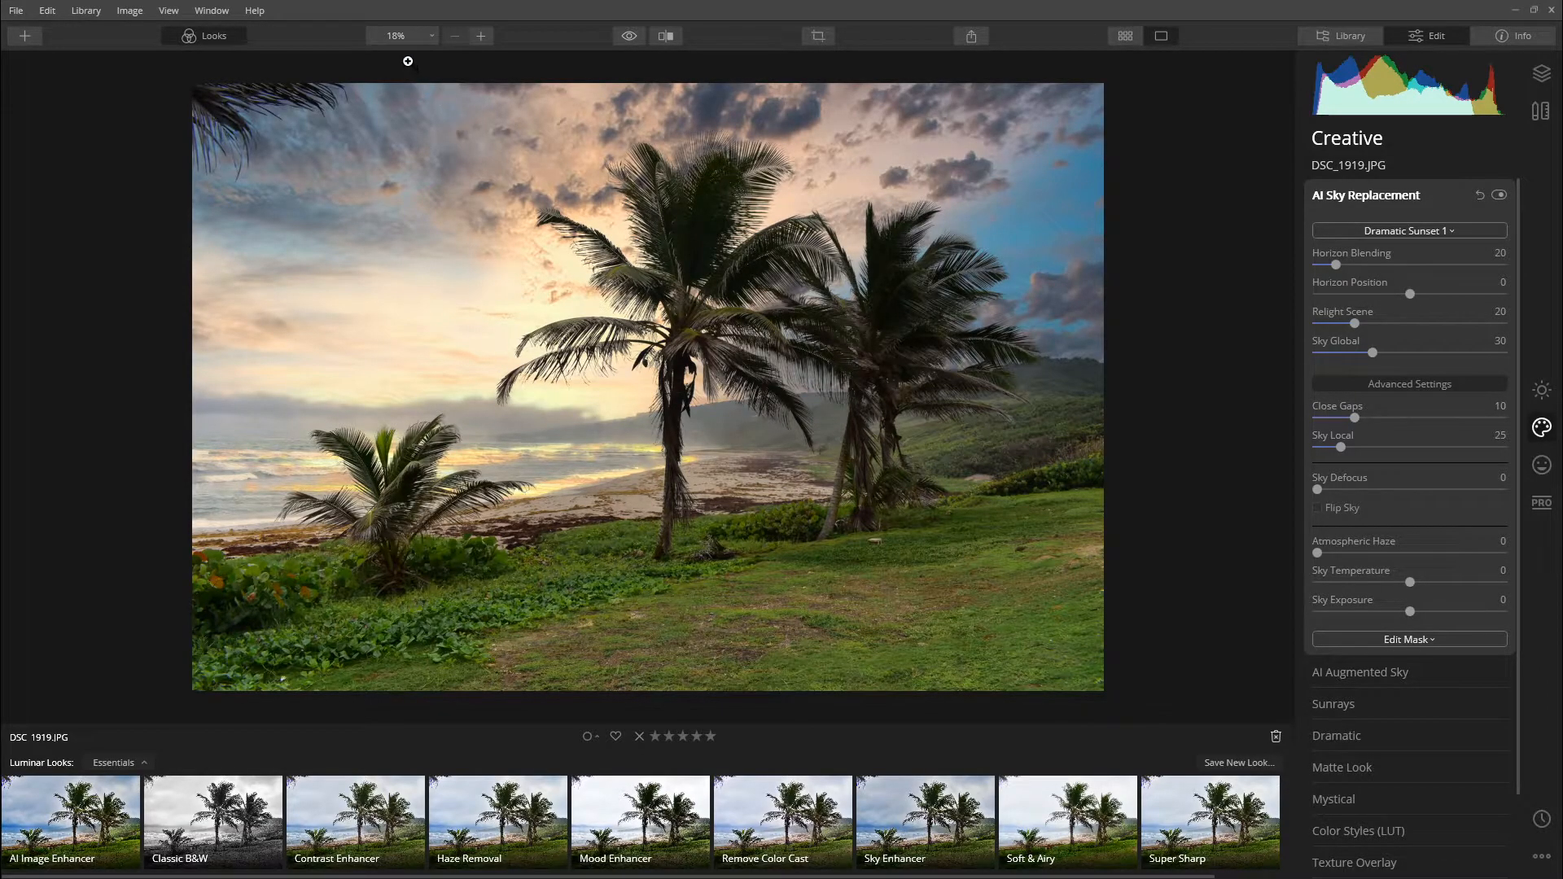
Compare the palm beach photo with its original and examine up close how the new sky blends around the fronds
click(630, 36)
click(630, 36)
click(630, 36)
click(630, 36)
click(630, 36)
click(630, 36)
scroll(767, 263, up, 2)
scroll(767, 263, up, 4)
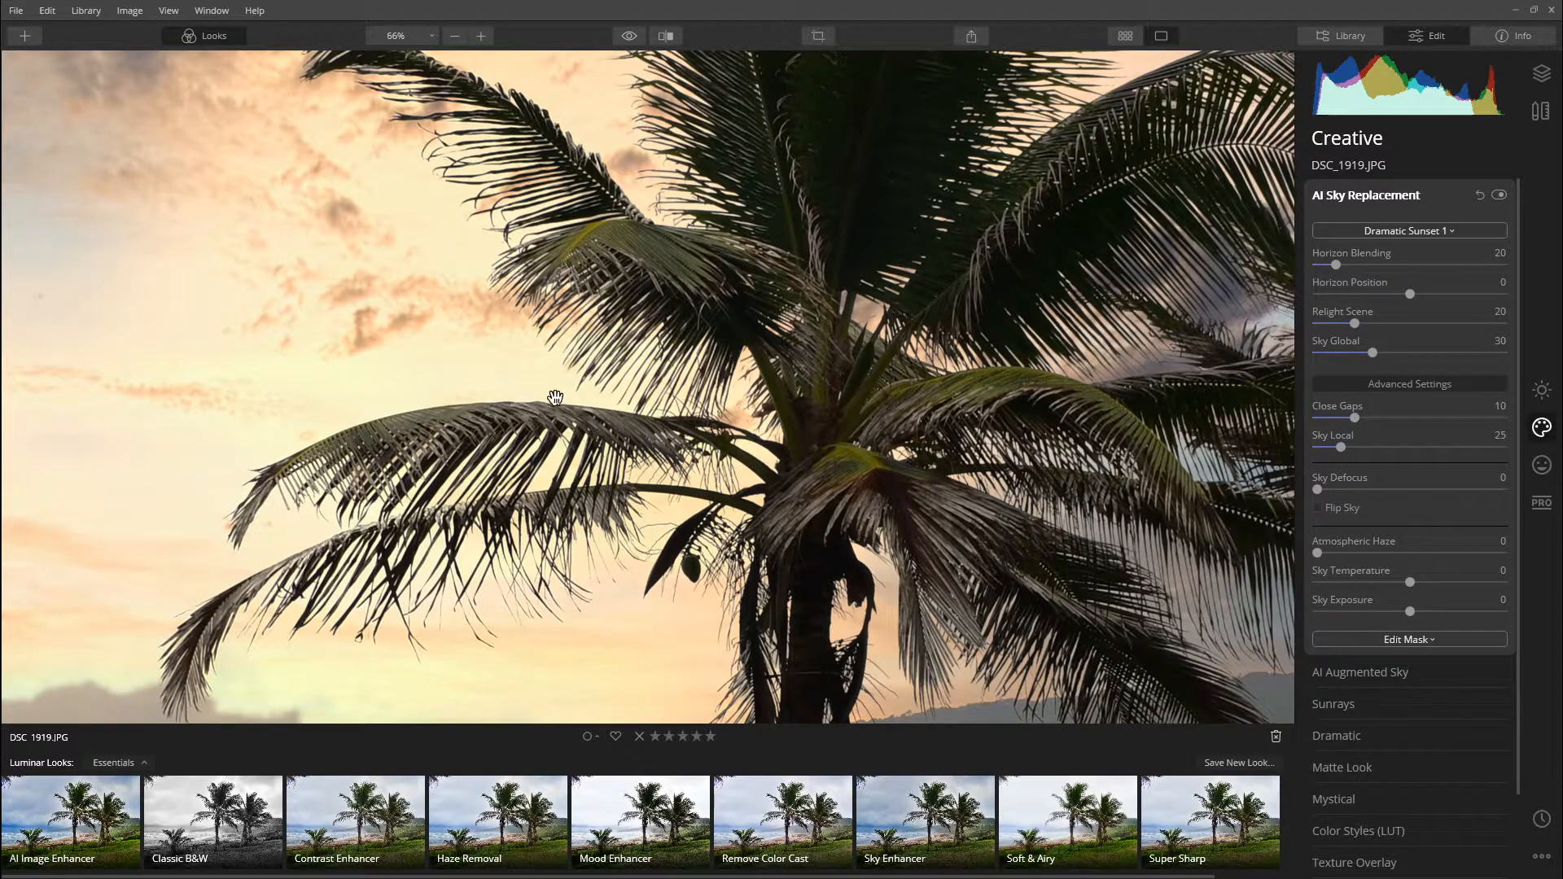
scroll(574, 340, down, 2)
scroll(570, 336, down, 2)
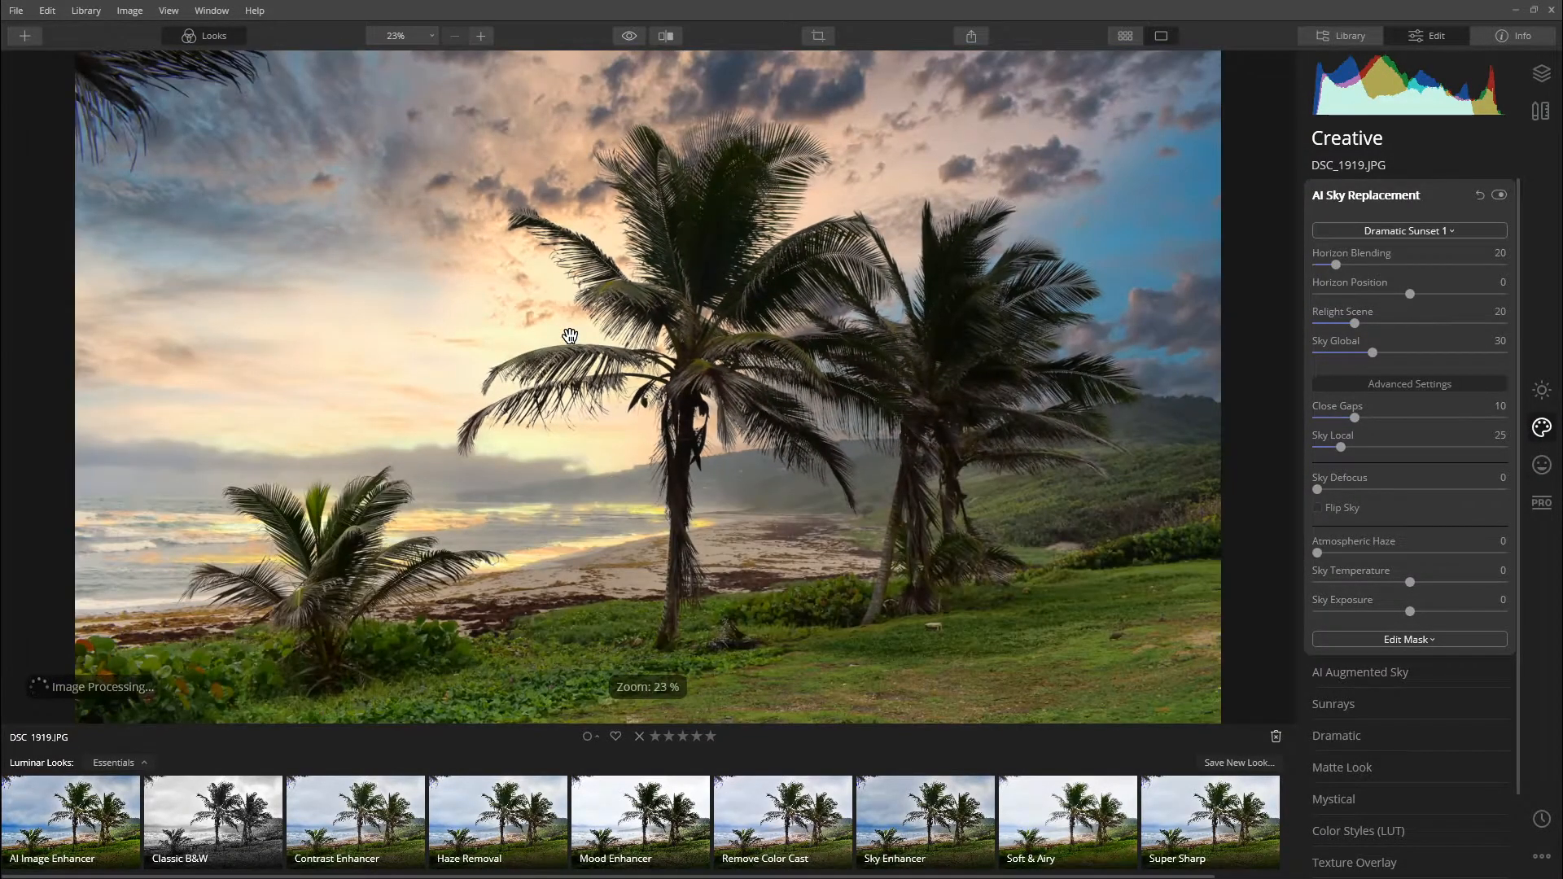
scroll(570, 337, down, 1)
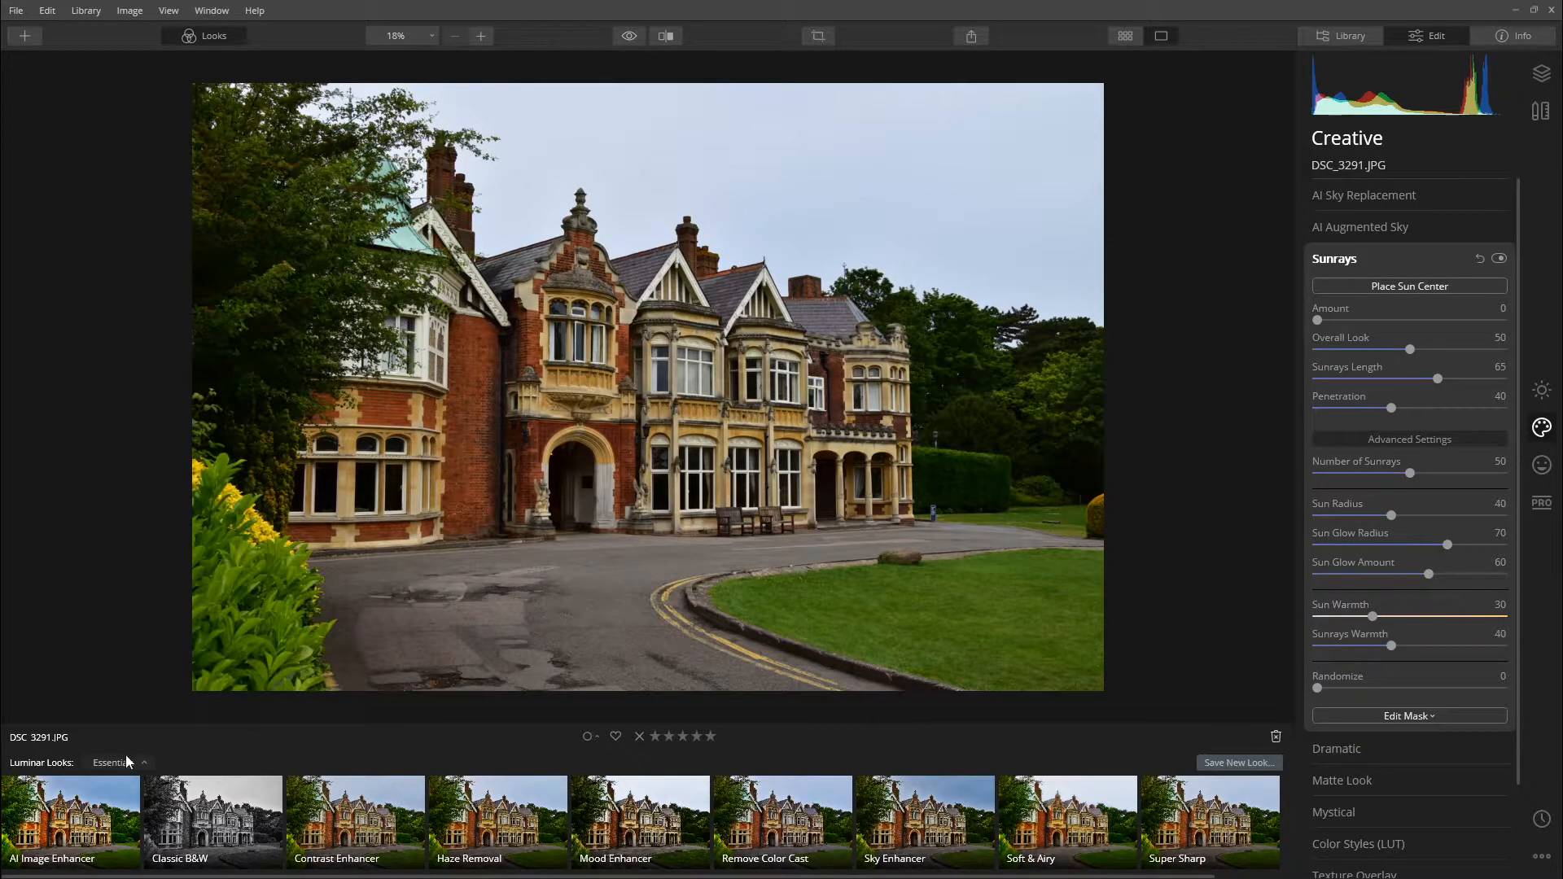
Apply the AI Image Enhancer look at amount 73 to the mansion photo and replace its sky with Blue Sky 5
click(71, 824)
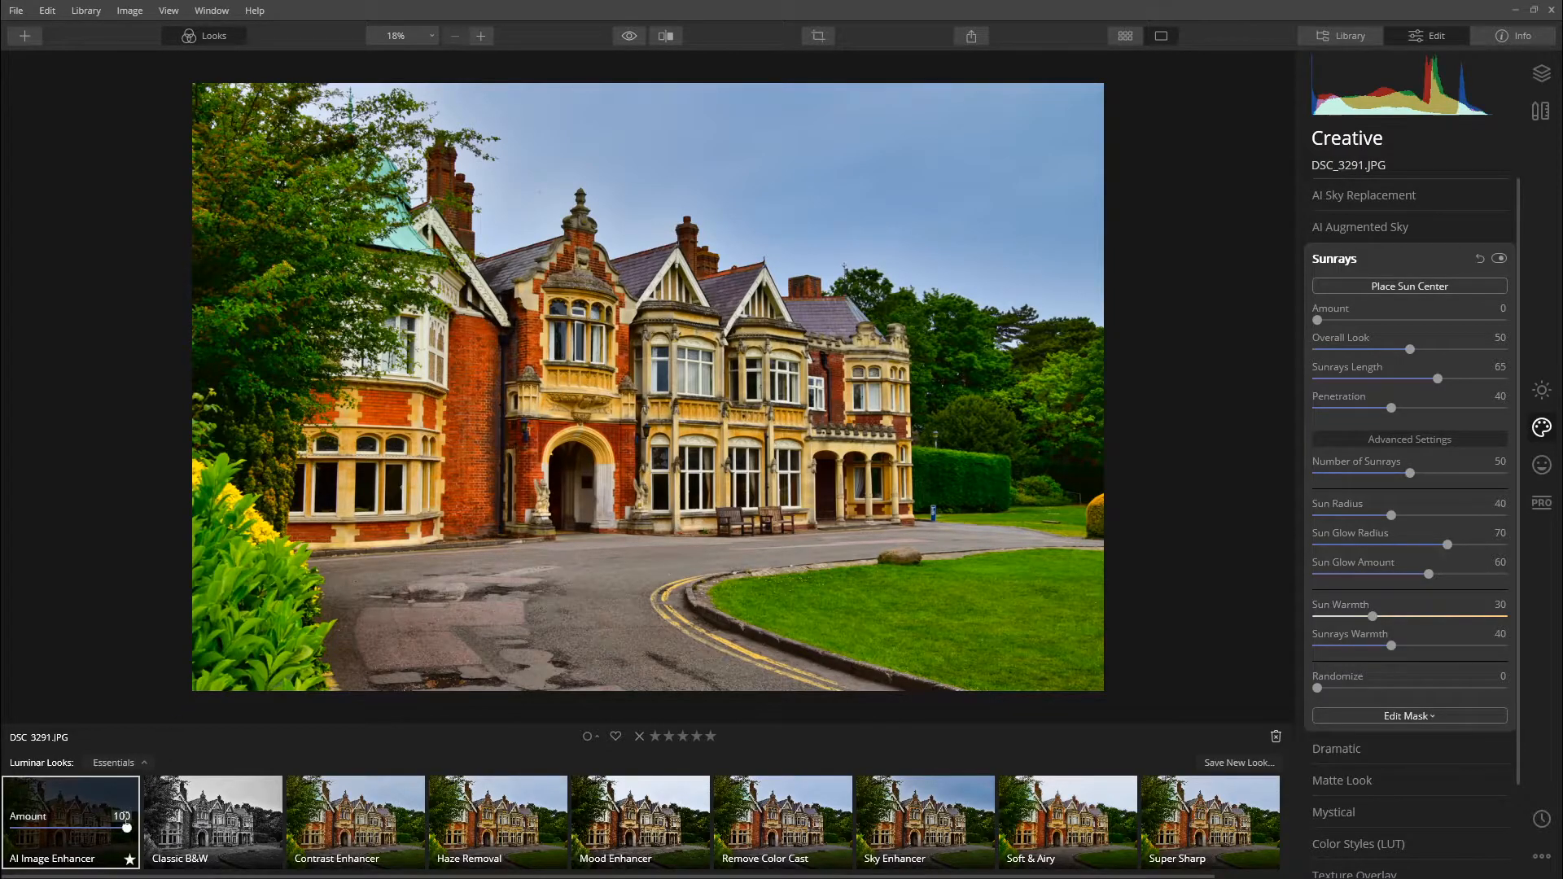
drag(126, 829, 96, 833)
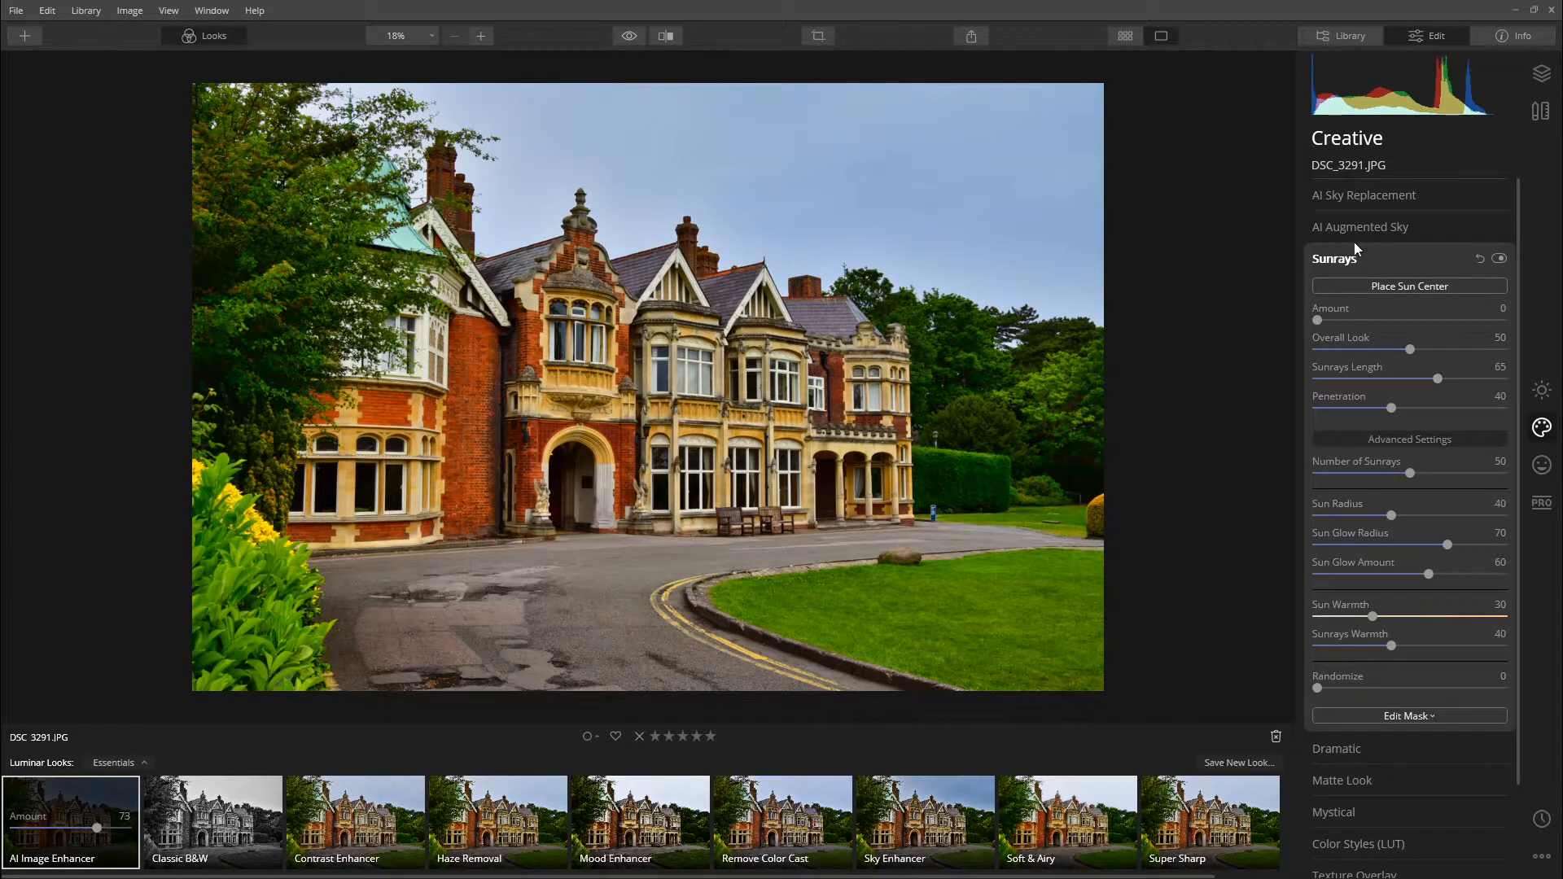
click(1351, 197)
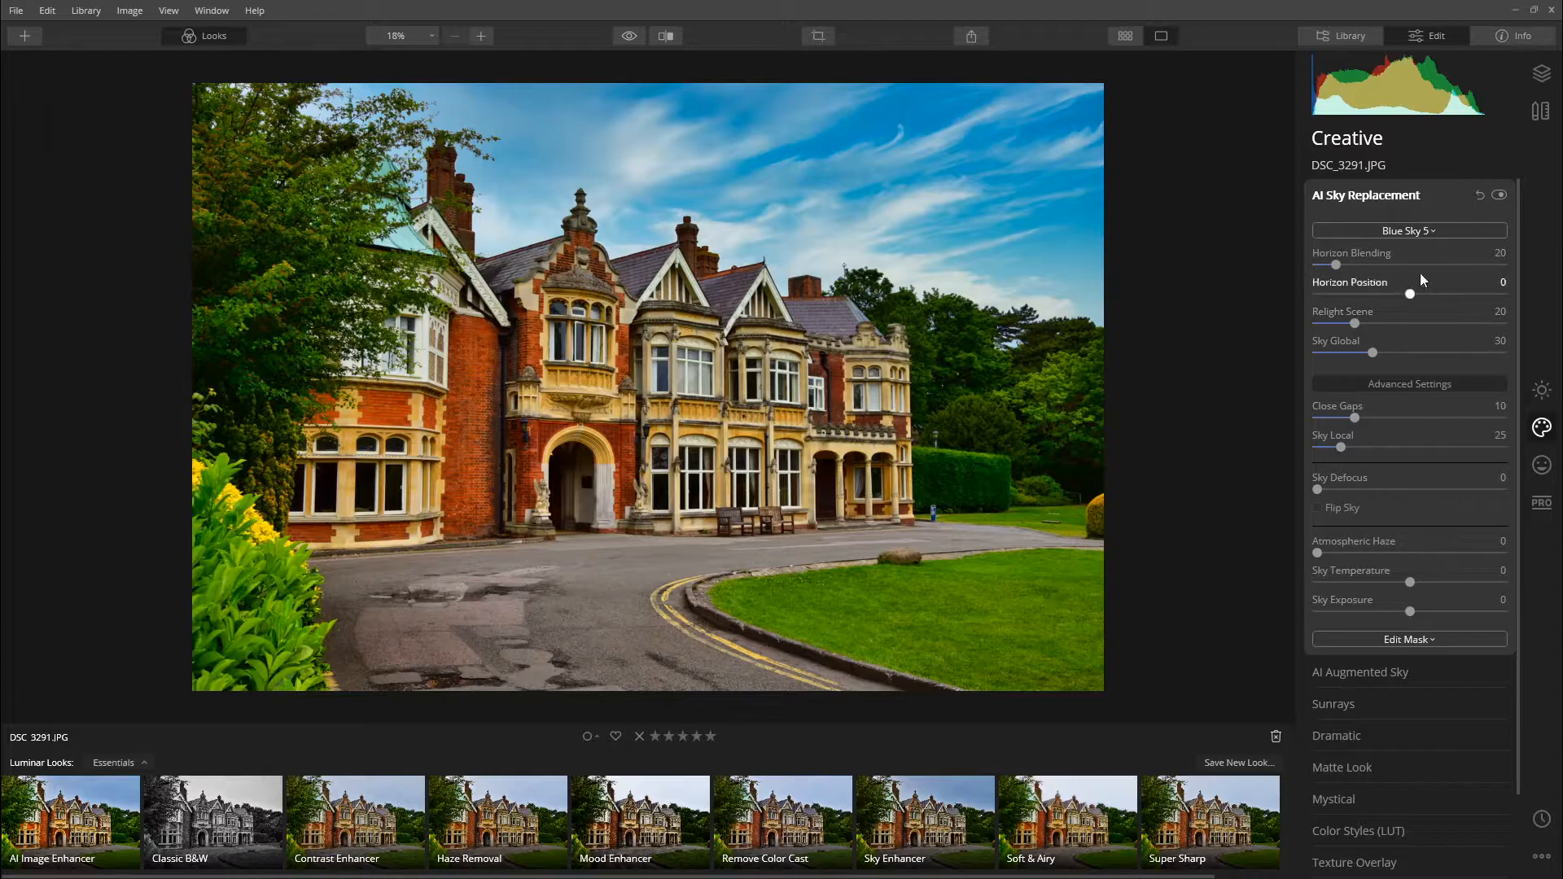
Clone clean asphalt over the cracked patches in the mansion's driveway using a Clone & Stamp brush of size 52
click(1547, 112)
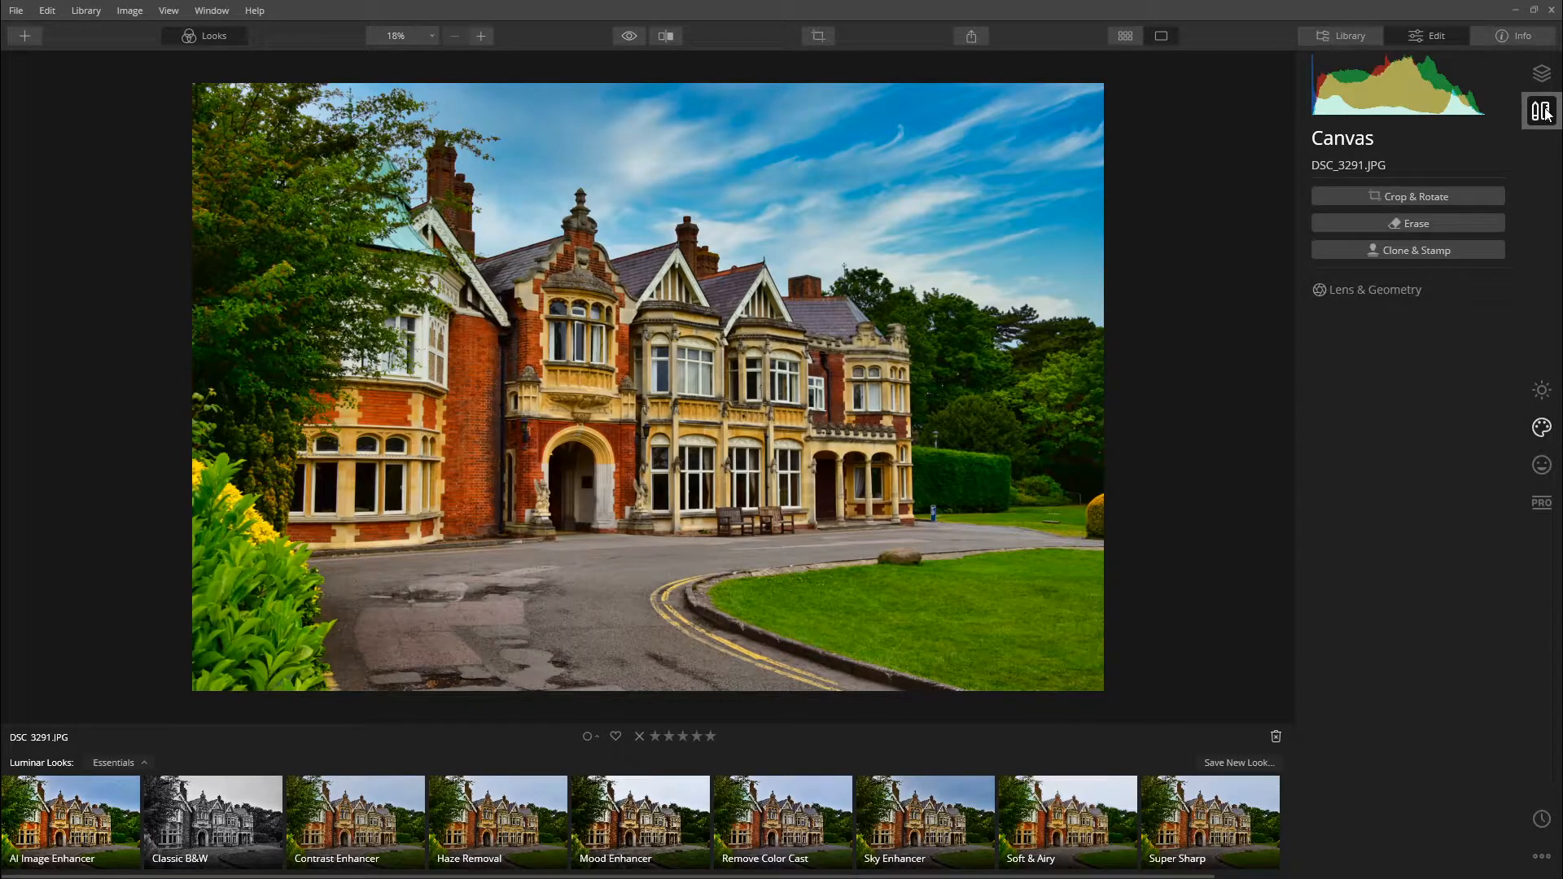
click(1429, 249)
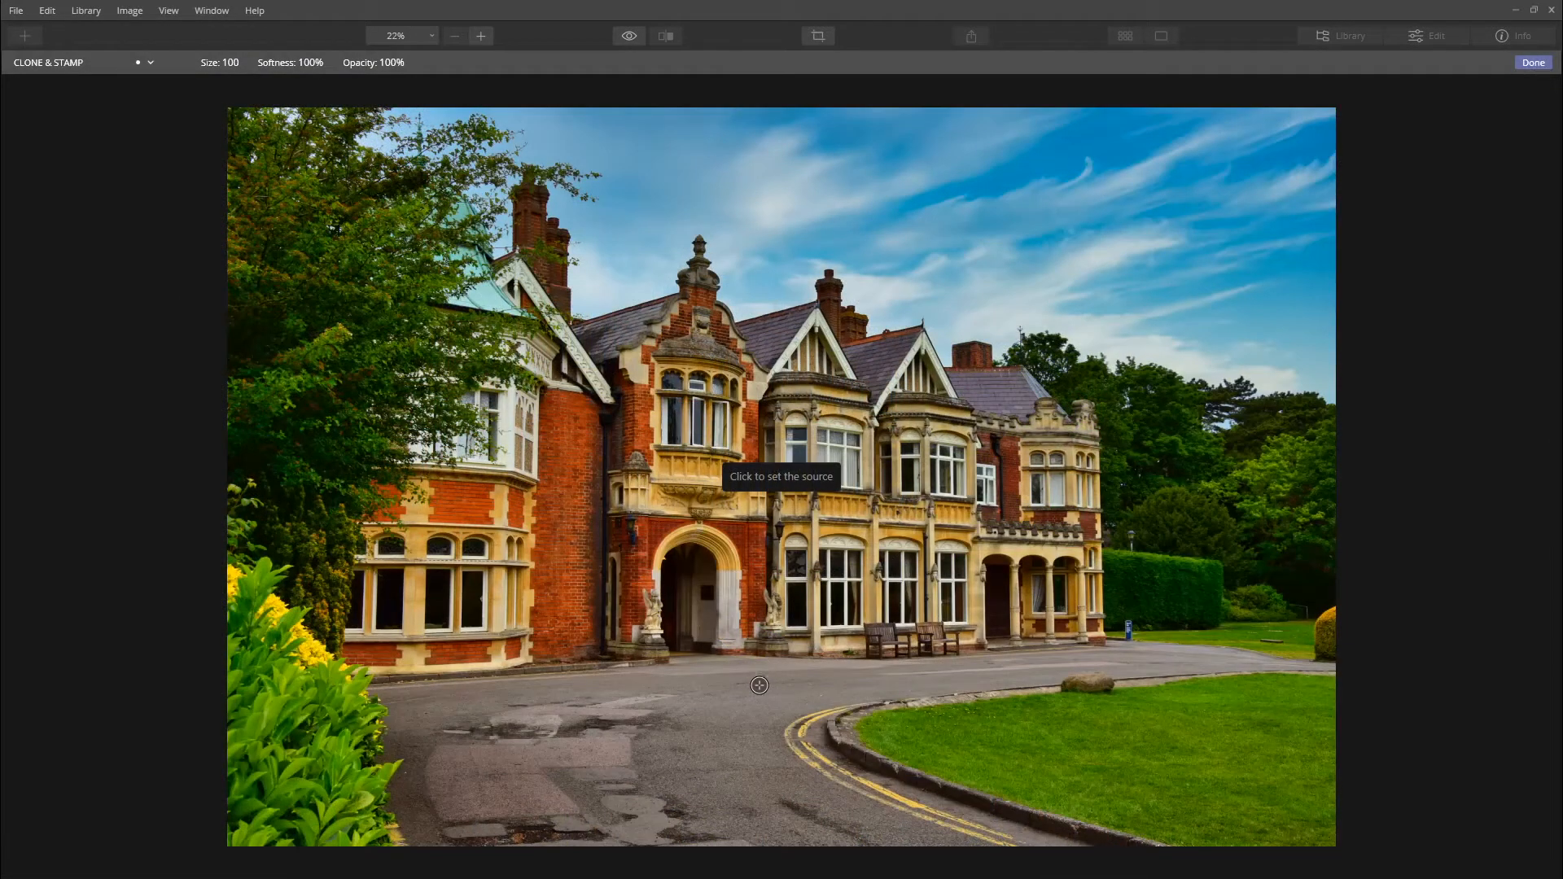
click(759, 686)
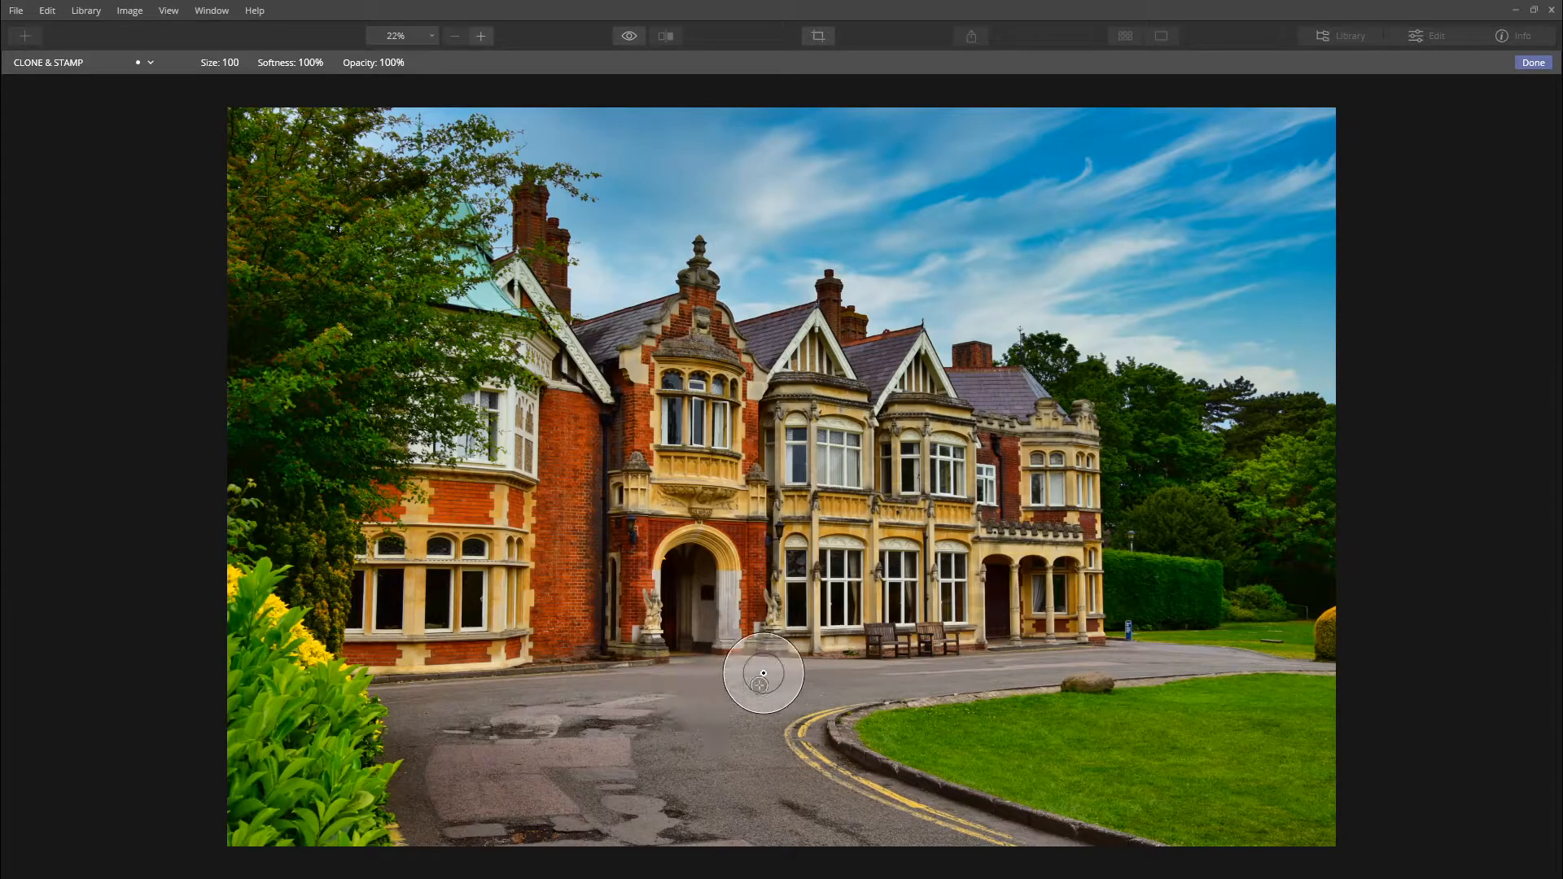
key(bracketleft)
key(bracketleft)
key(bracketleft)
key(bracketleft)
key(bracketleft)
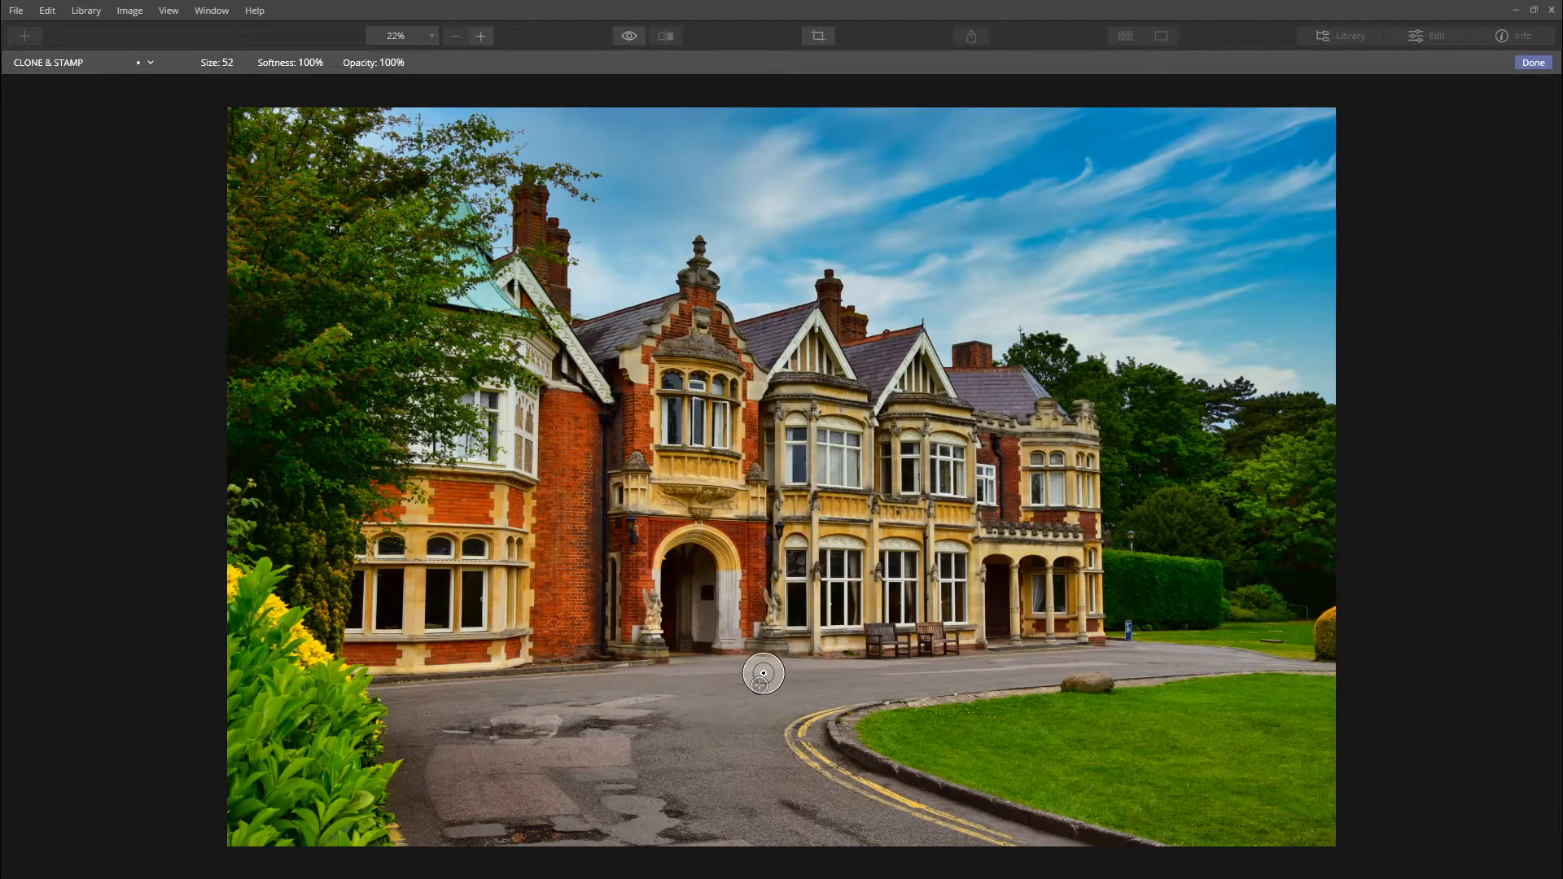
alt+click(680, 695)
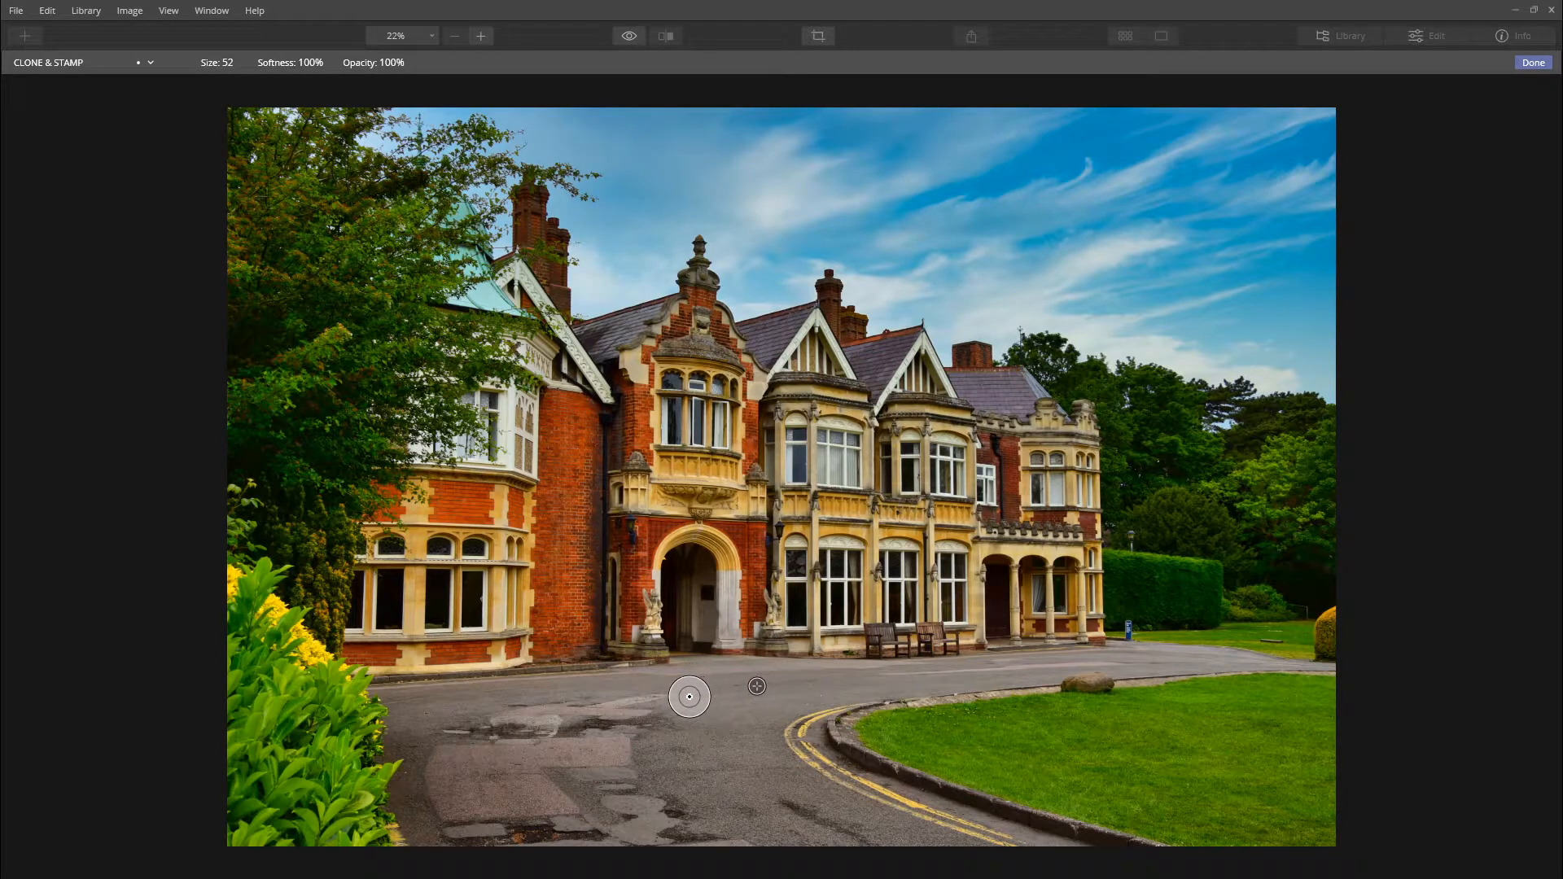
mouse_move(618, 704)
mouse_down()
mouse_move(666, 702)
mouse_move(666, 716)
mouse_move(605, 732)
mouse_move(630, 700)
mouse_move(515, 714)
mouse_move(504, 738)
mouse_move(556, 723)
mouse_move(491, 769)
mouse_move(511, 770)
mouse_move(554, 714)
mouse_move(447, 724)
mouse_move(493, 717)
mouse_up()
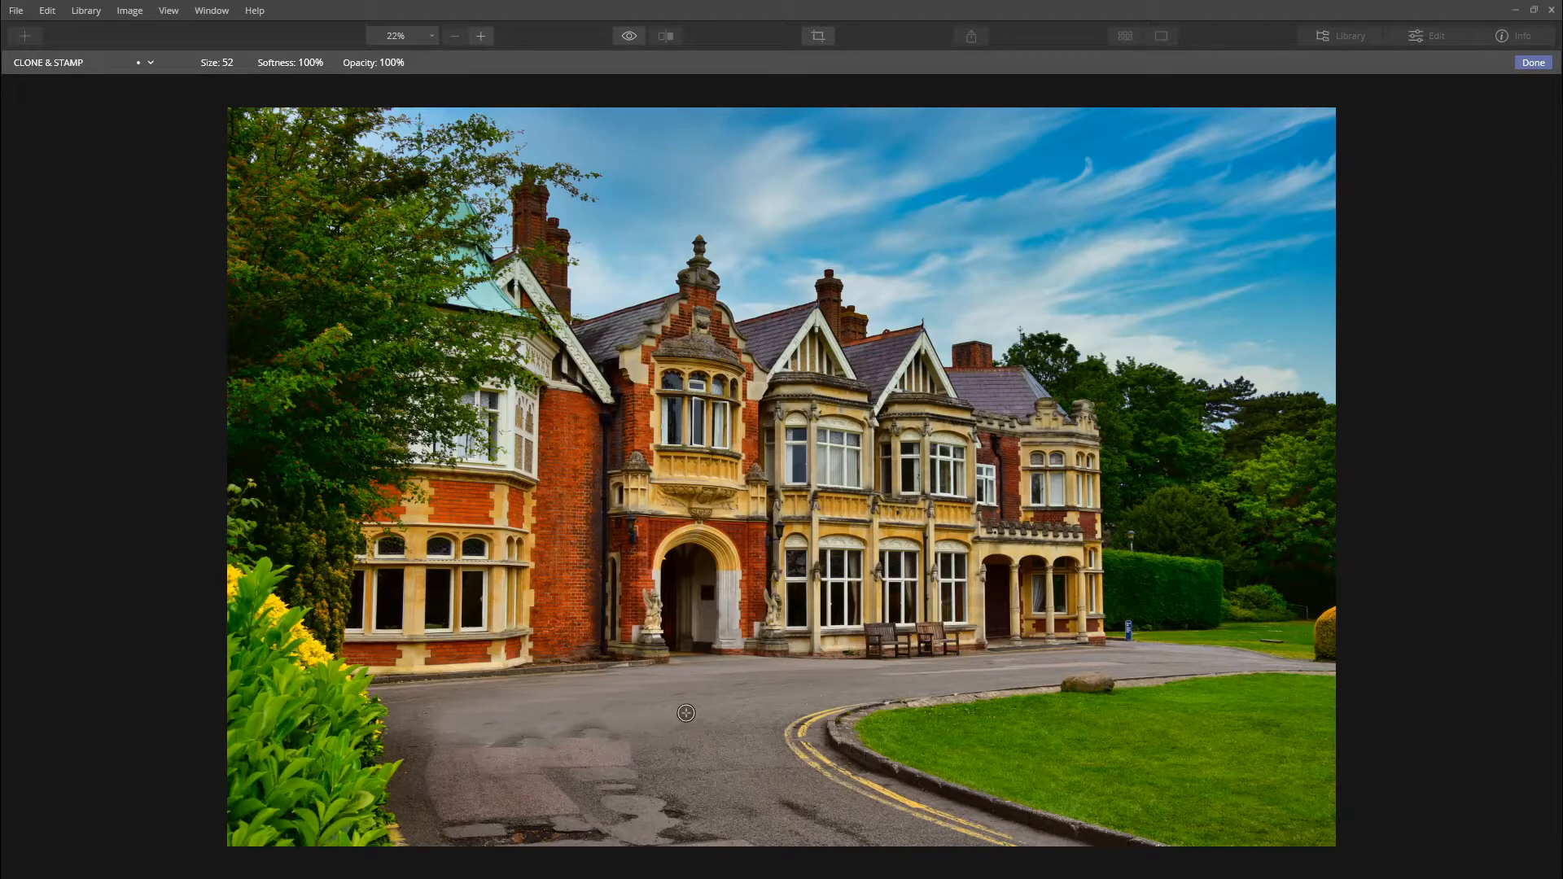
mouse_move(701, 704)
mouse_down()
mouse_move(661, 737)
mouse_move(536, 732)
mouse_move(565, 725)
mouse_move(530, 744)
mouse_up()
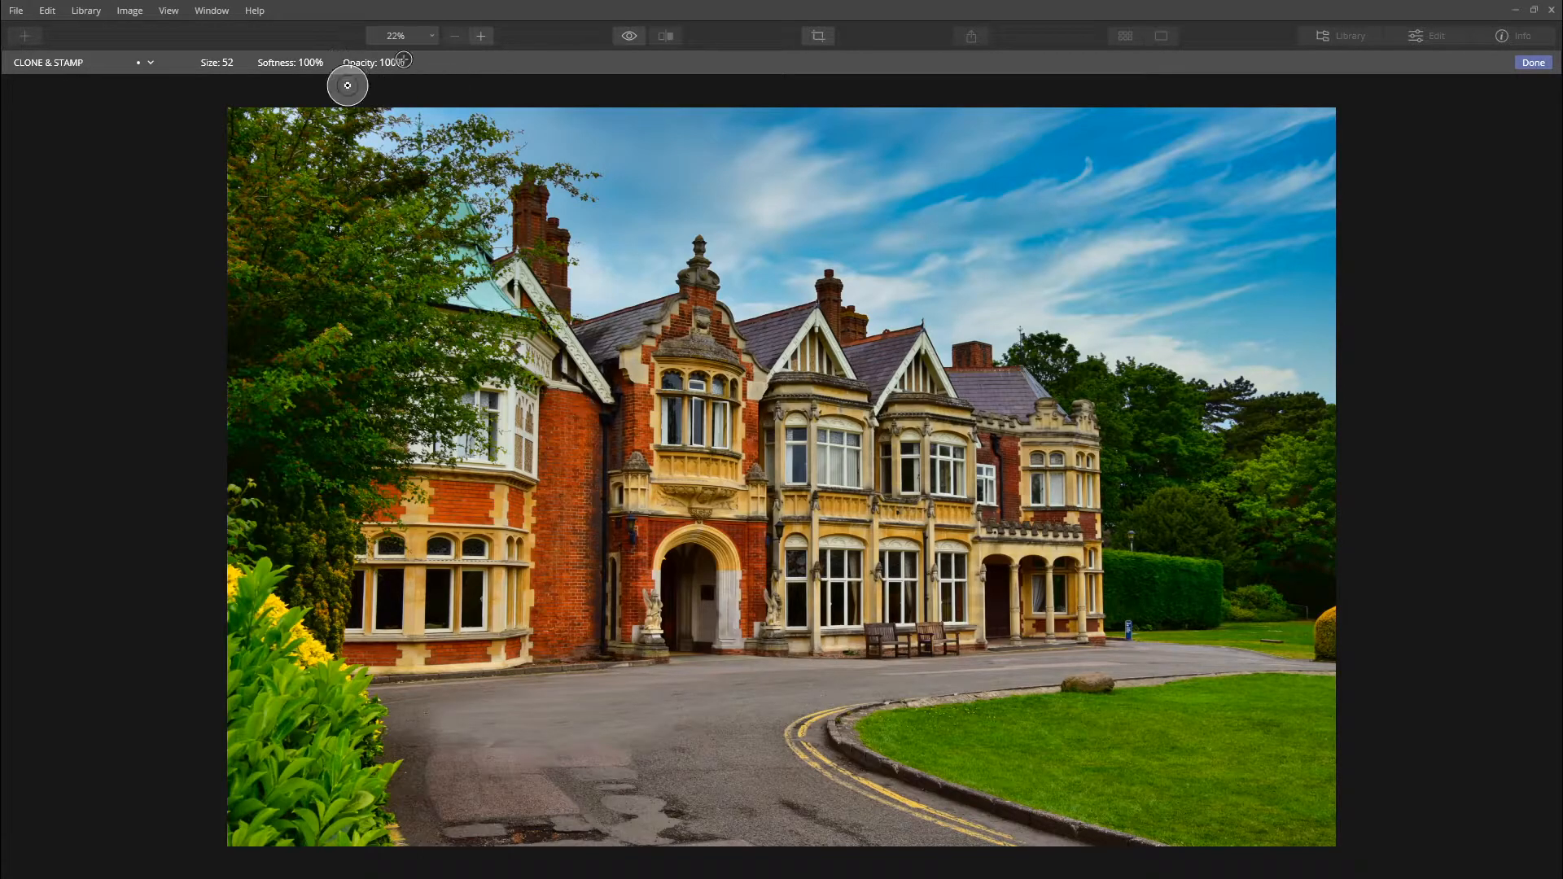
mouse_move(546, 759)
mouse_down()
mouse_move(477, 727)
mouse_move(591, 777)
mouse_move(573, 745)
mouse_move(573, 790)
mouse_move(546, 758)
mouse_move(640, 790)
mouse_move(590, 733)
mouse_move(523, 714)
mouse_move(582, 776)
mouse_move(562, 719)
mouse_move(615, 759)
mouse_move(474, 747)
mouse_up()
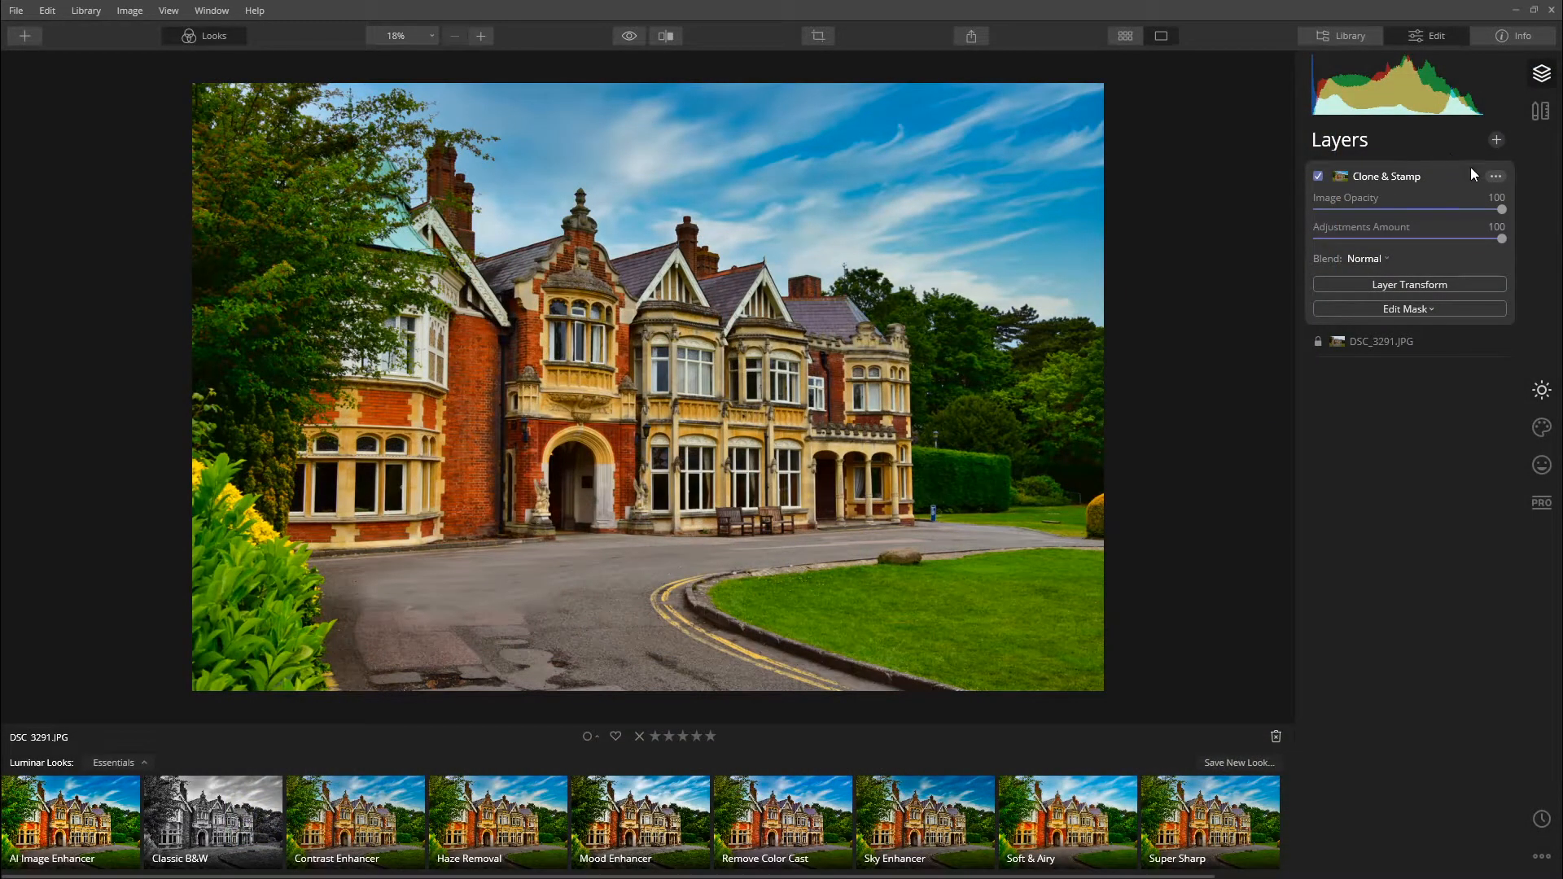
Compare the driveway with the Clone & Stamp layer disabled and enabled, leaving the layer enabled
click(1319, 176)
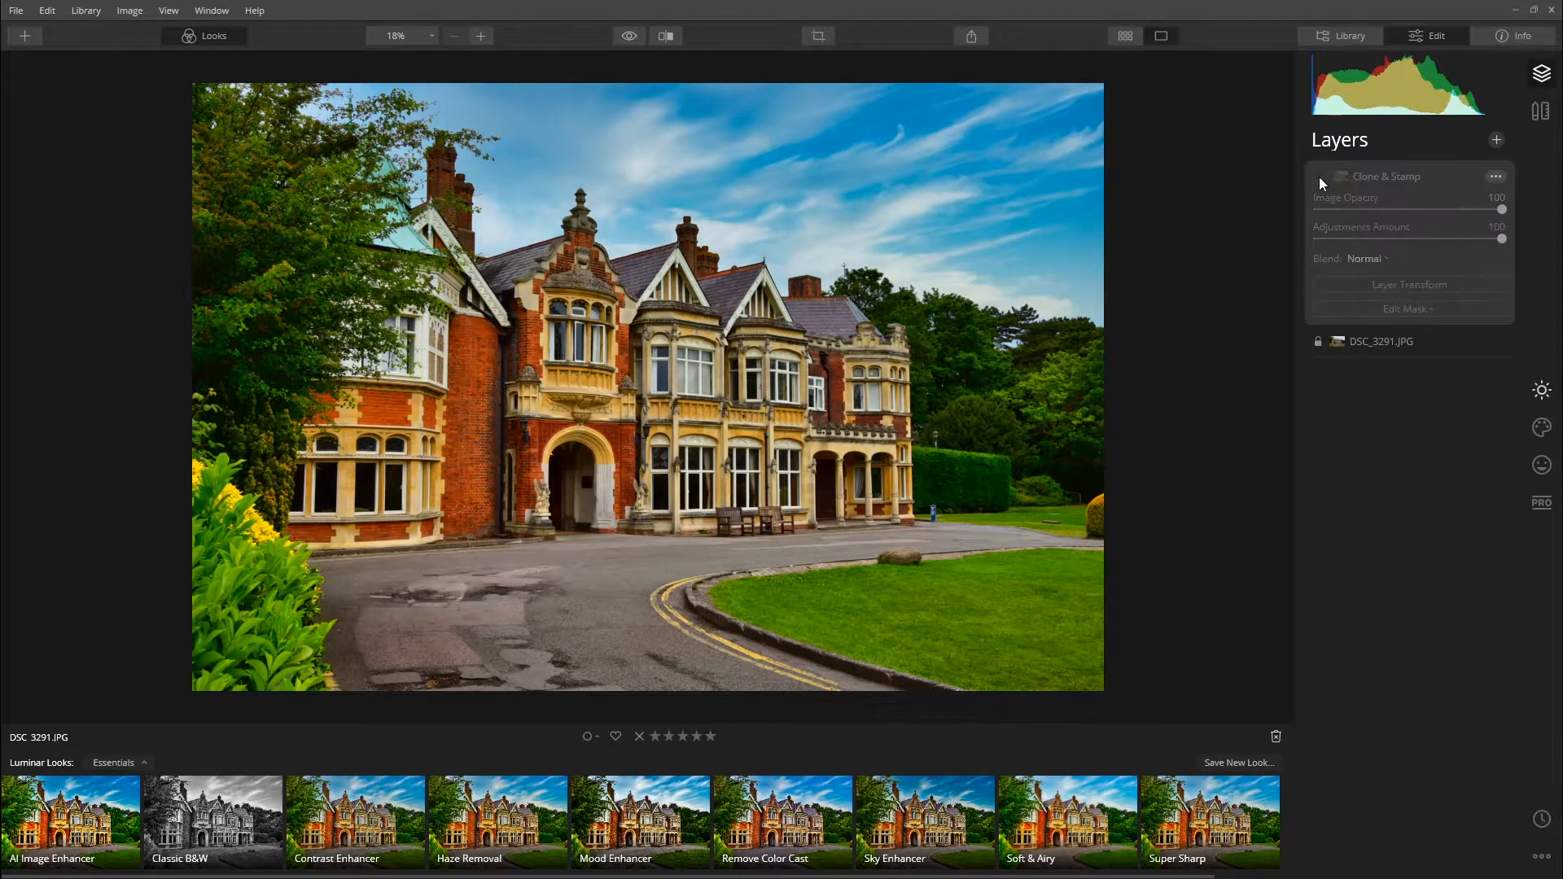
click(1319, 176)
click(1320, 177)
click(1317, 177)
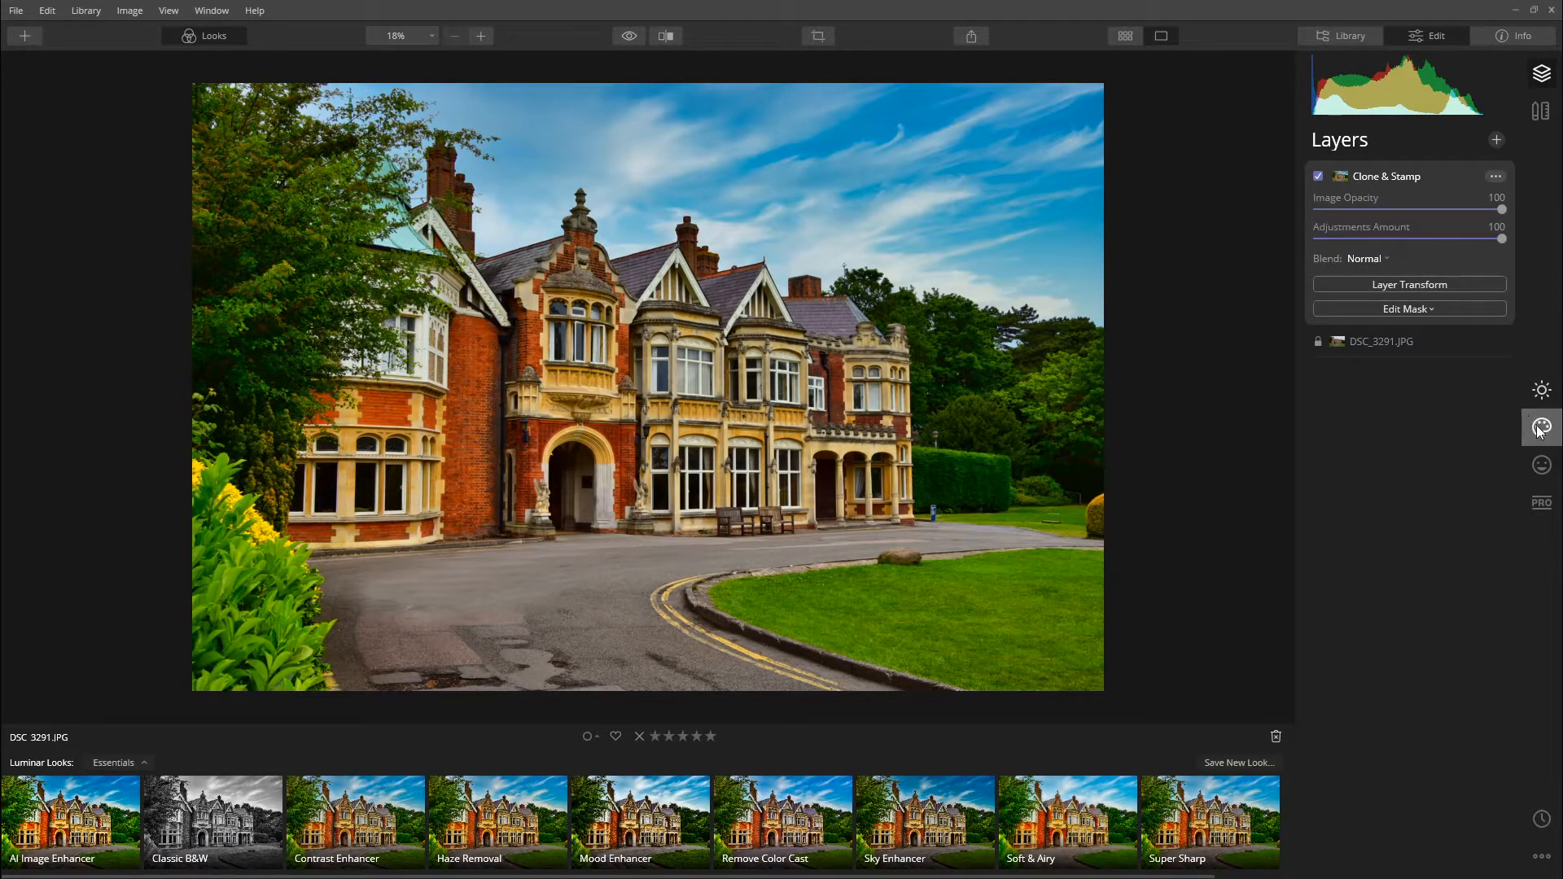
Set the Clone & Stamp layer's Saturation to -20 and its Exposure to 0.18
click(1543, 393)
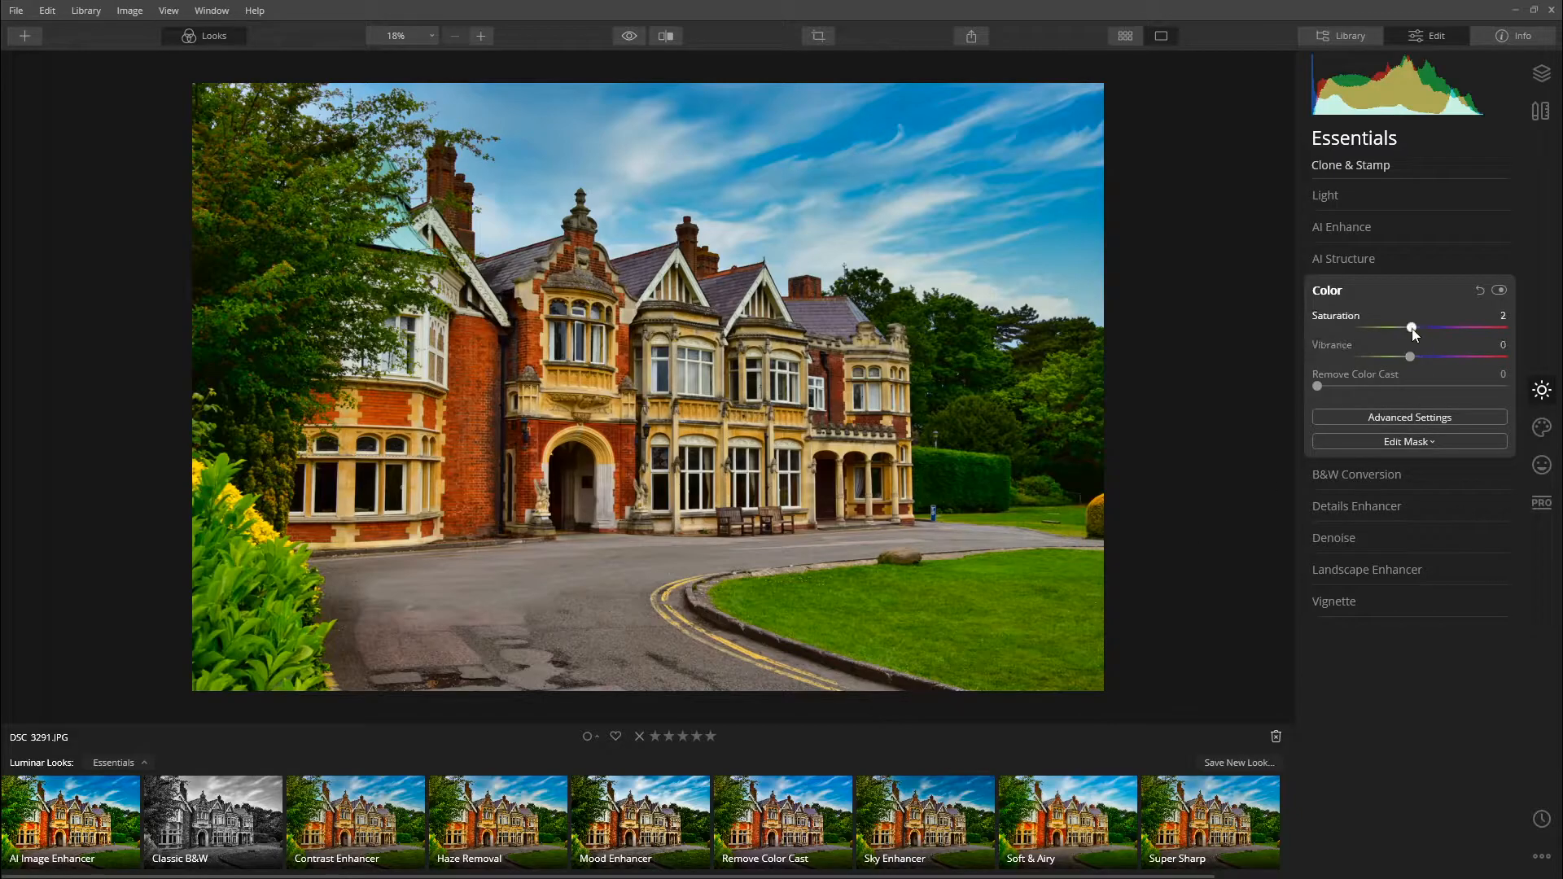
drag(1411, 329, 1392, 329)
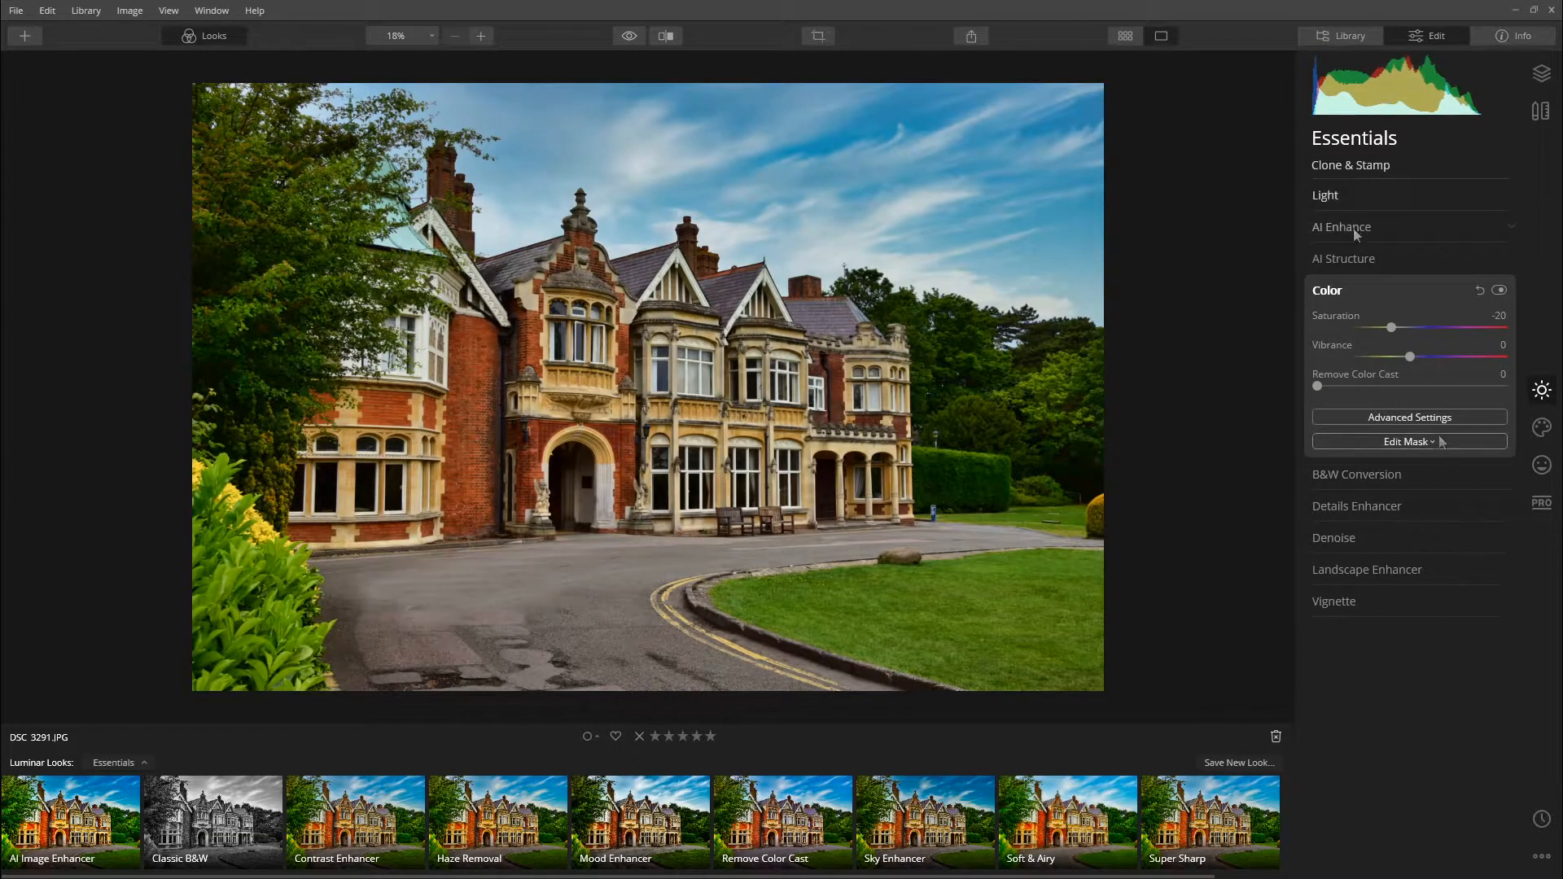
click(1320, 197)
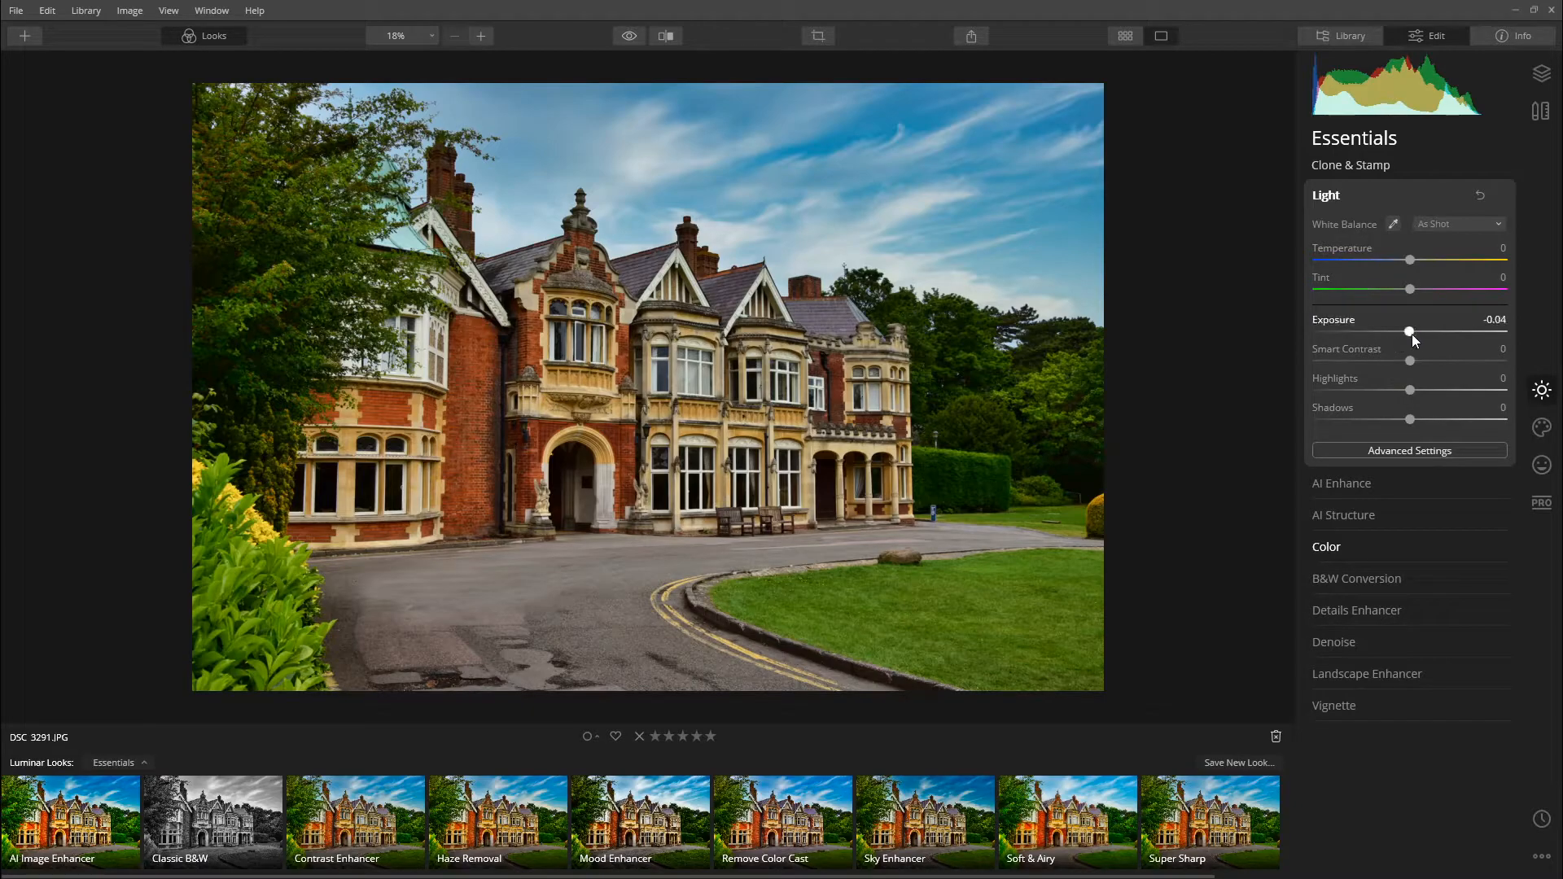
drag(1410, 332, 1415, 333)
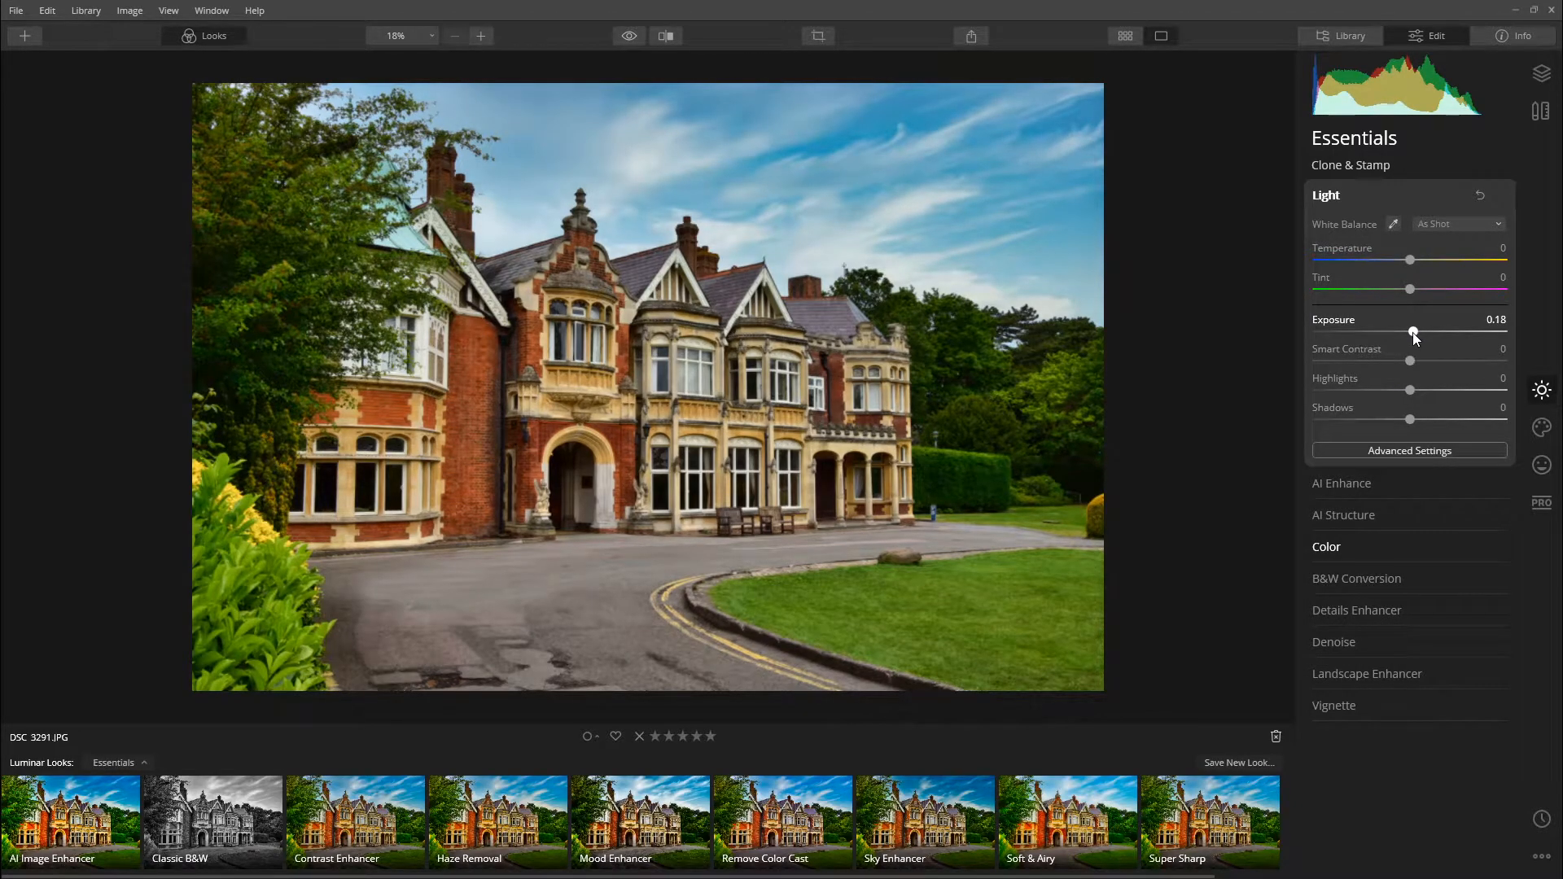
Compare the edited mansion photo with its original, both in a before/after split and as a full image
click(665, 37)
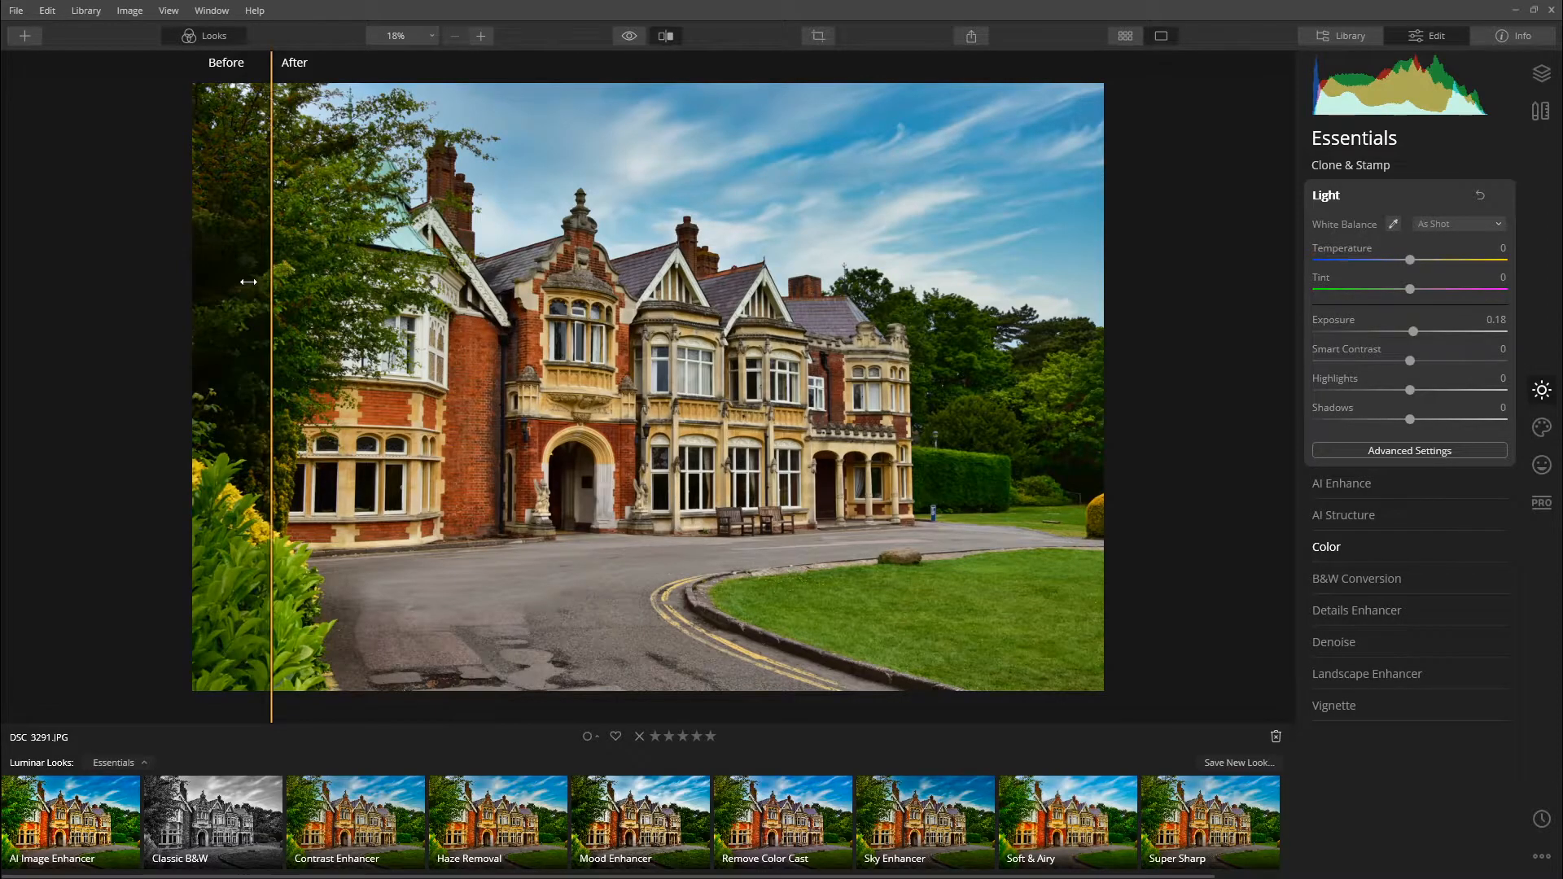
drag(268, 288, 650, 131)
click(630, 36)
click(630, 37)
click(631, 37)
click(630, 37)
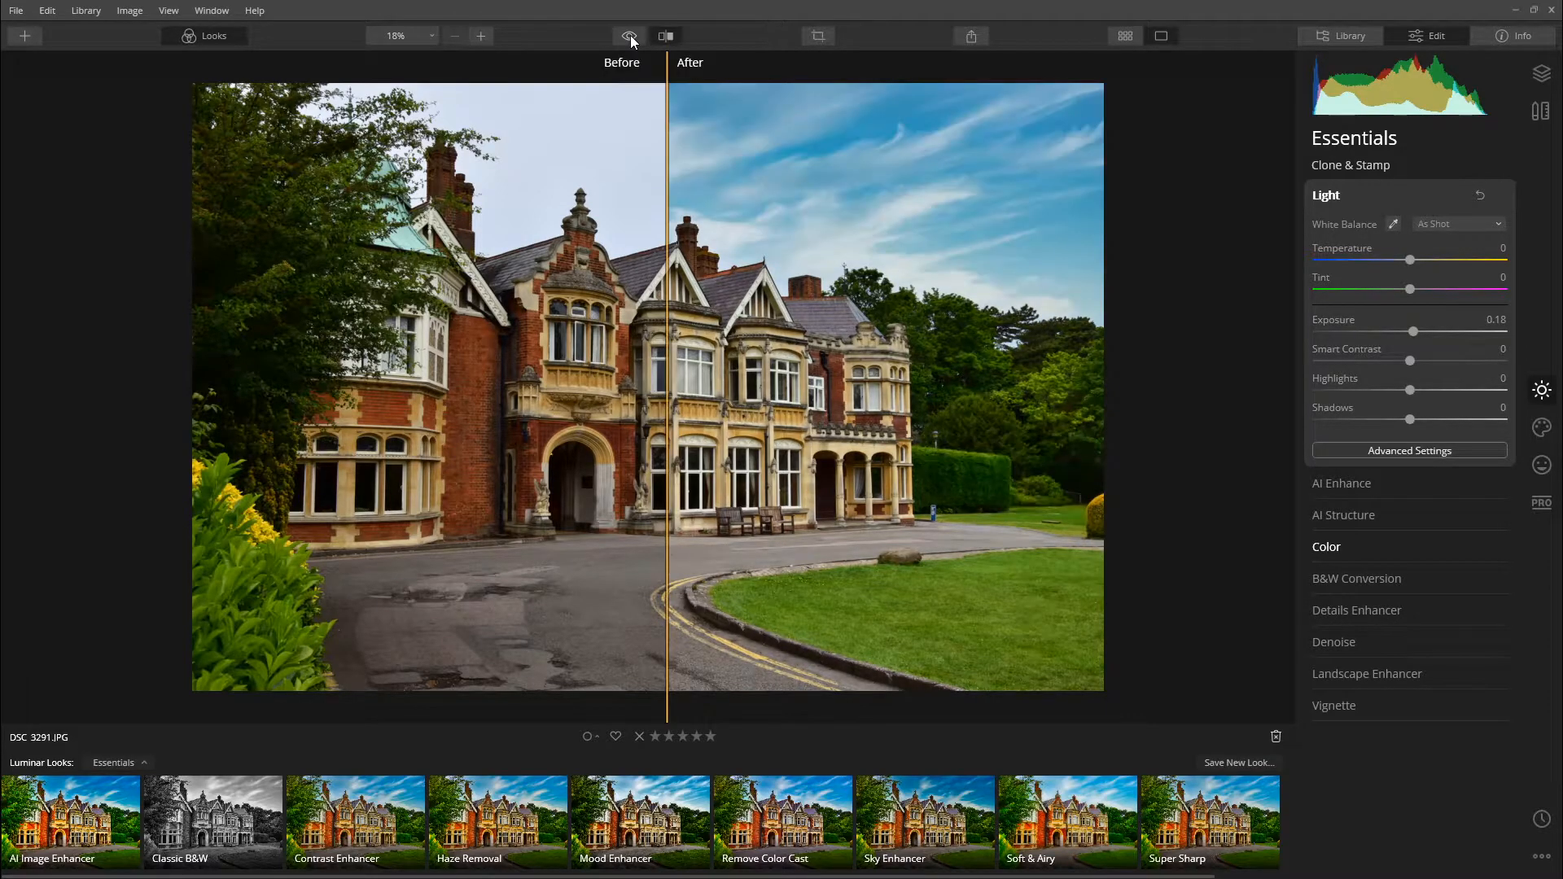
click(671, 36)
click(629, 37)
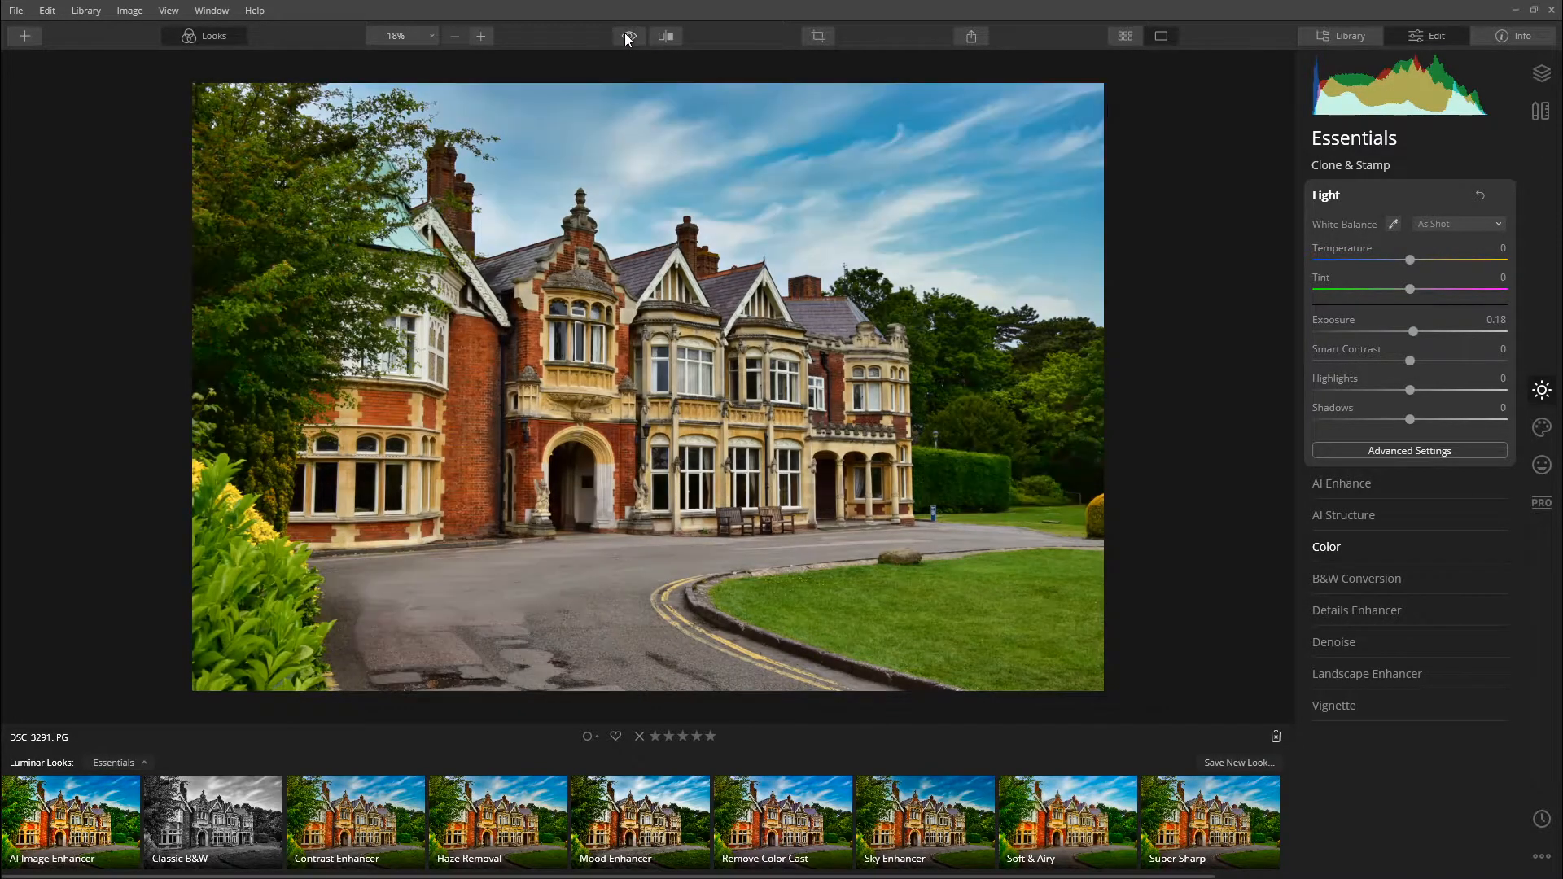
click(629, 37)
click(629, 36)
click(629, 36)
click(629, 37)
click(629, 37)
Review the full list of edits in the mansion photo's history
click(1544, 821)
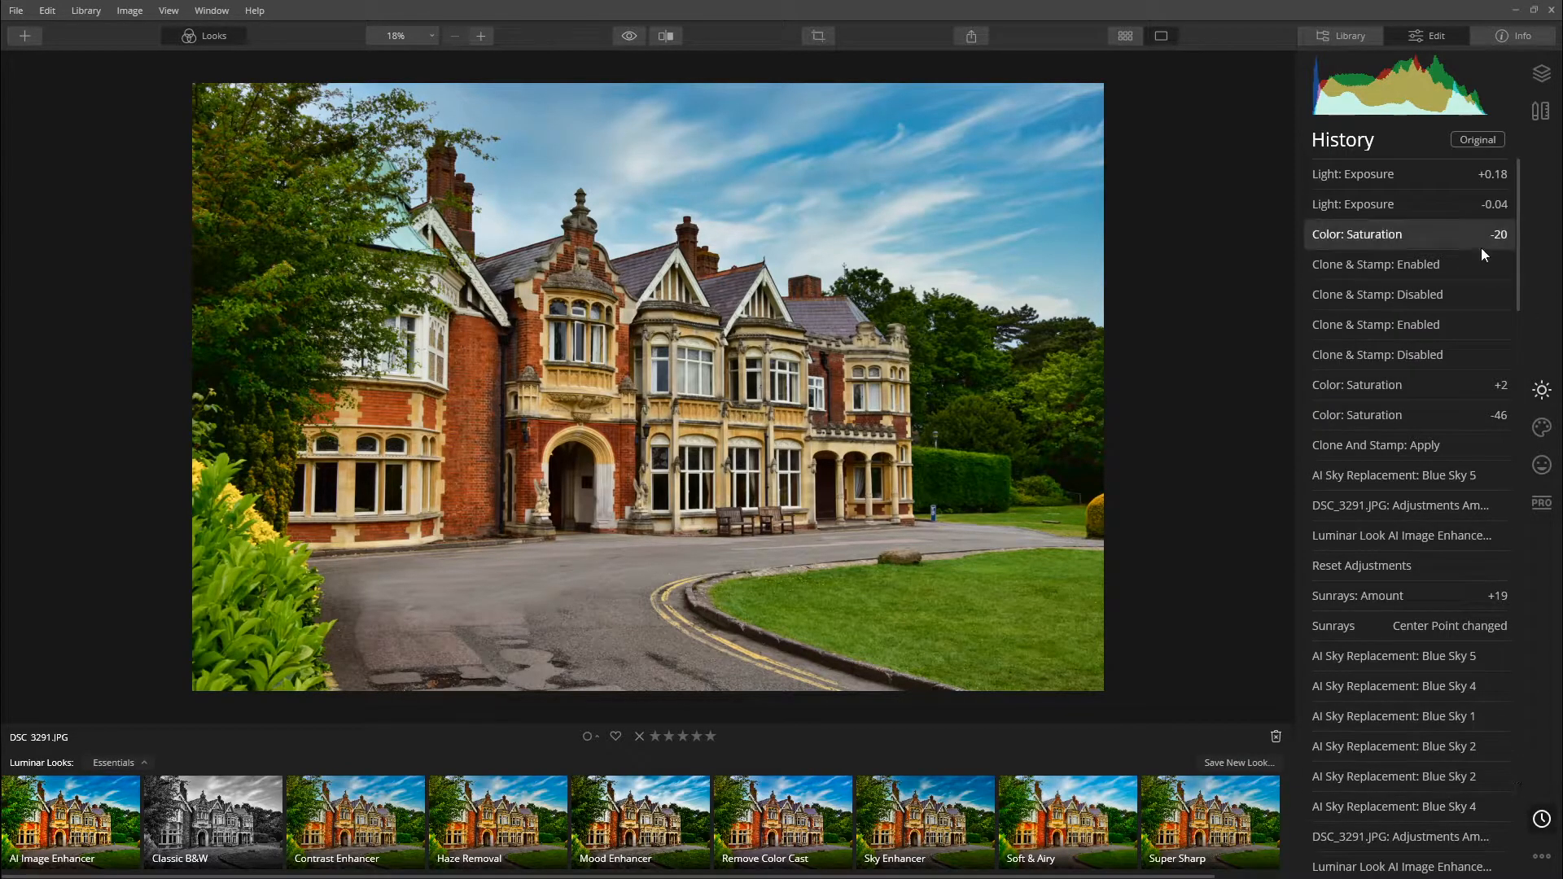
scroll(1360, 396, down, 7)
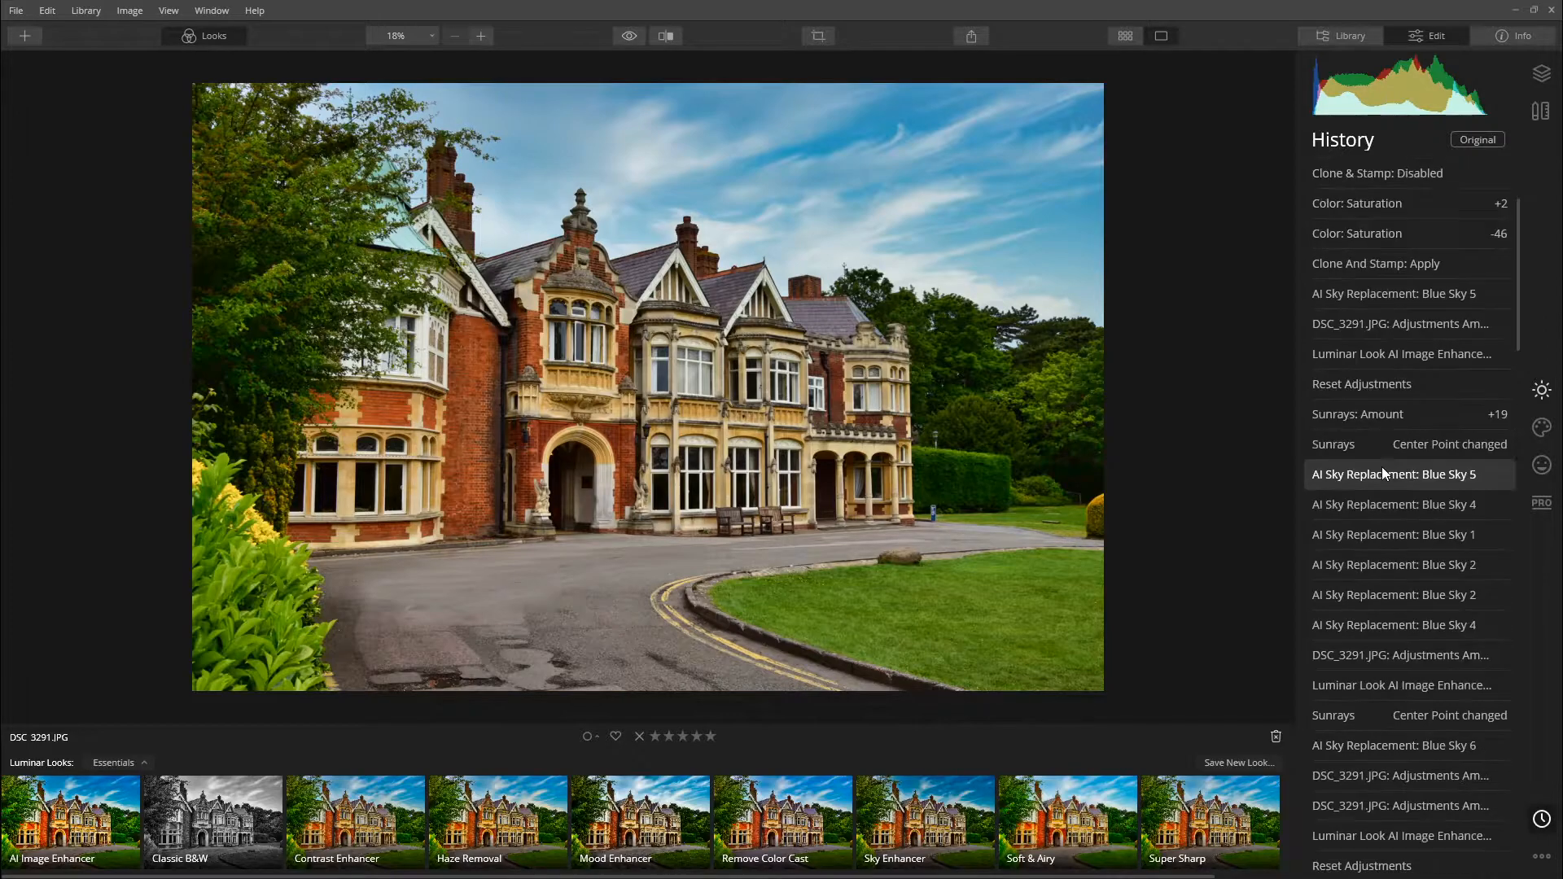
scroll(1385, 468, down, 10)
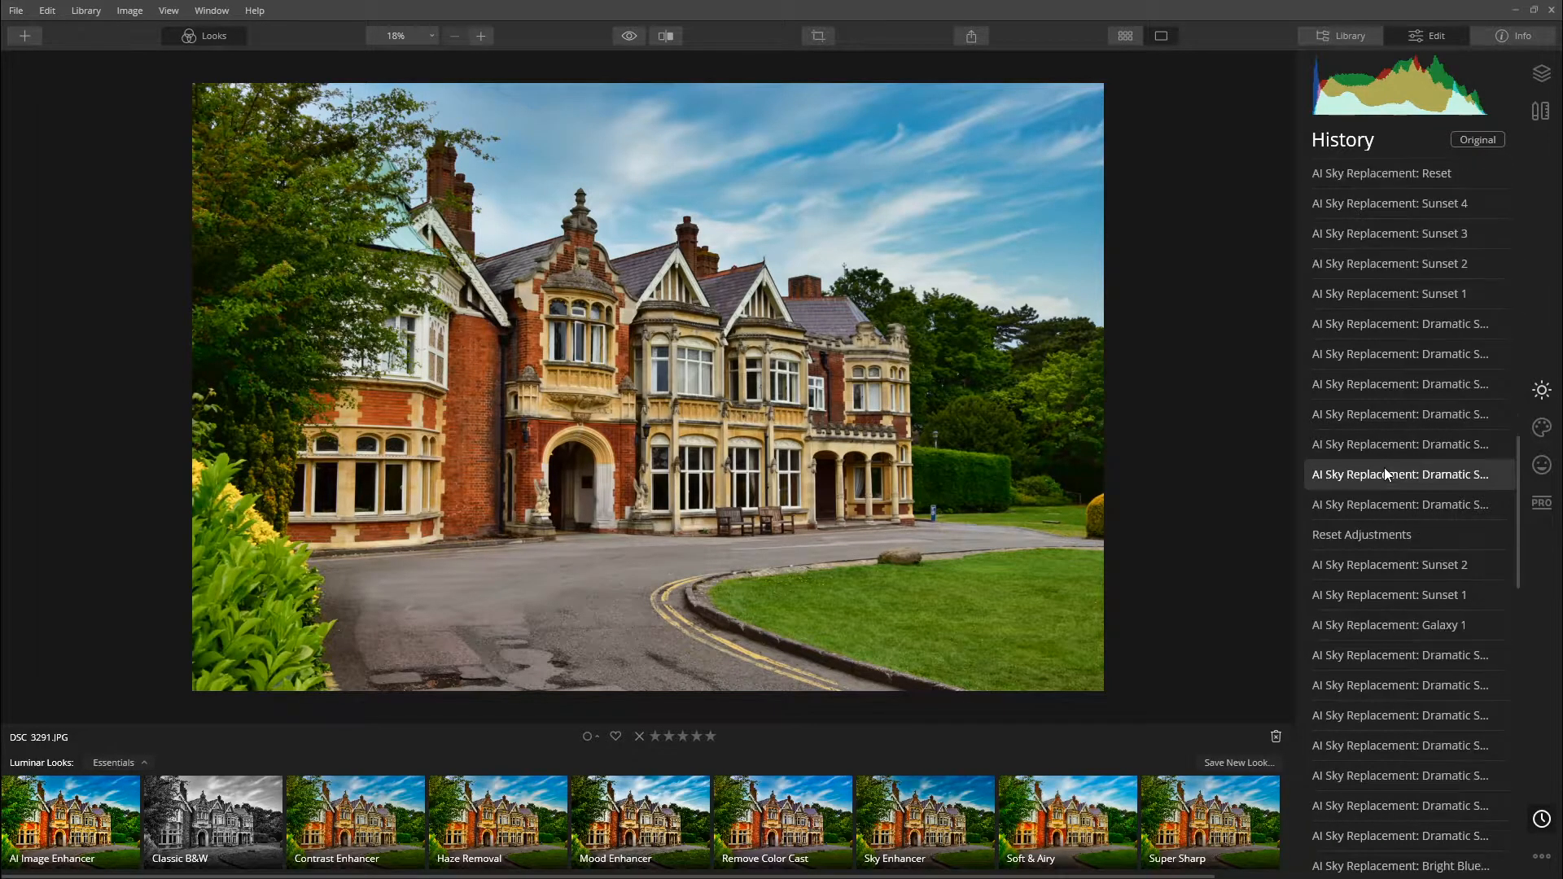
scroll(1385, 467, down, 6)
scroll(1385, 467, up, 14)
scroll(1384, 467, up, 15)
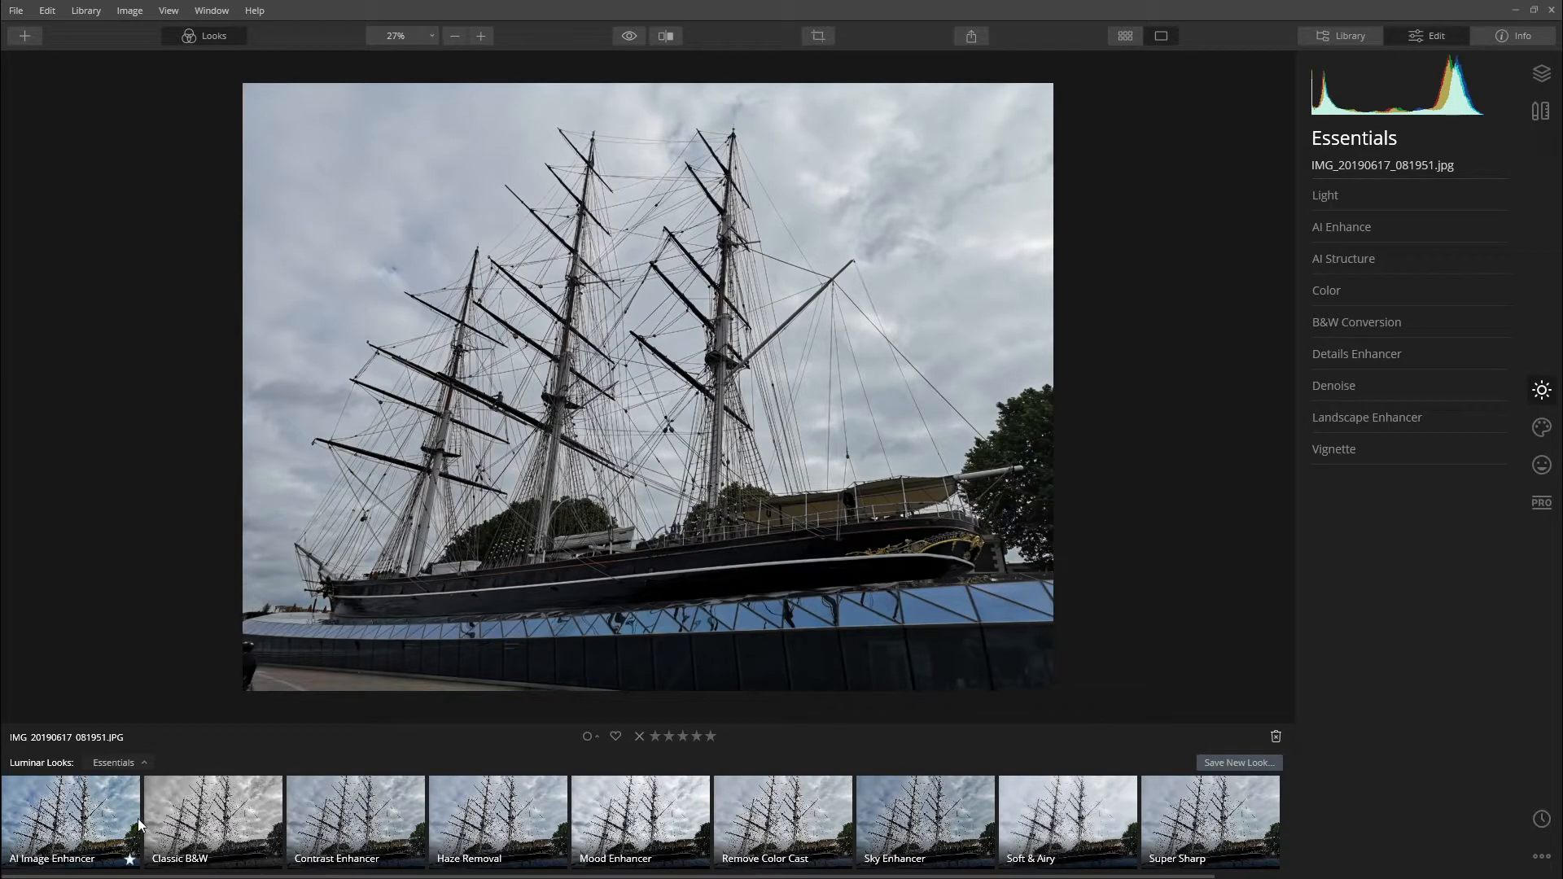
Apply the AI Image Enhancer look at amount 79 to the sailing ship photo
click(84, 832)
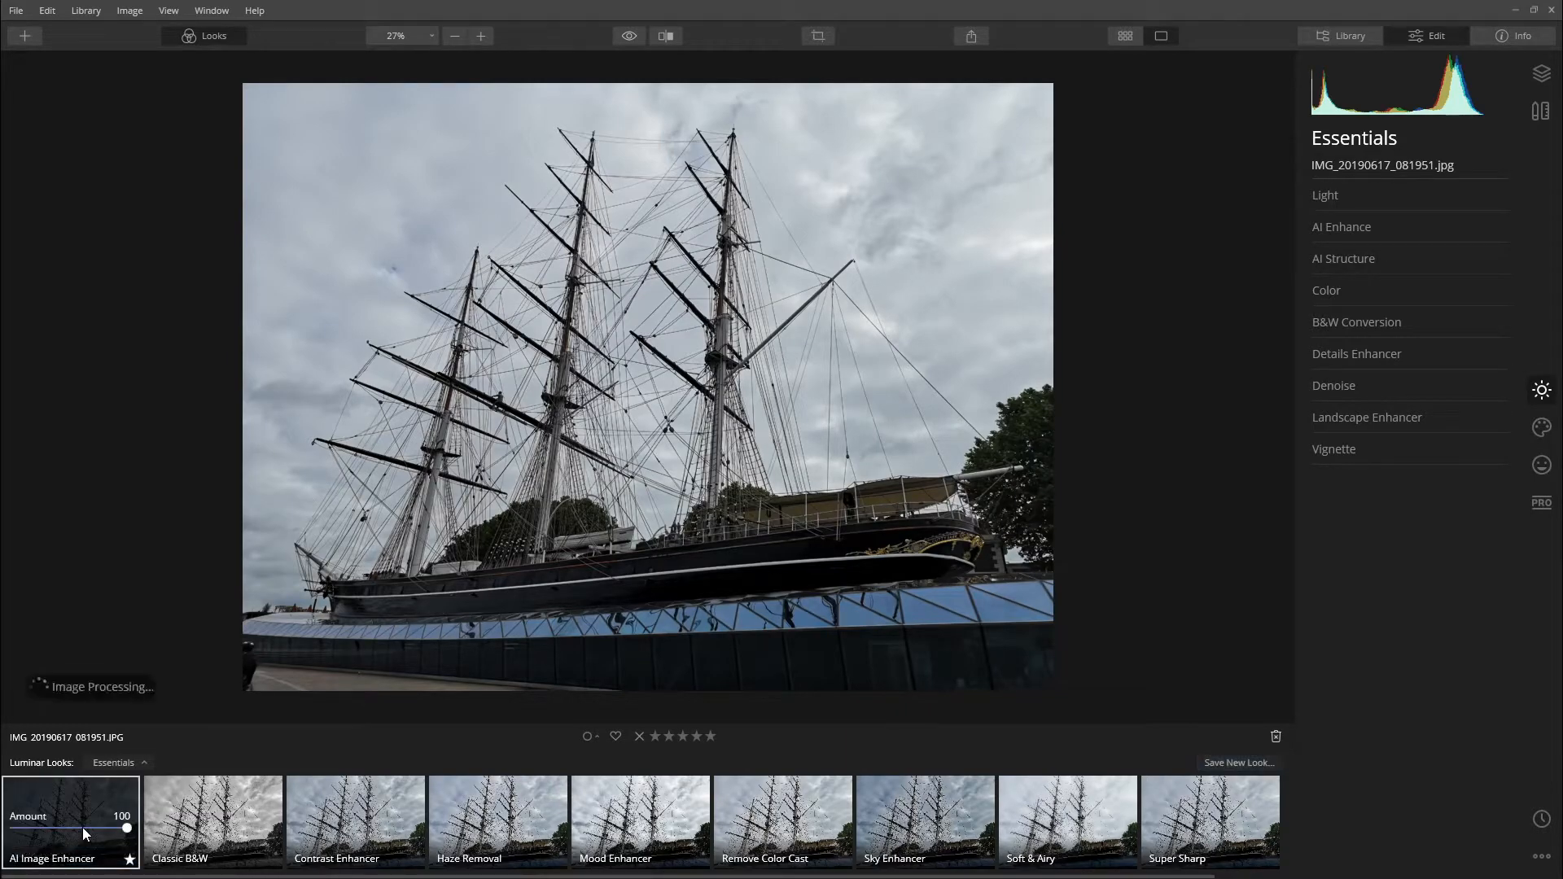
drag(126, 831, 104, 832)
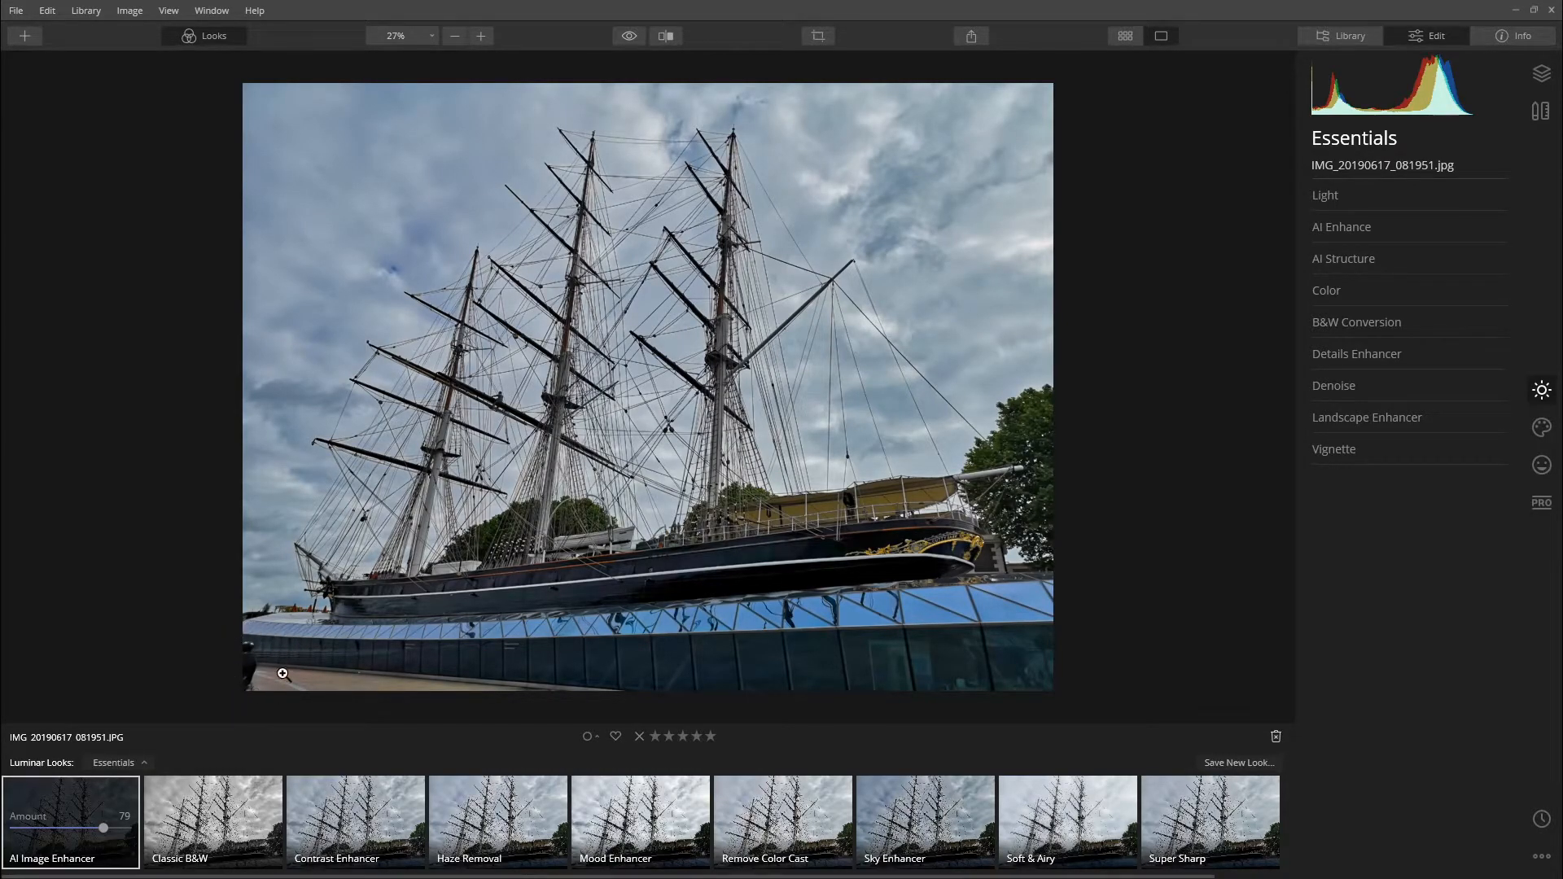
Erase the dark figure at the lower-left edge of the sailing ship photo with the Erase tool at size 20
click(524, 602)
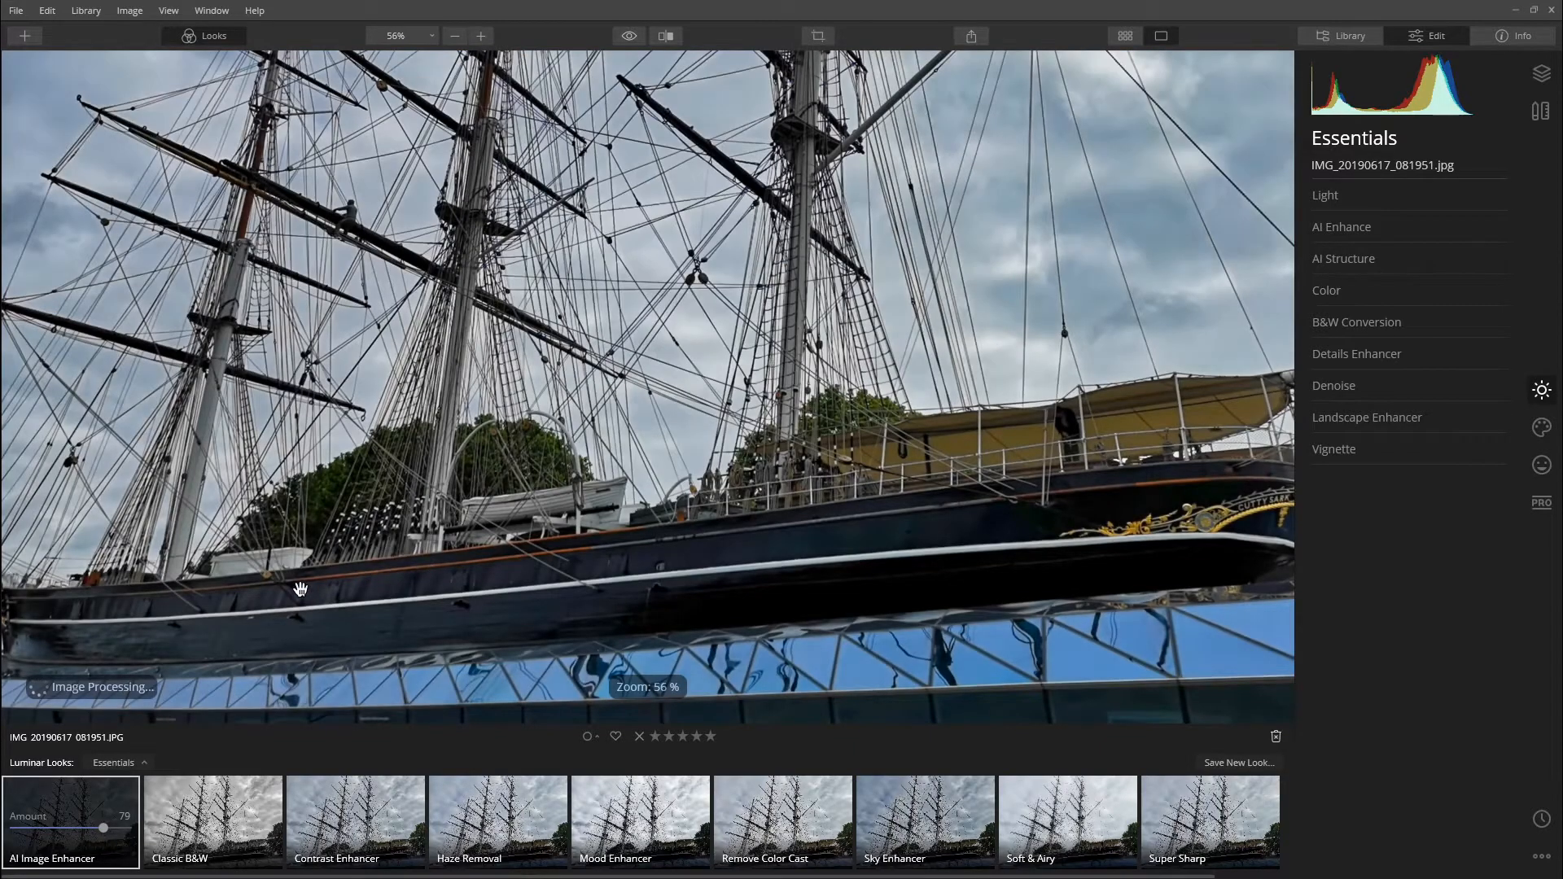
drag(301, 590, 1012, 331)
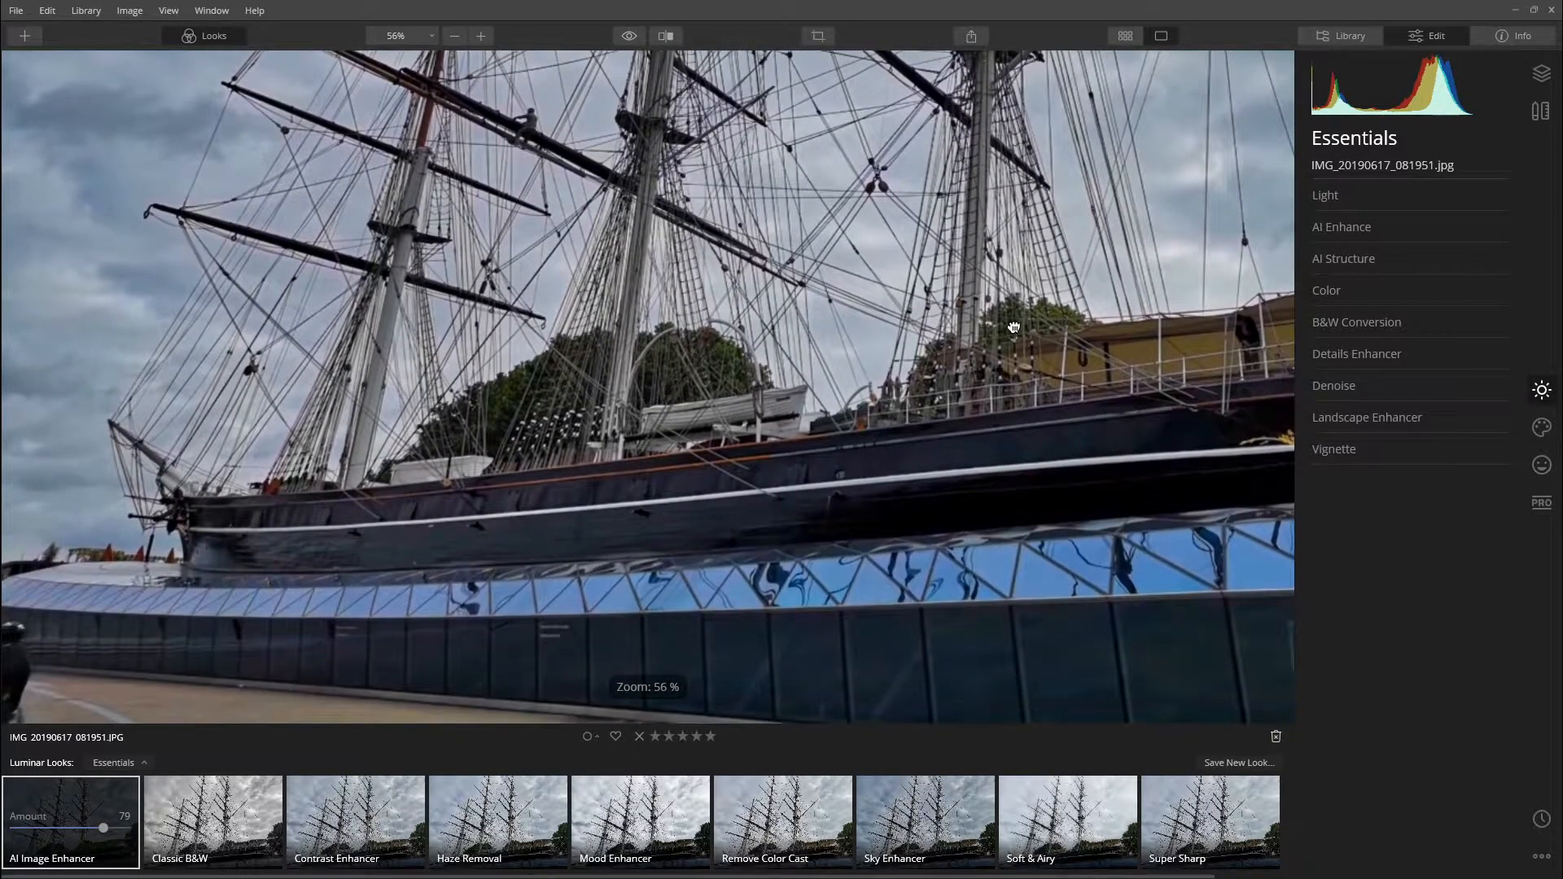
click(1540, 118)
click(1540, 77)
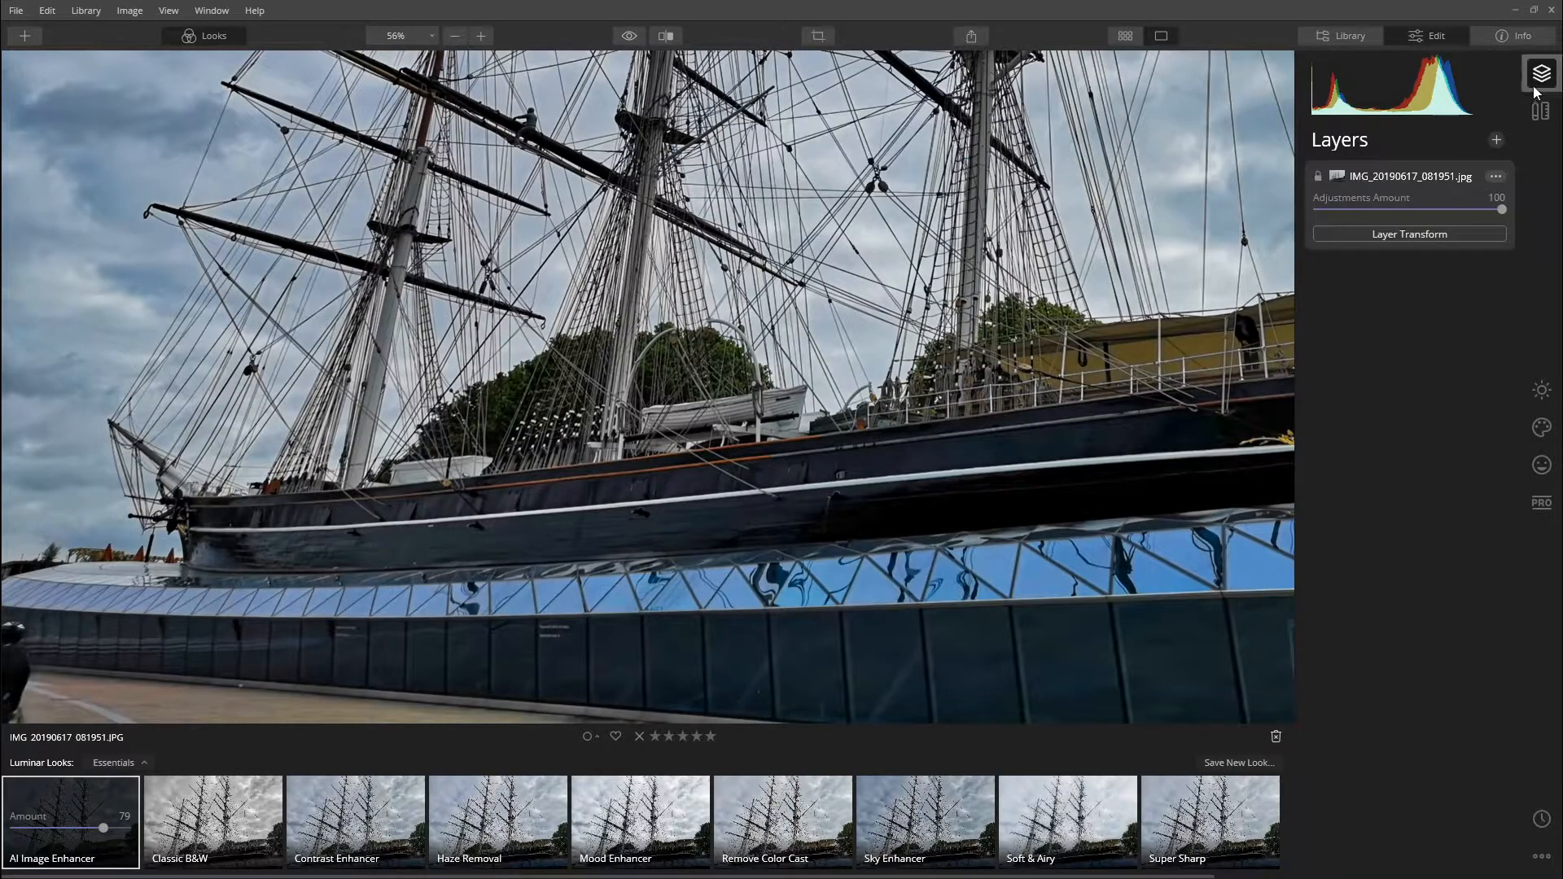
click(1541, 111)
click(1430, 224)
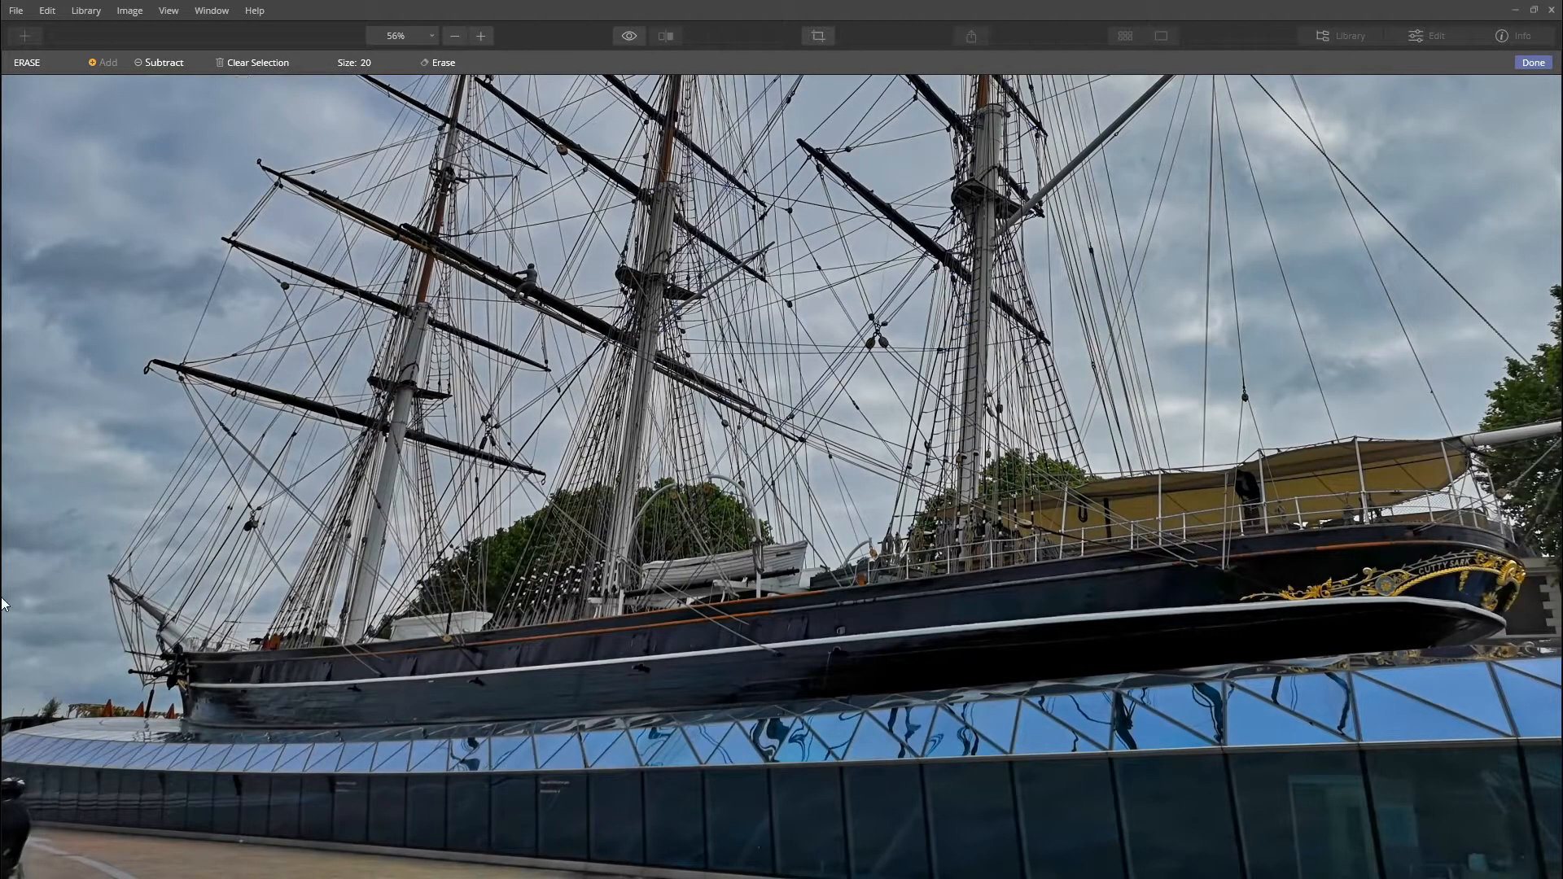
mouse_move(20, 876)
mouse_down()
mouse_move(28, 823)
mouse_move(7, 780)
mouse_move(21, 814)
mouse_move(11, 877)
mouse_move(4, 801)
mouse_move(8, 859)
mouse_up()
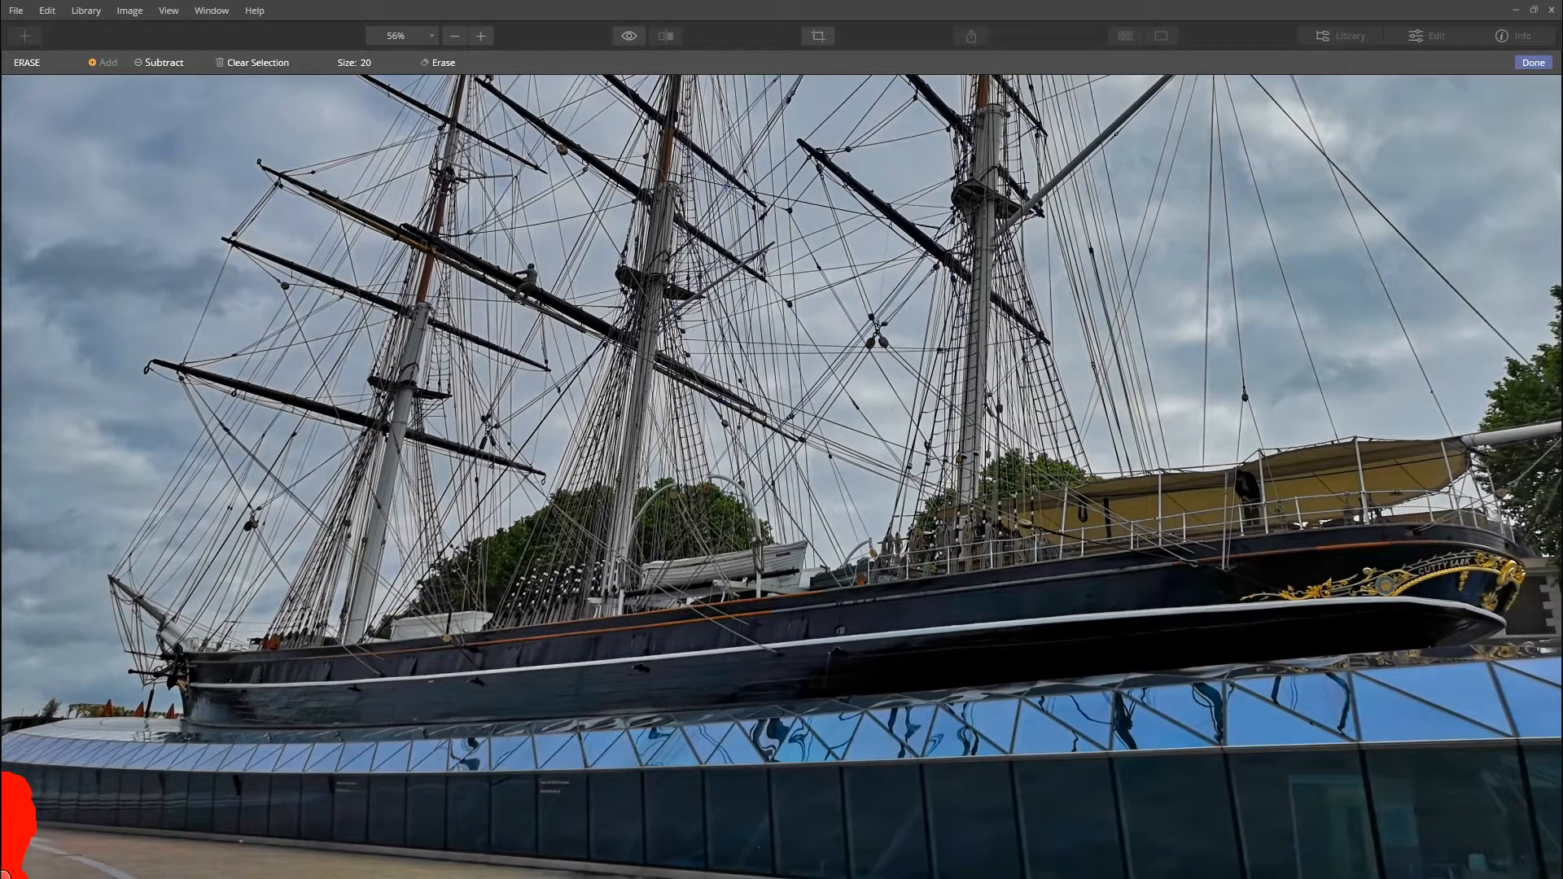
click(1536, 65)
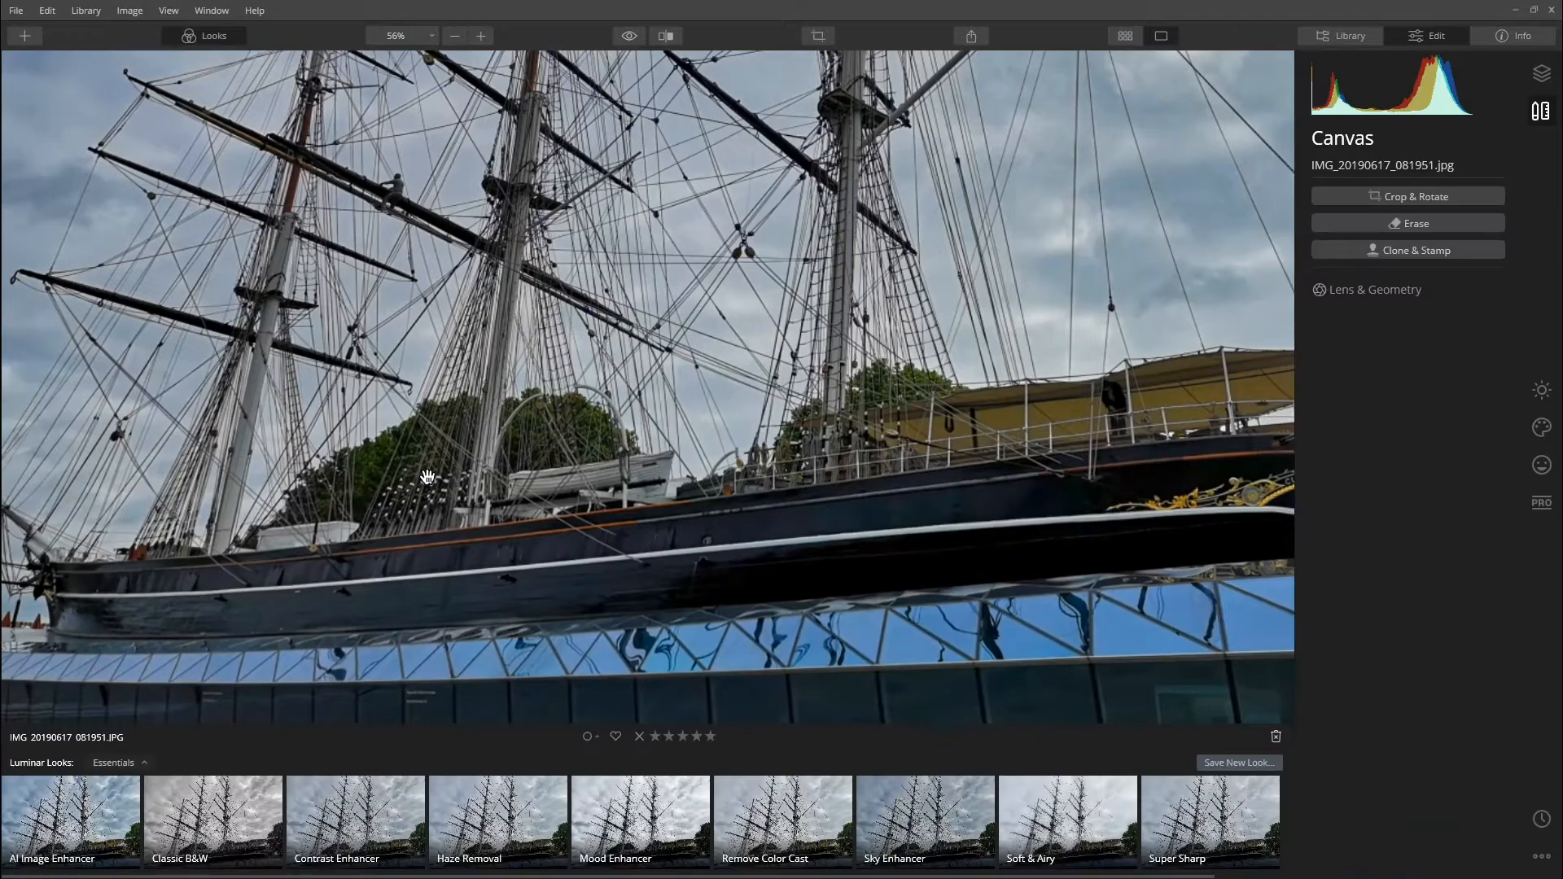
Set the ship photo's Color Saturation to -1 and start a brush mask for the Color adjustment with the mask overlay shown
scroll(568, 535, down, 3)
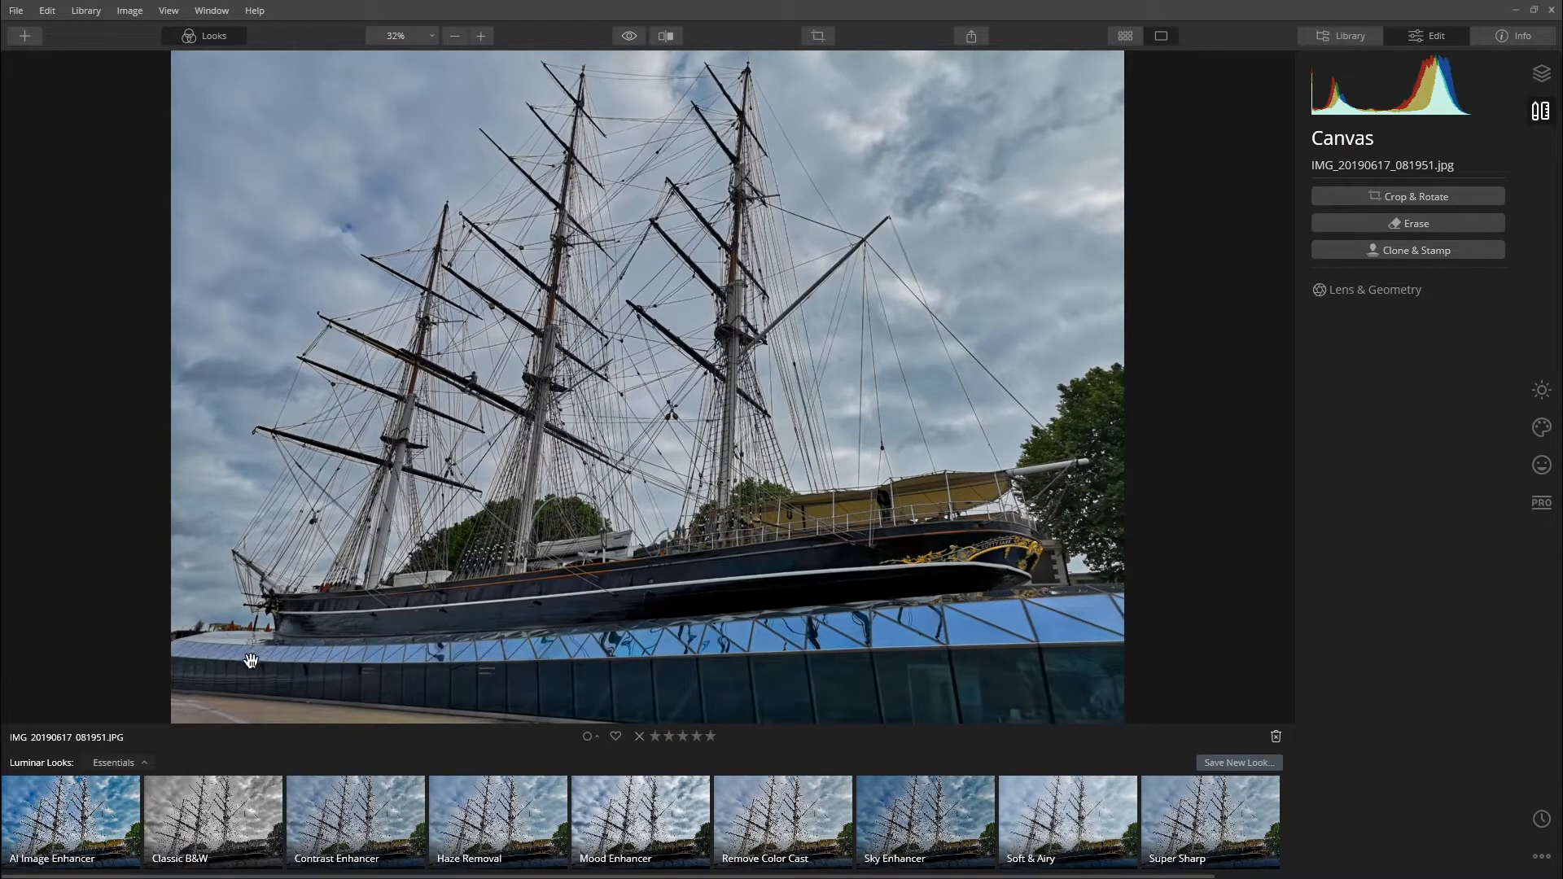
click(1541, 390)
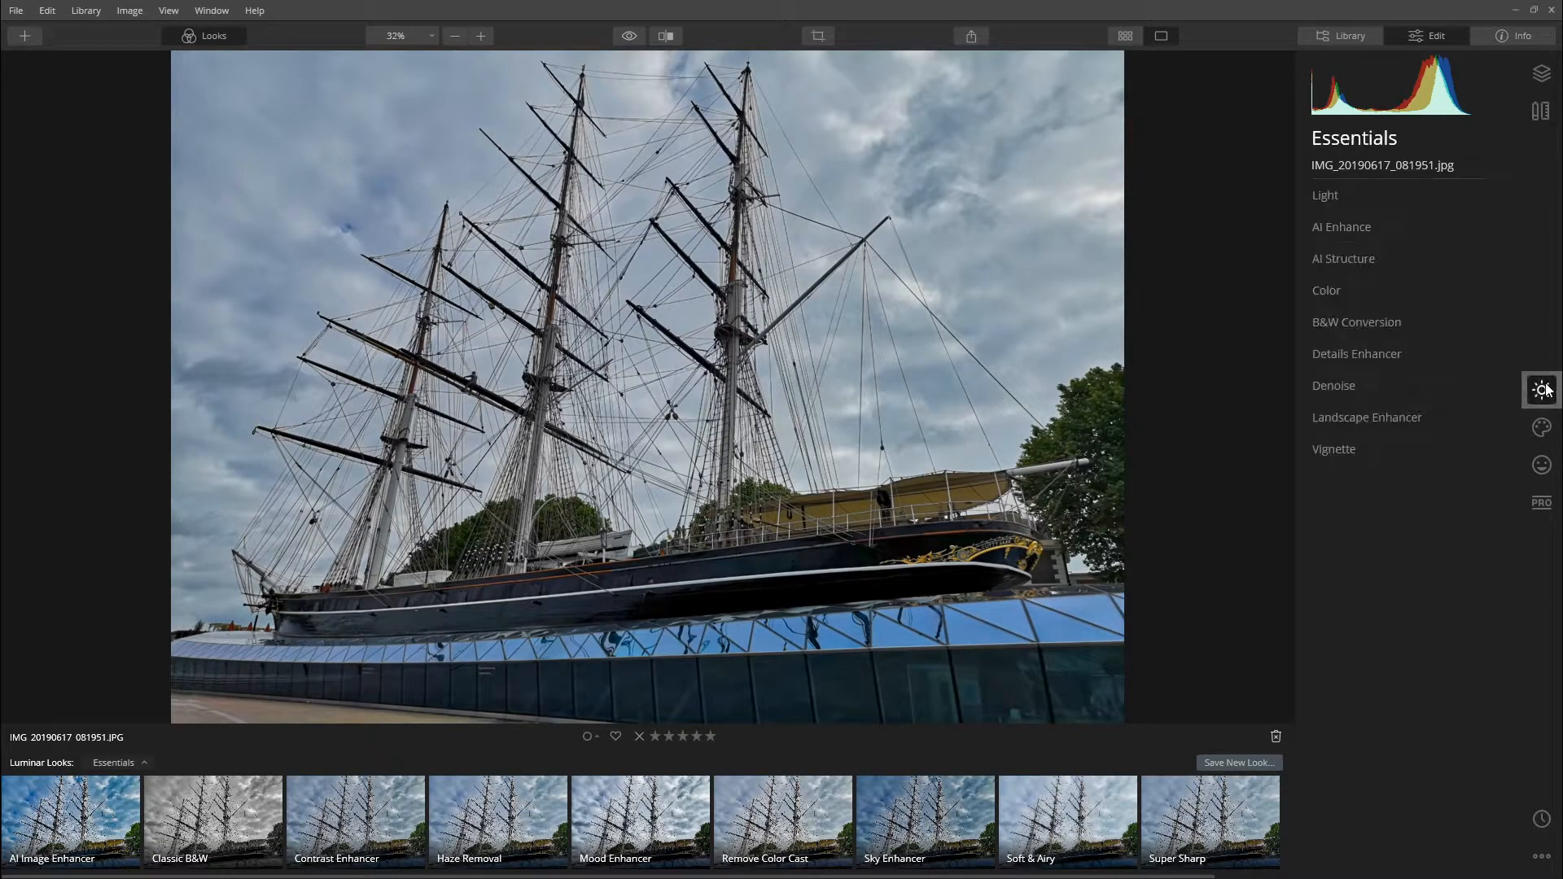
click(1328, 292)
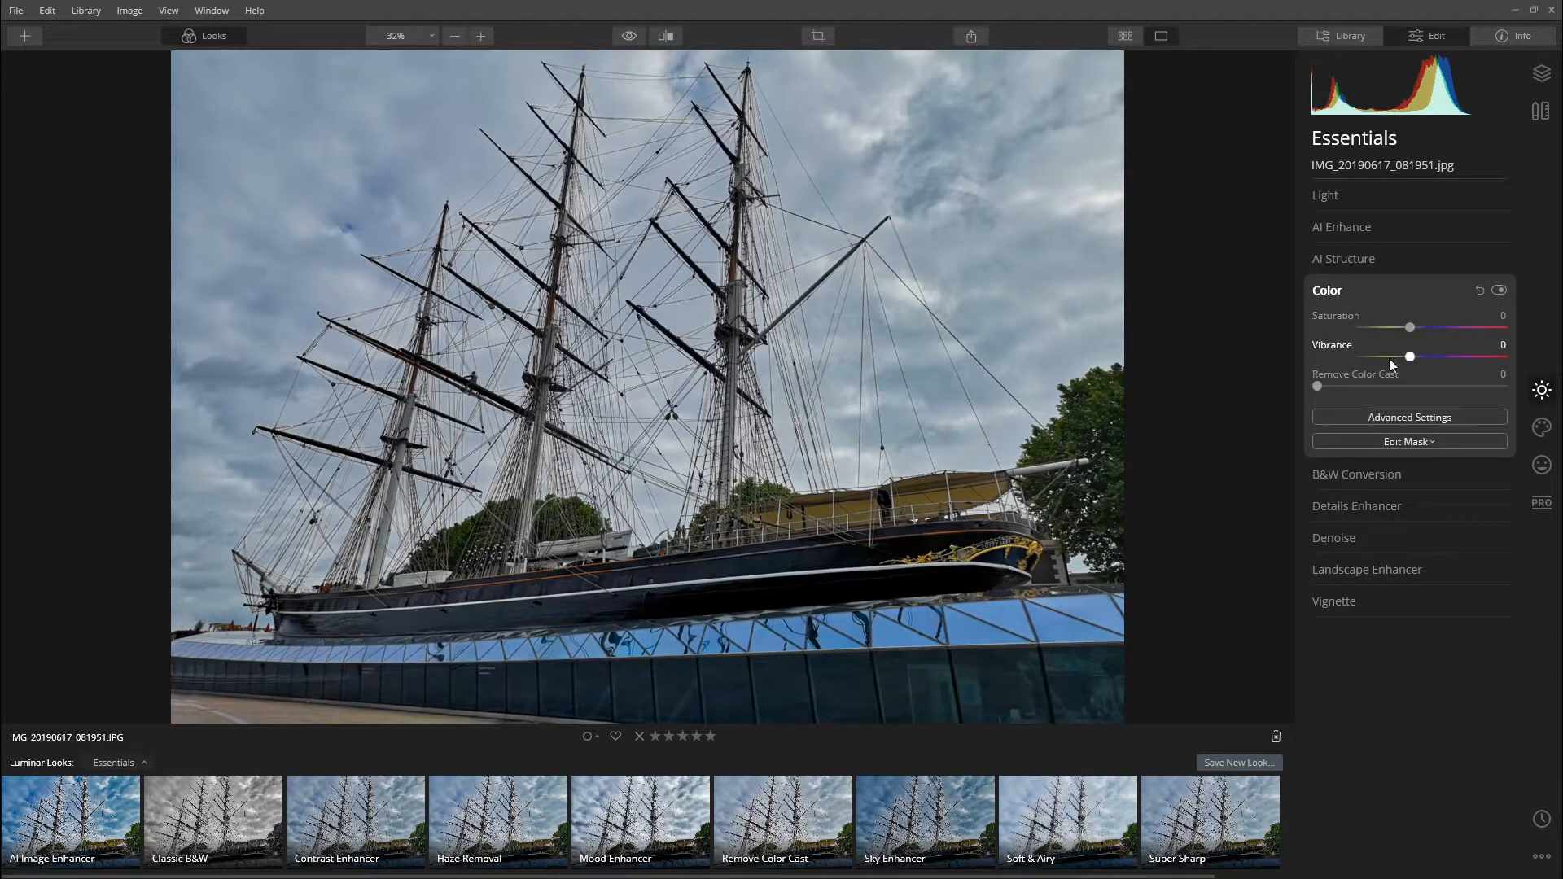
mouse_move(1412, 328)
mouse_down()
mouse_move(1471, 329)
mouse_move(1402, 337)
mouse_up()
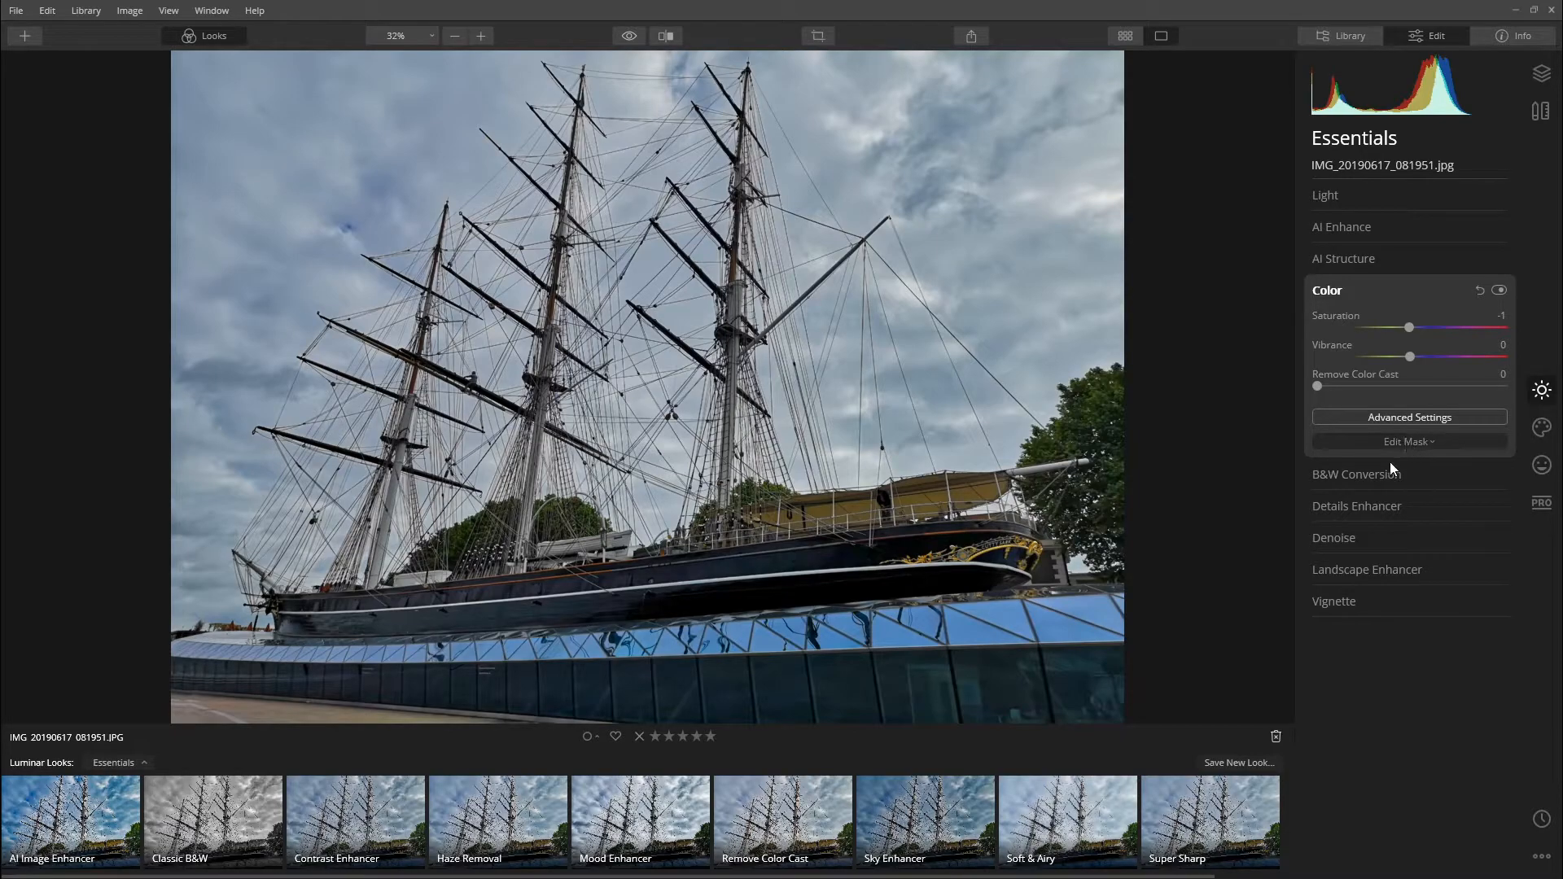
click(1360, 466)
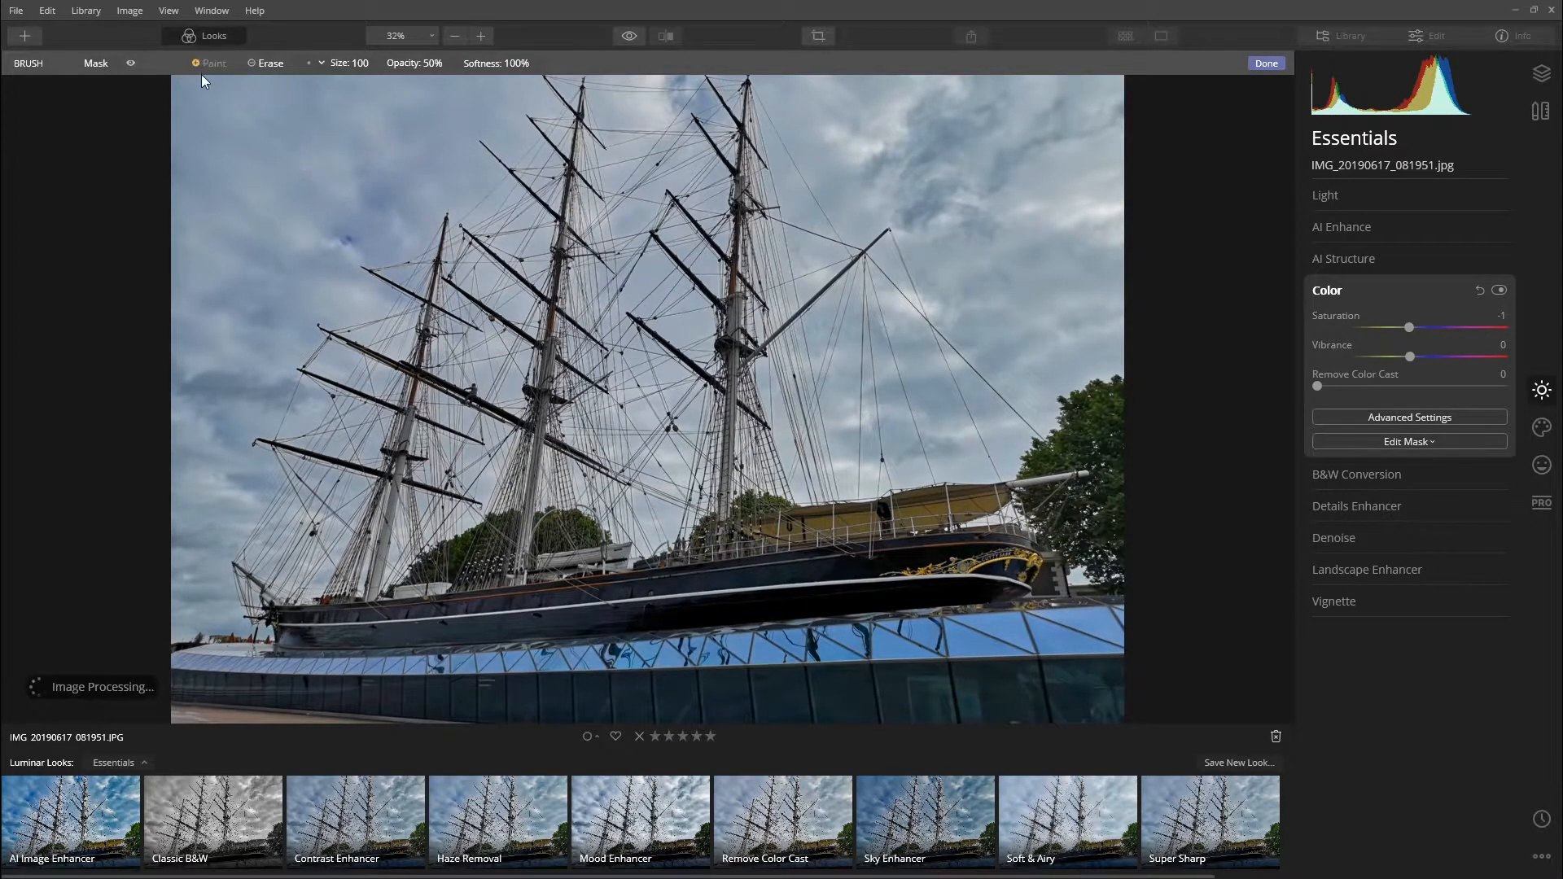
click(130, 63)
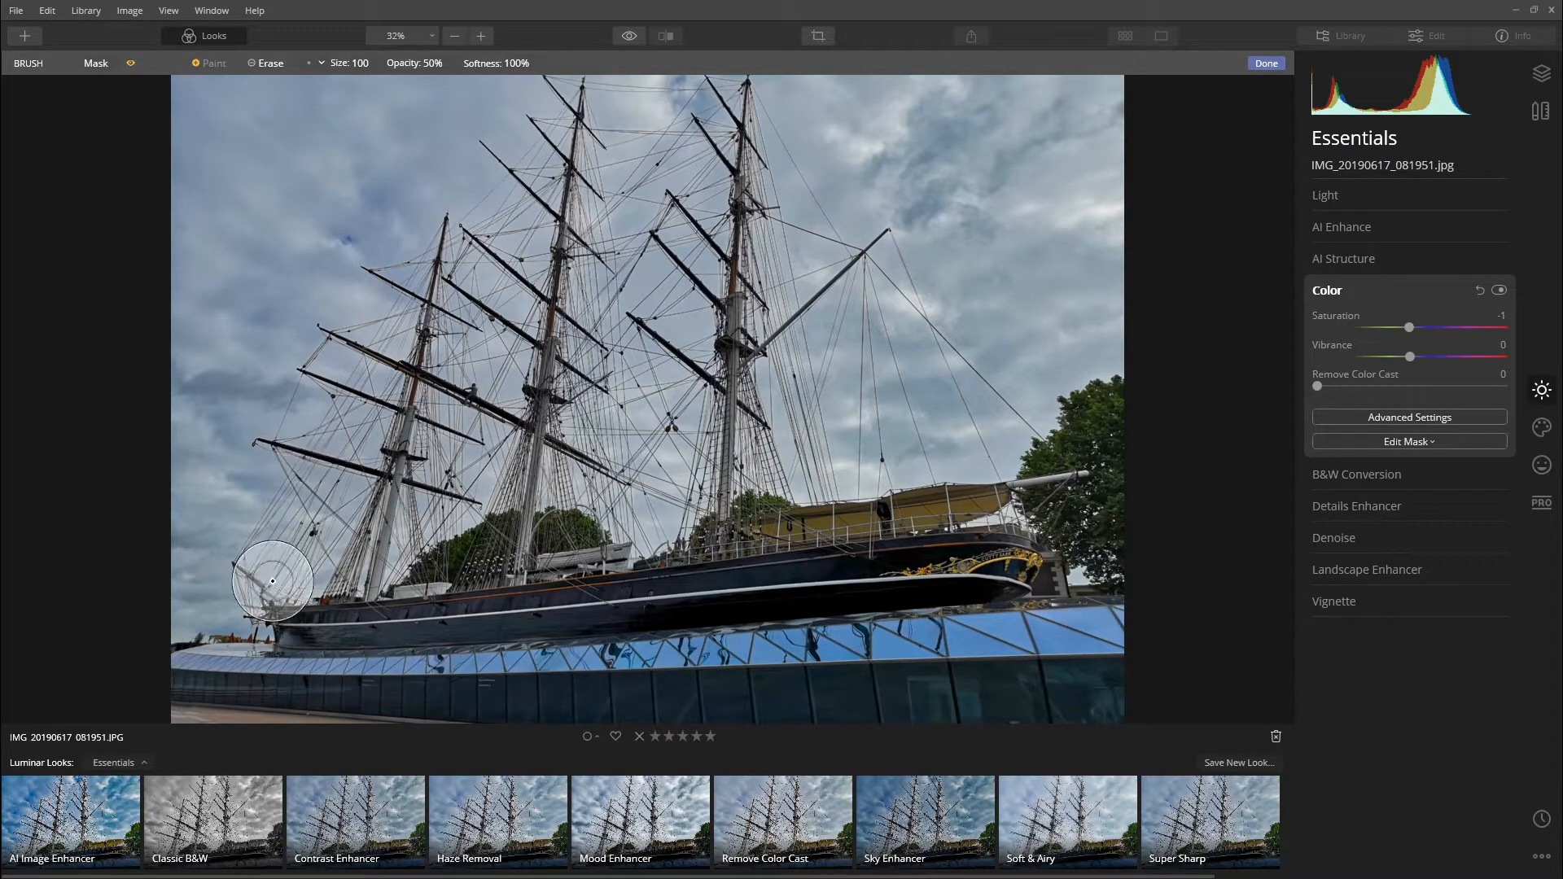
Paint the Color mask along the whole blue glass band beneath the ship's hull with a size 28 brush
key(bracketleft)
key(bracketleft)
key(bracketleft)
key(bracketleft)
key(bracketleft)
key(bracketleft)
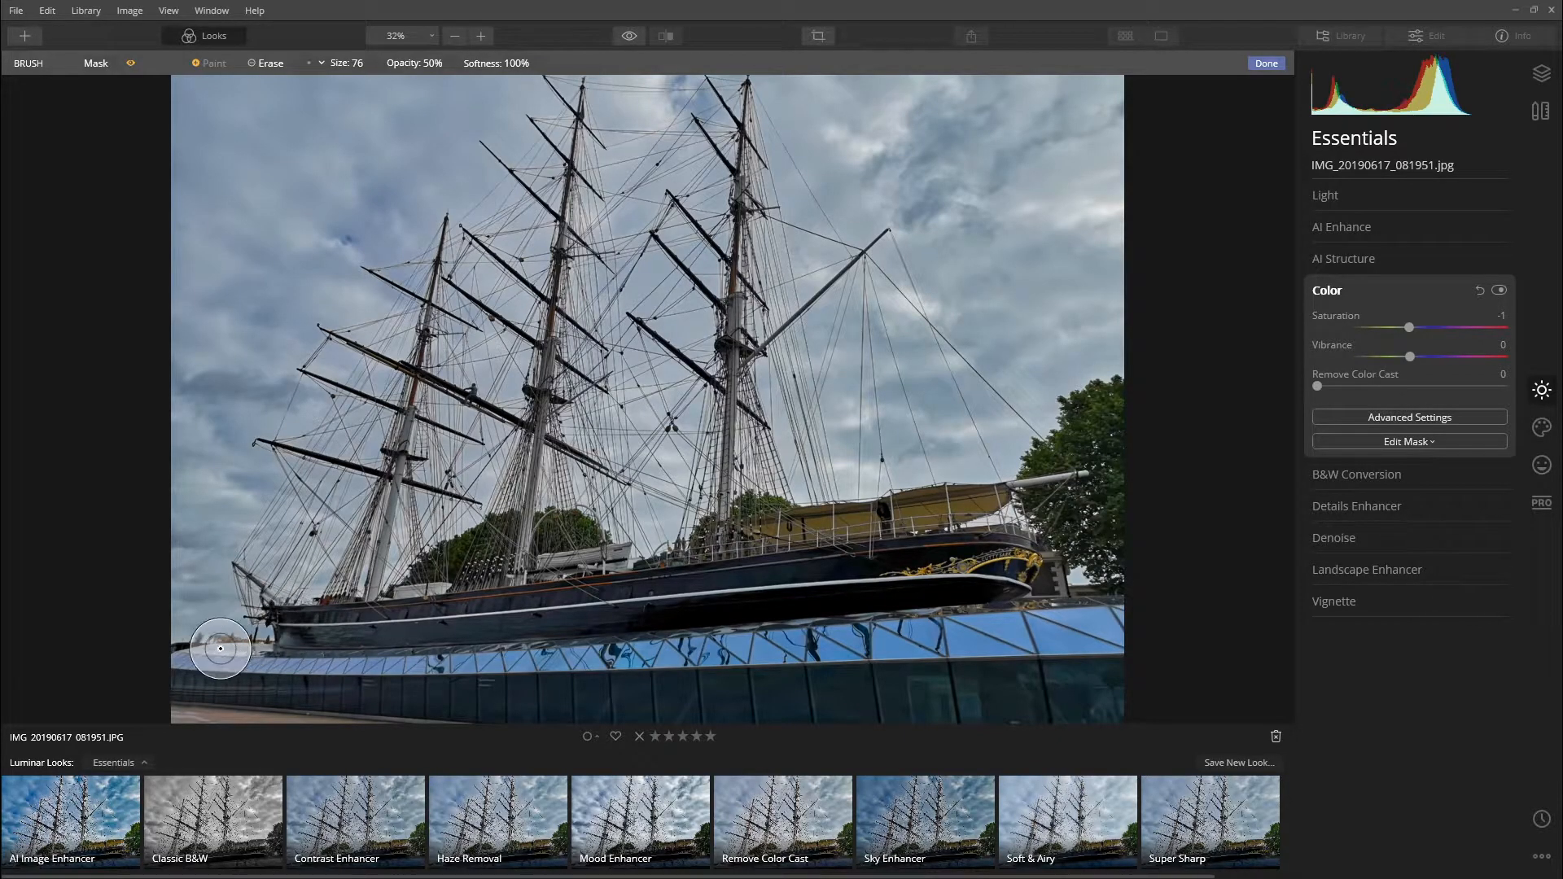
key(bracketleft)
key(bracketleft)
key(bracketleft)
key(bracketleft)
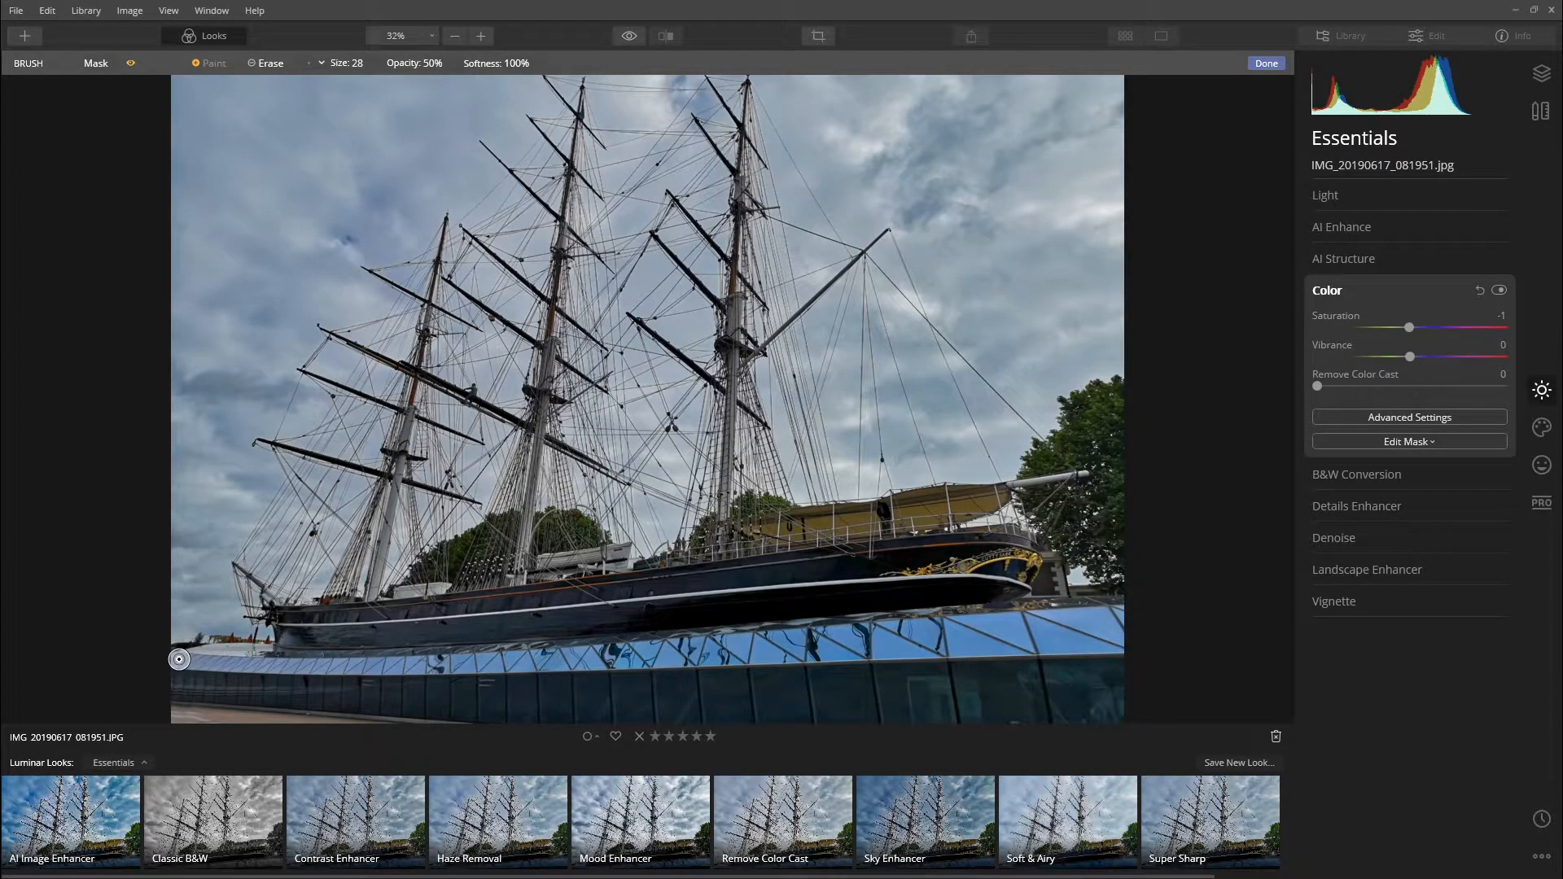
mouse_move(184, 662)
mouse_down()
mouse_move(1120, 641)
mouse_move(1129, 632)
mouse_move(1068, 626)
mouse_move(564, 648)
mouse_move(1124, 614)
mouse_up()
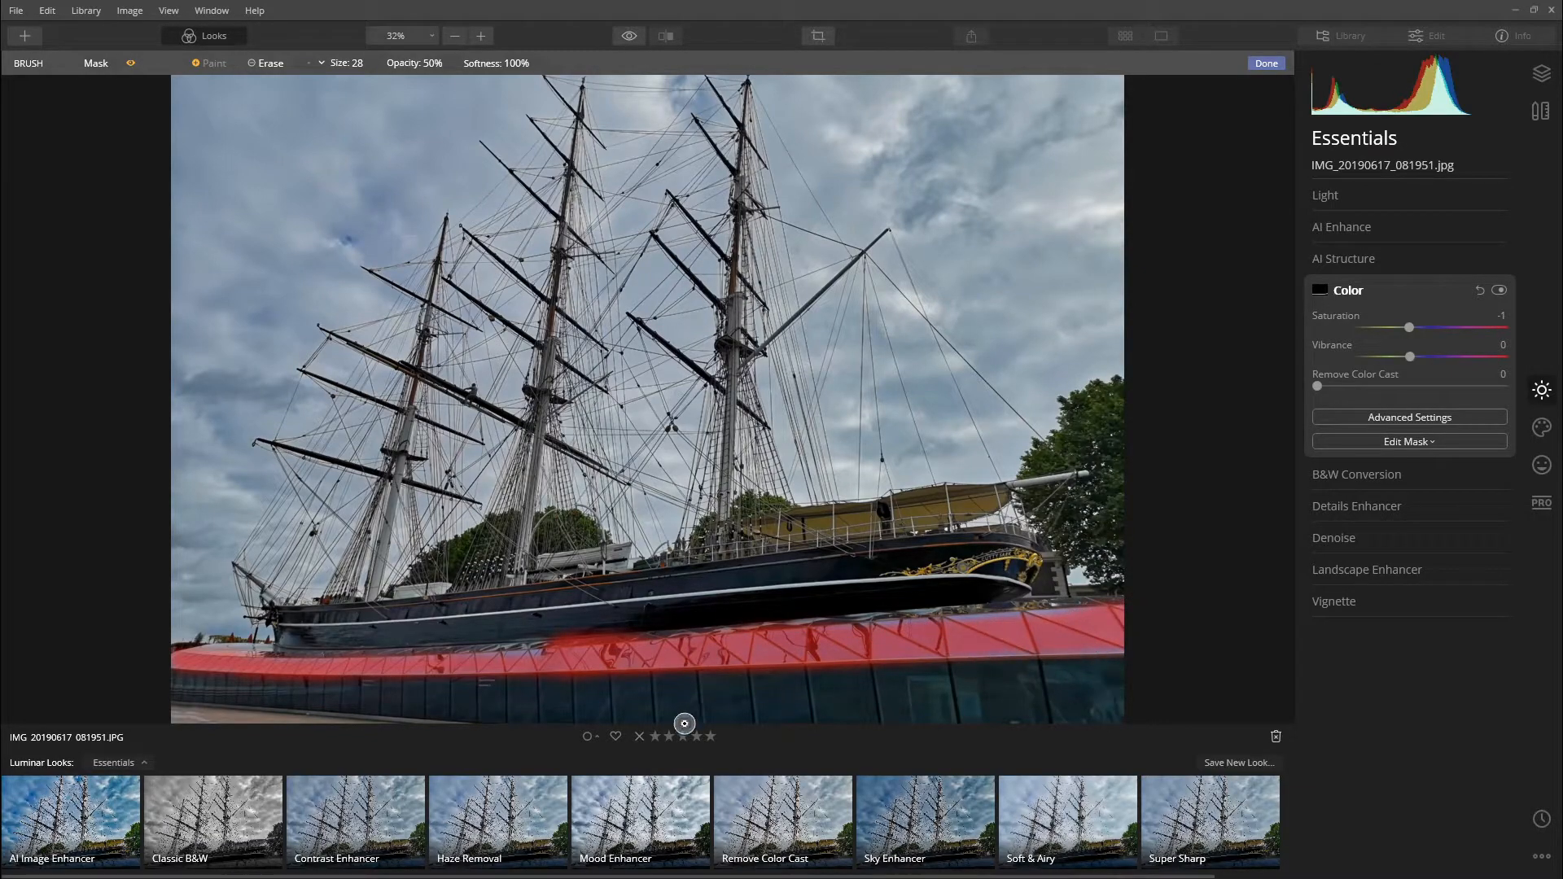
drag(565, 664, 499, 652)
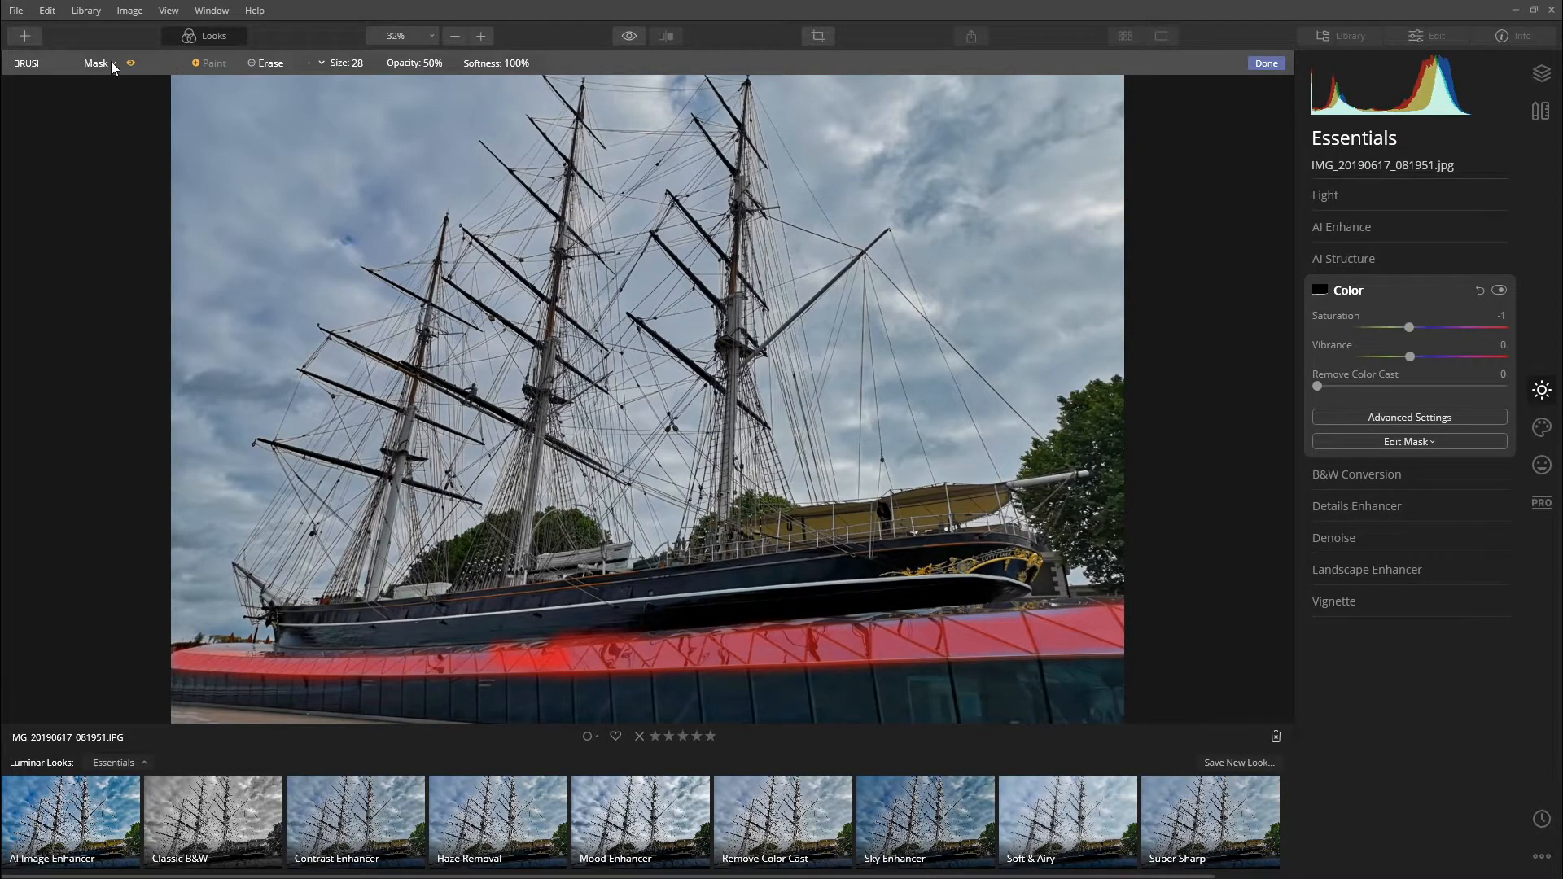
Invert the Color mask, invert it back to the glass band and finish editing the mask
key(ctrl+i)
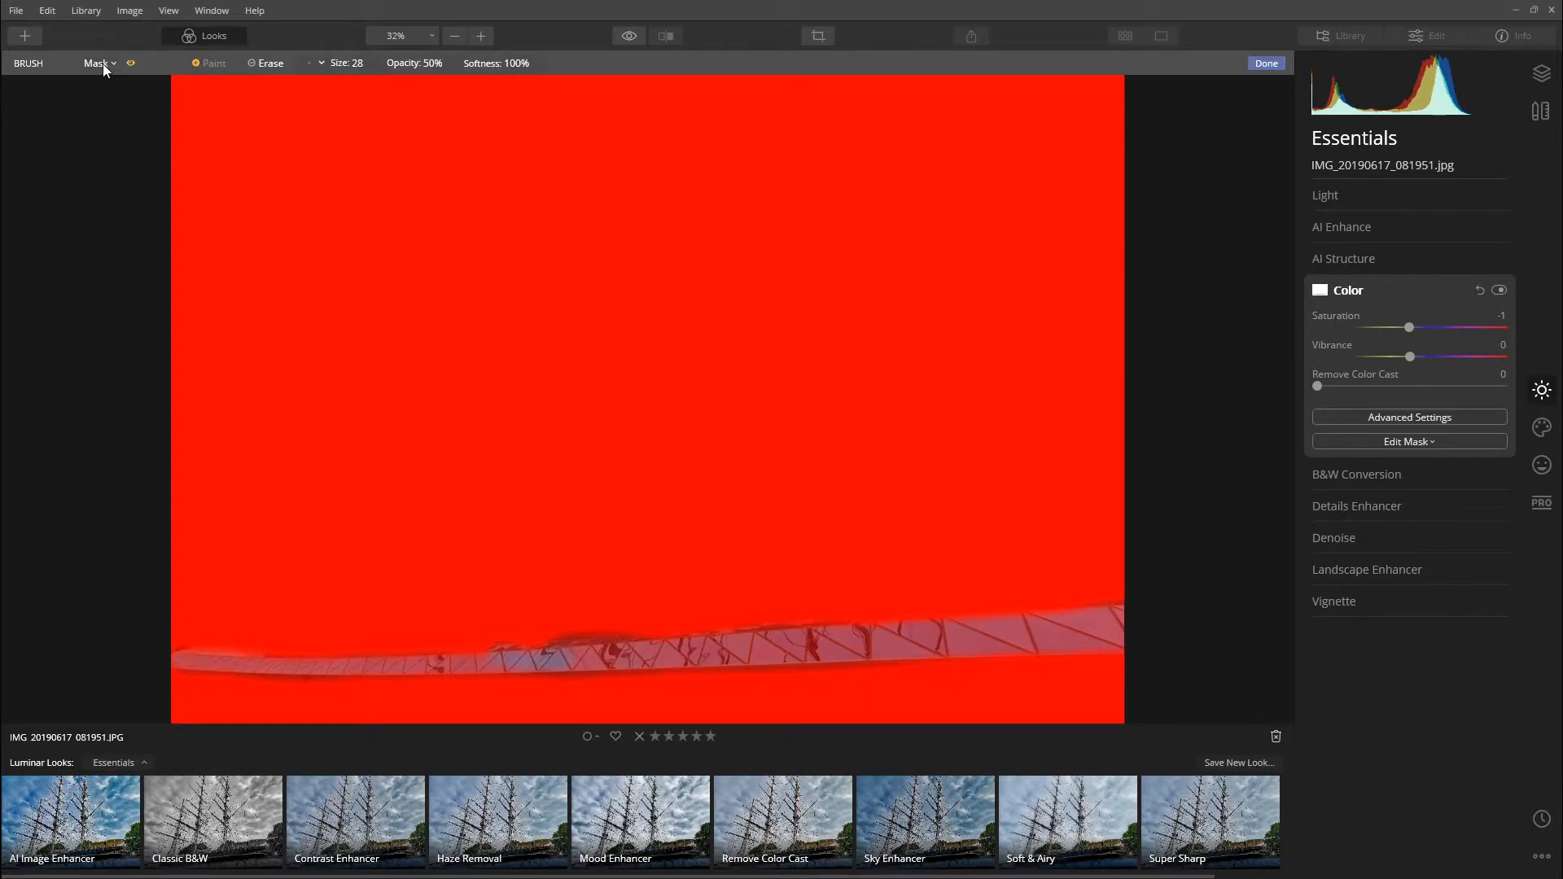
key(ctrl+i)
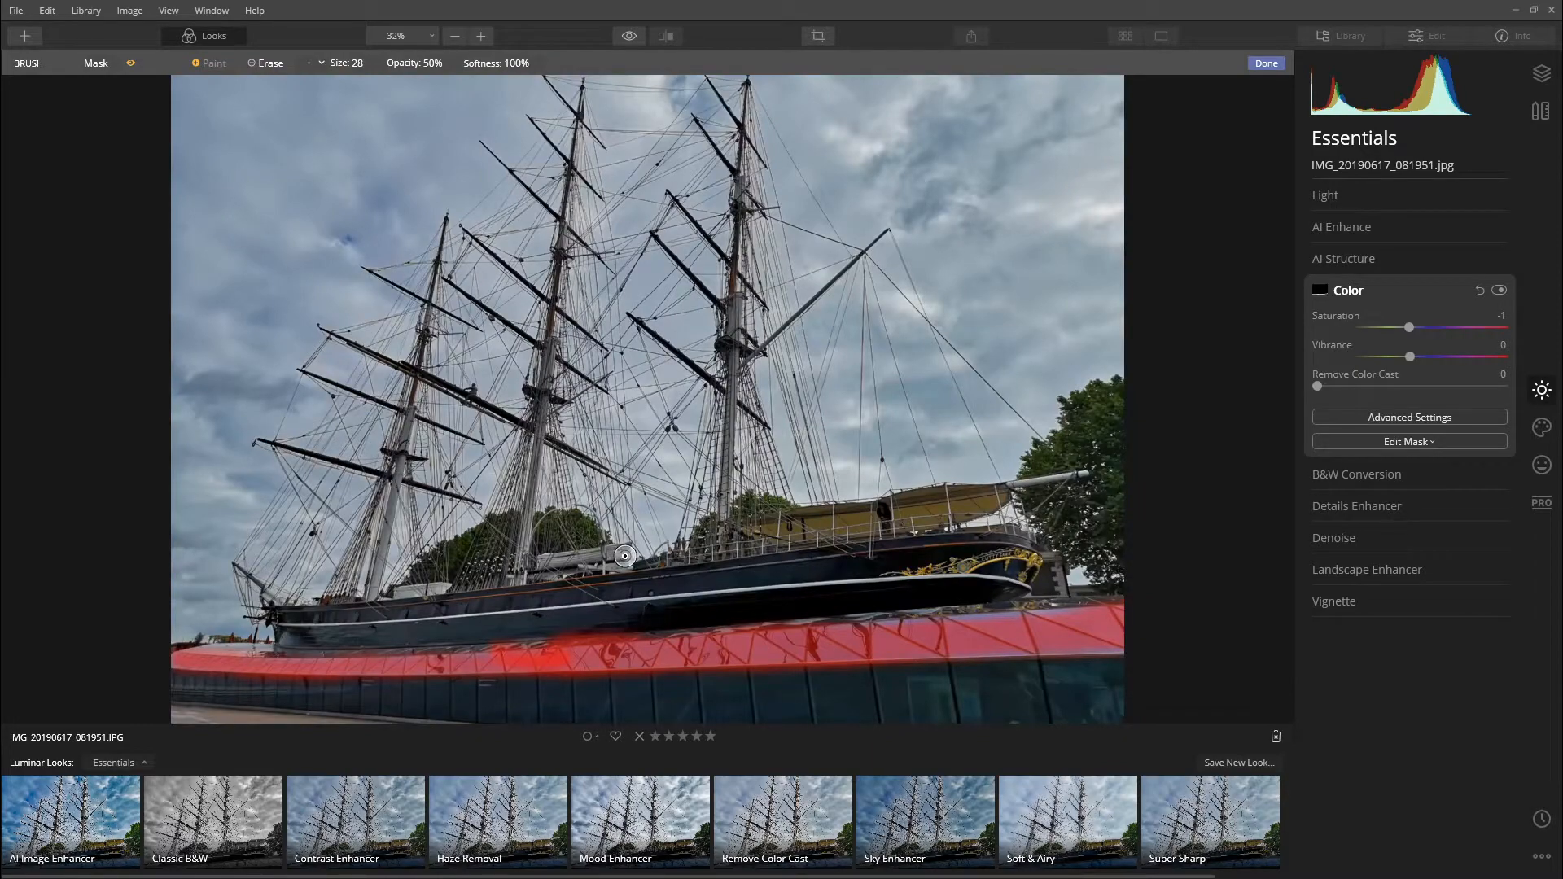
click(1264, 64)
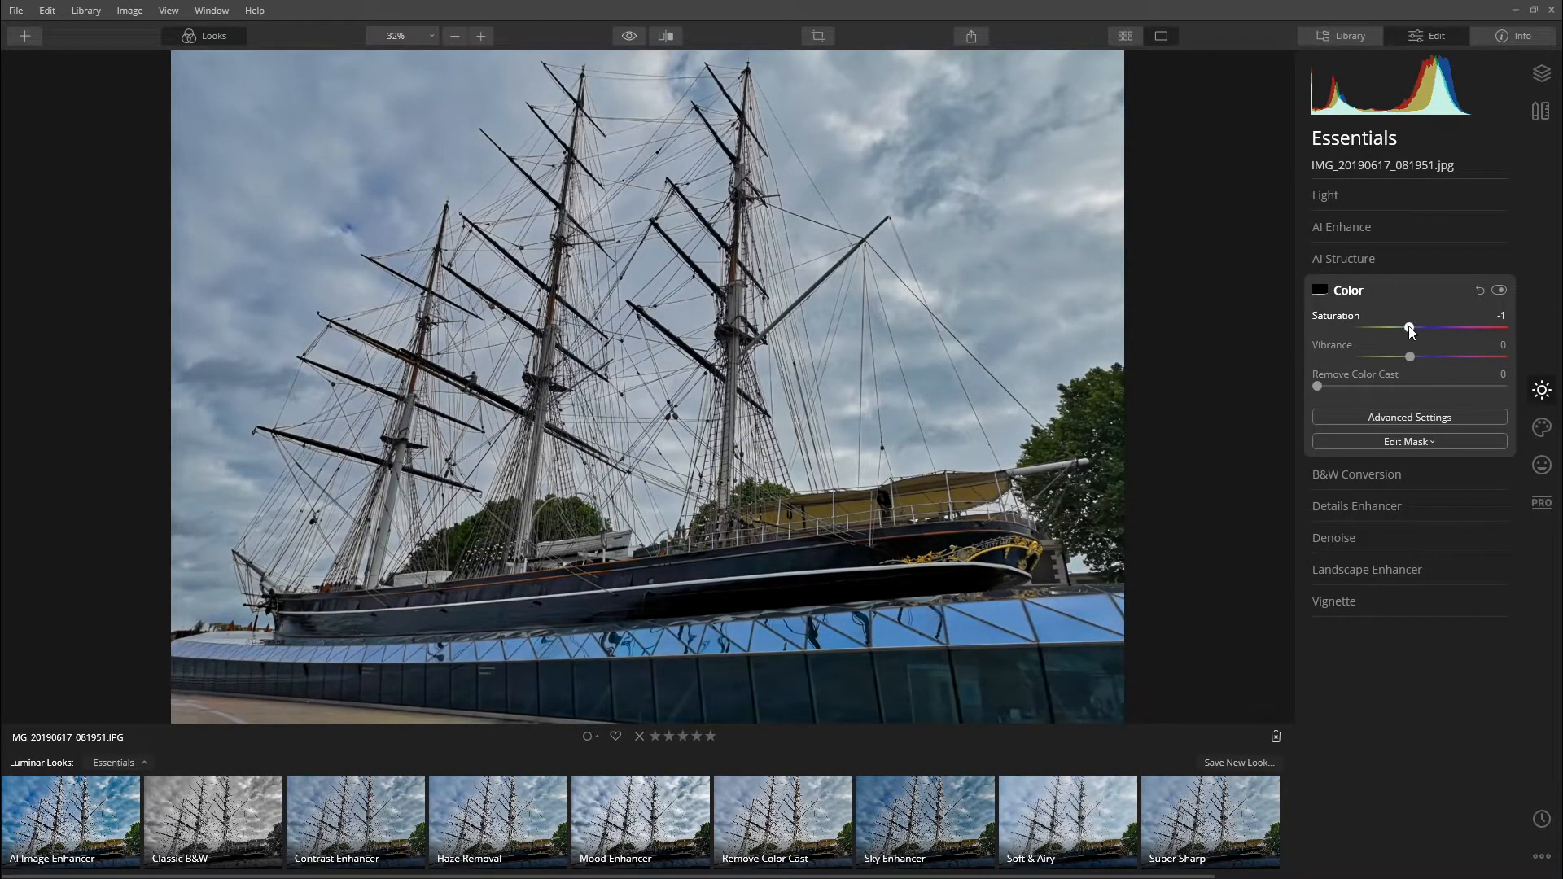
Set the masked Color adjustment's Saturation to 40 and Vibrance to 39, and compare the photo without and with it
drag(1410, 357, 1455, 357)
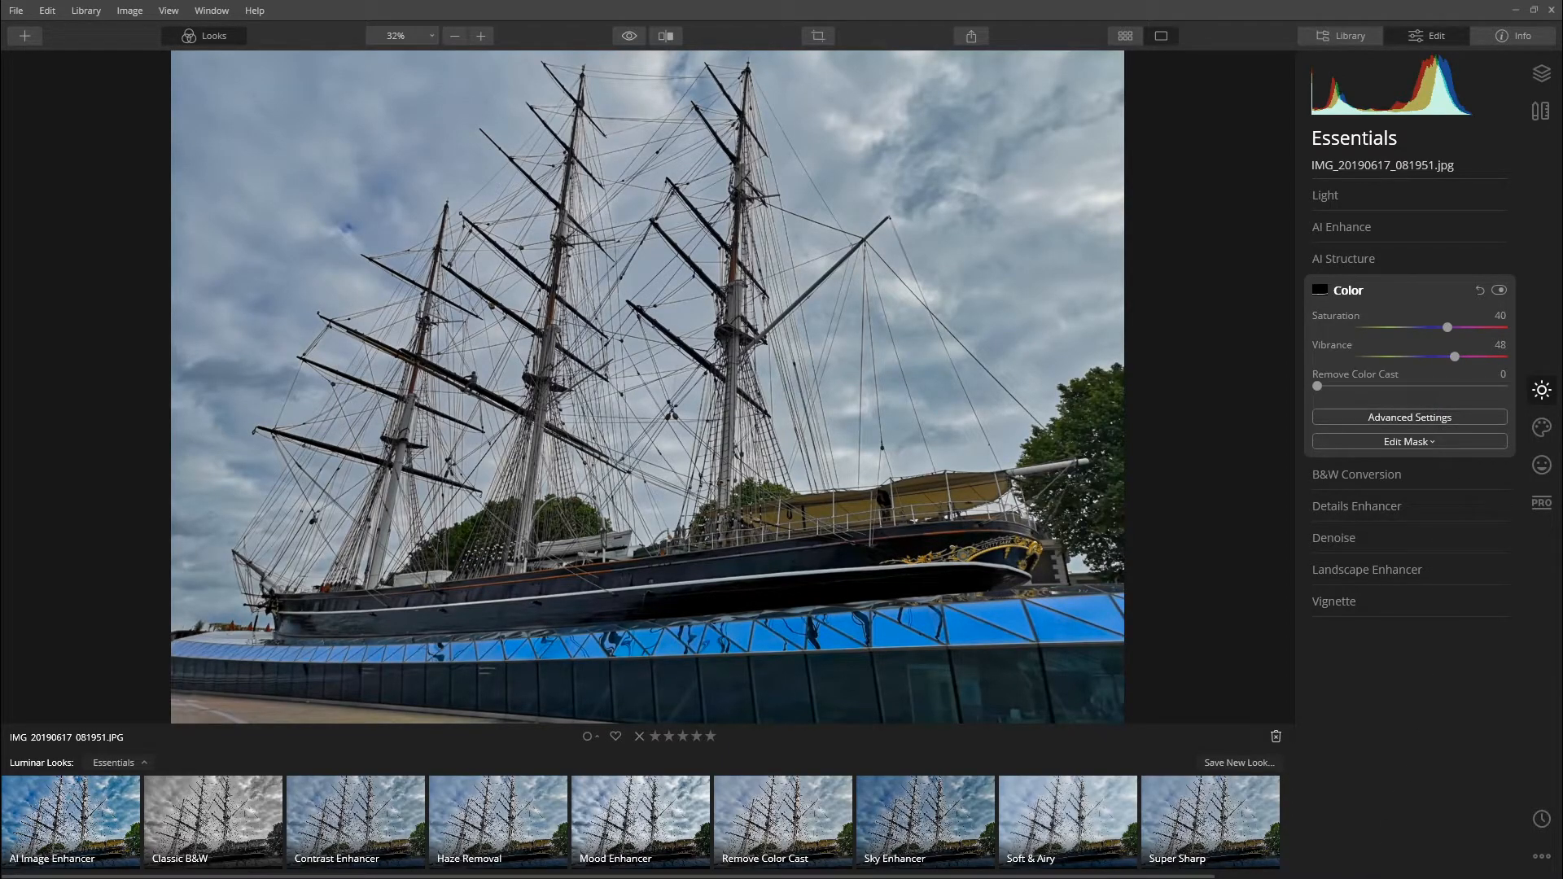
drag(1455, 356, 1447, 358)
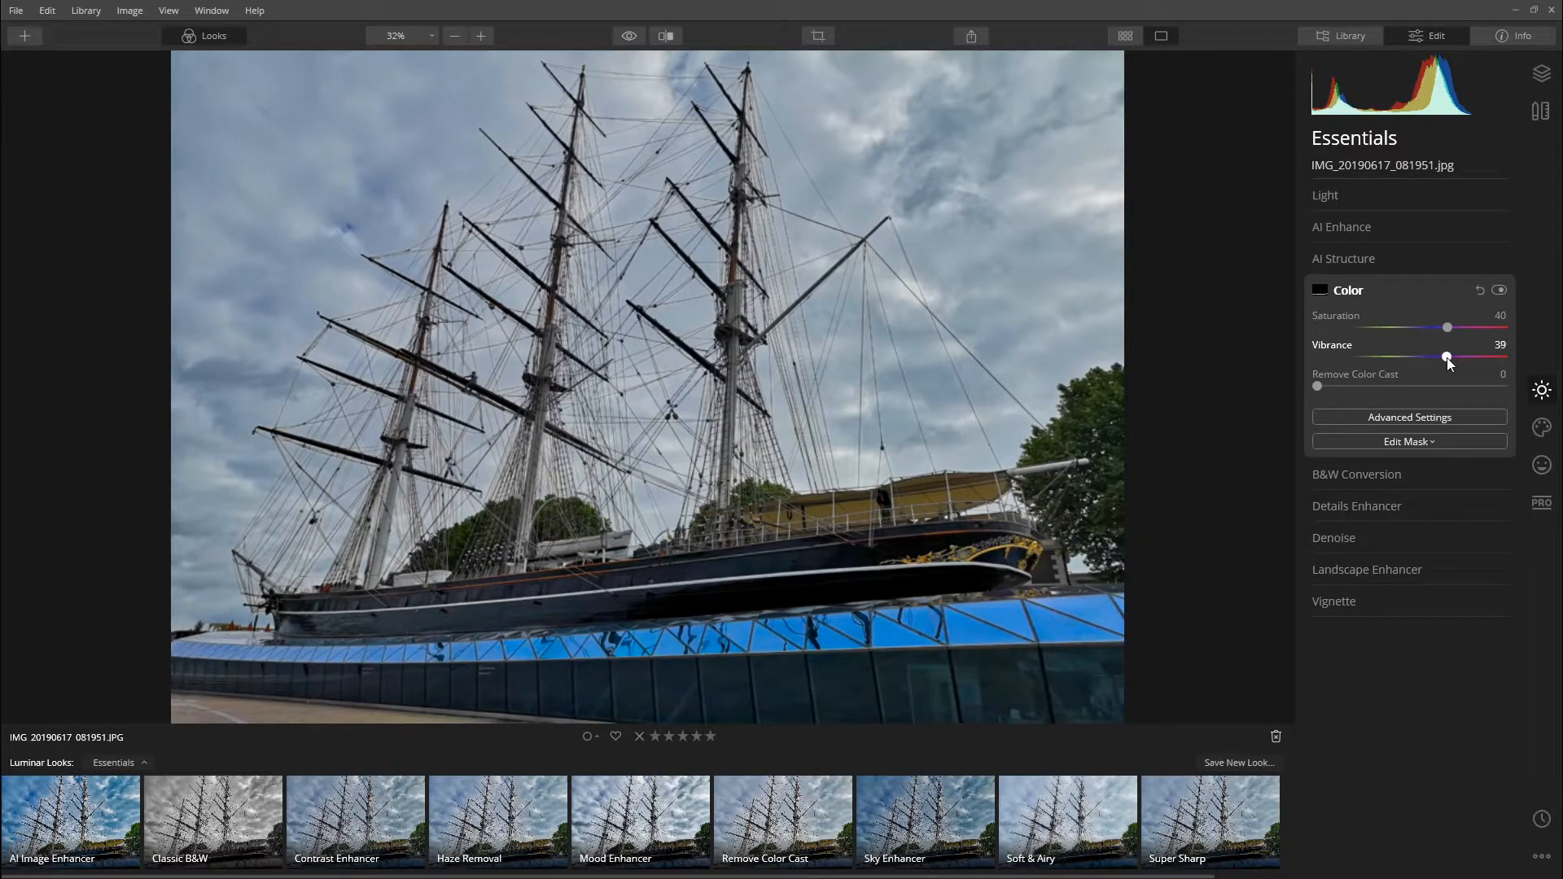
click(1498, 292)
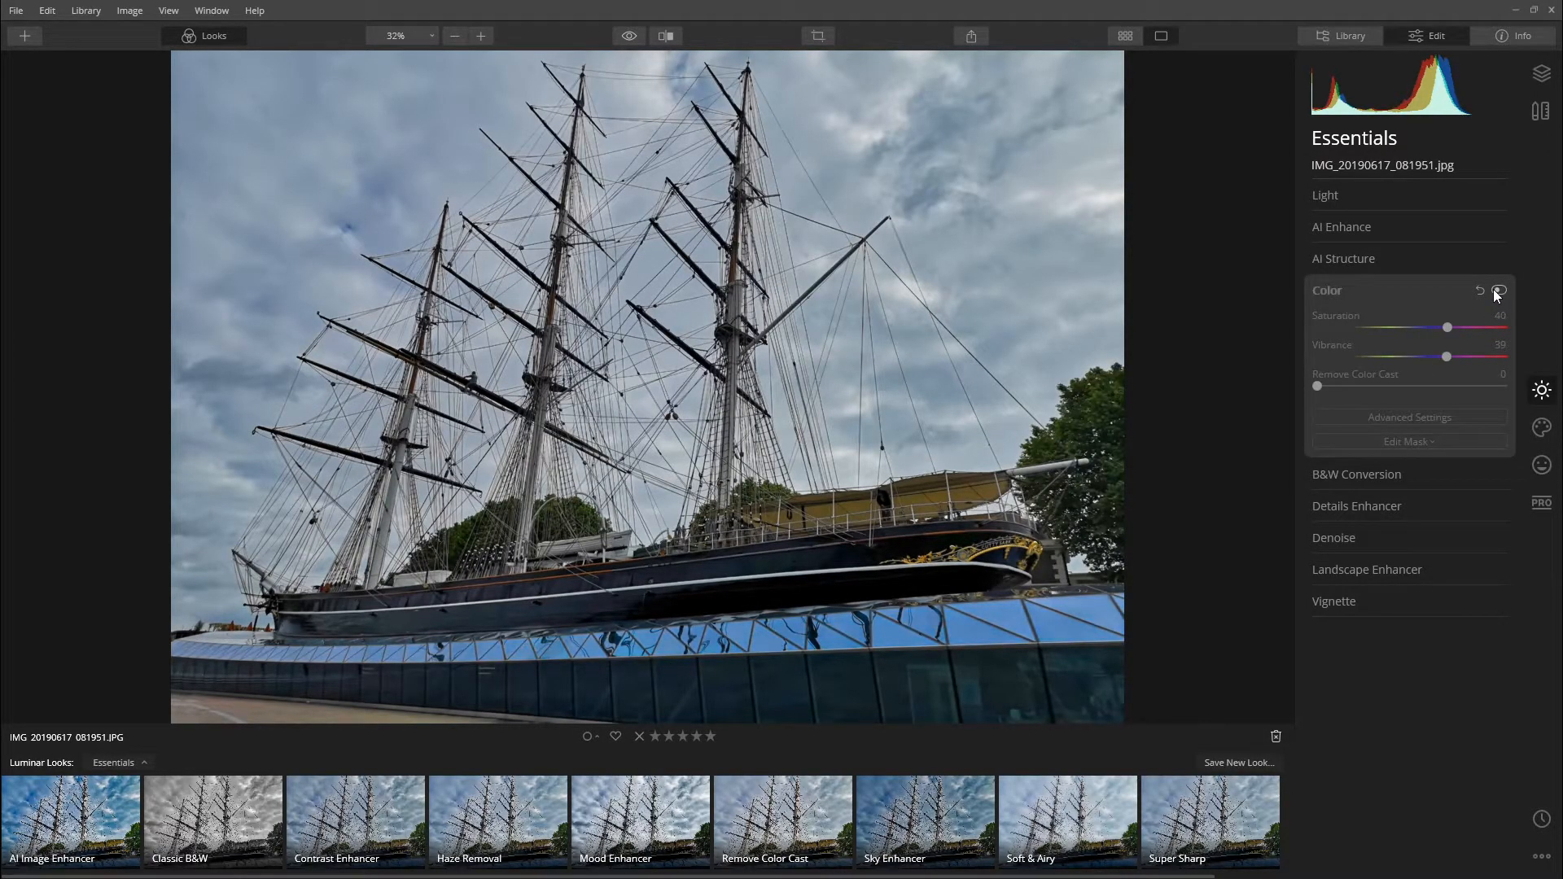
click(1503, 291)
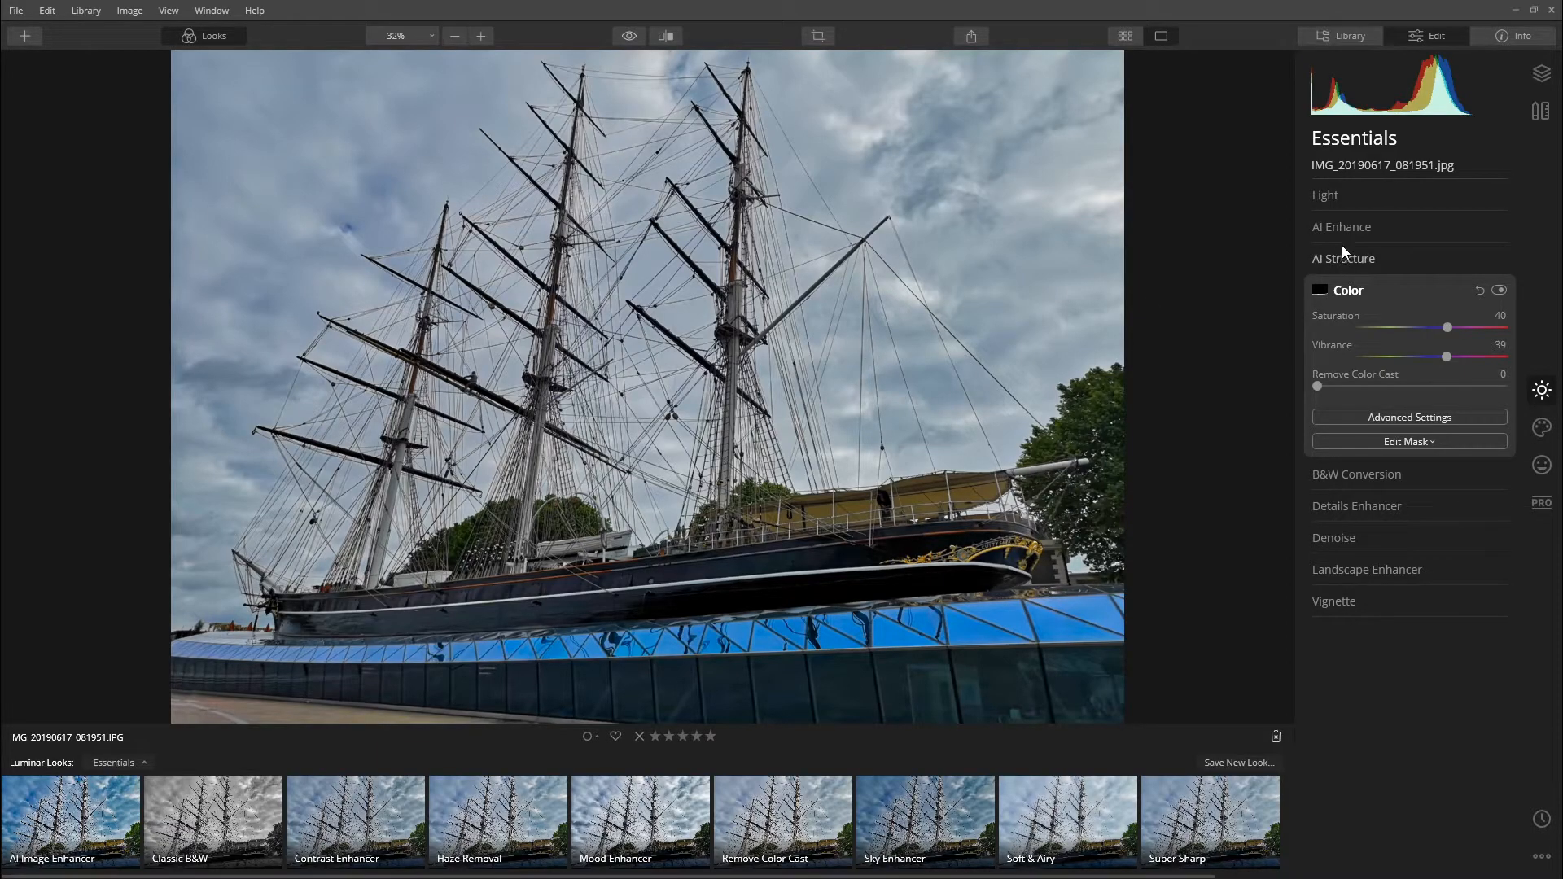
Place the Sunrays sun center in the cloudy sky to the right of the ship's masts
click(1543, 428)
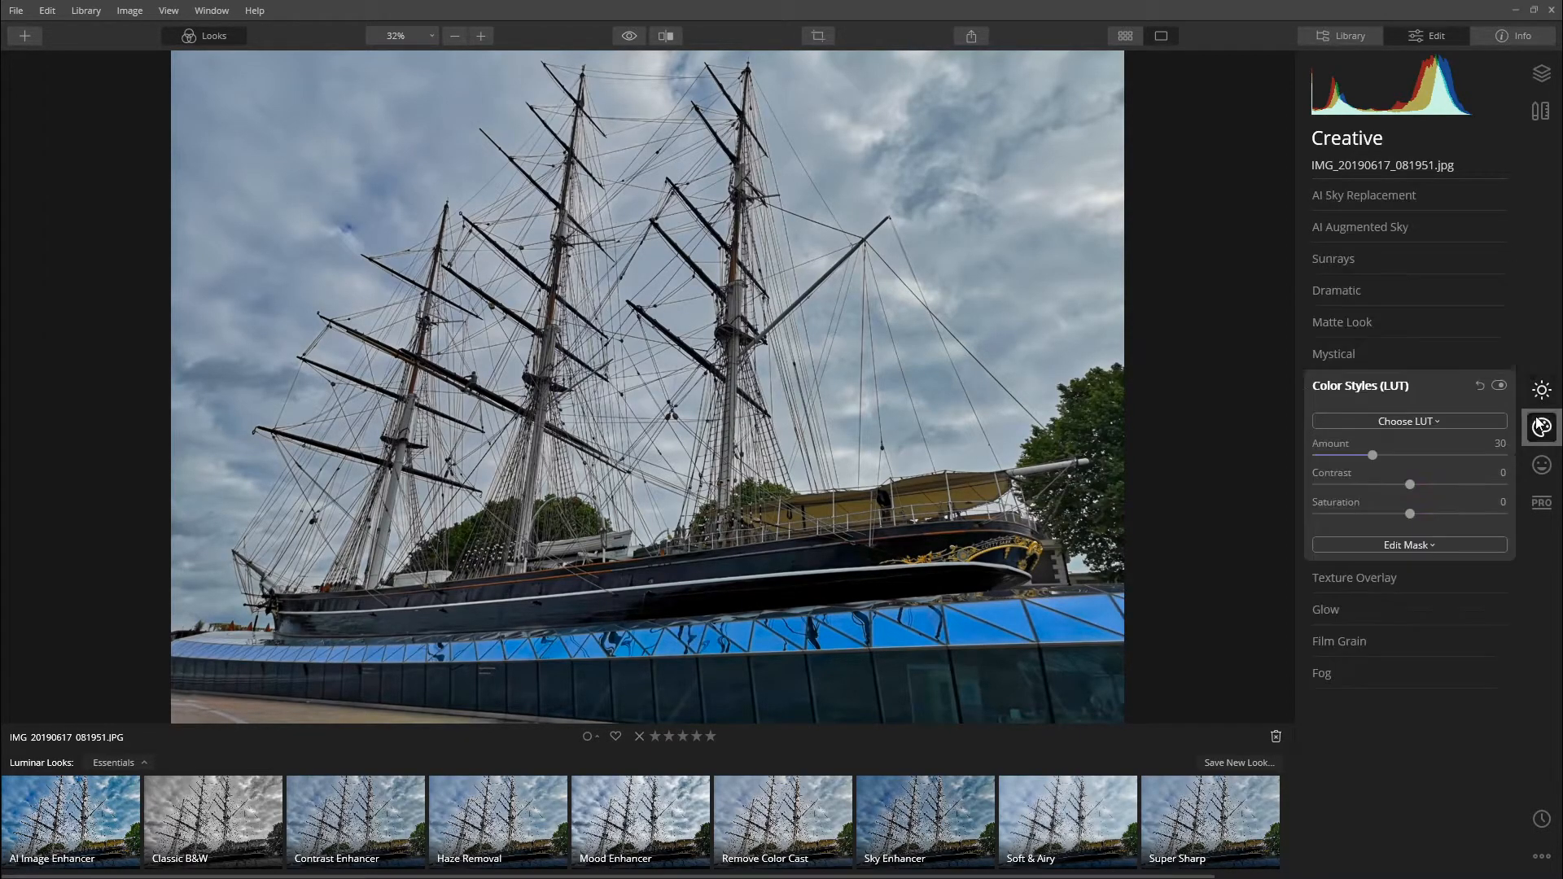
click(1355, 268)
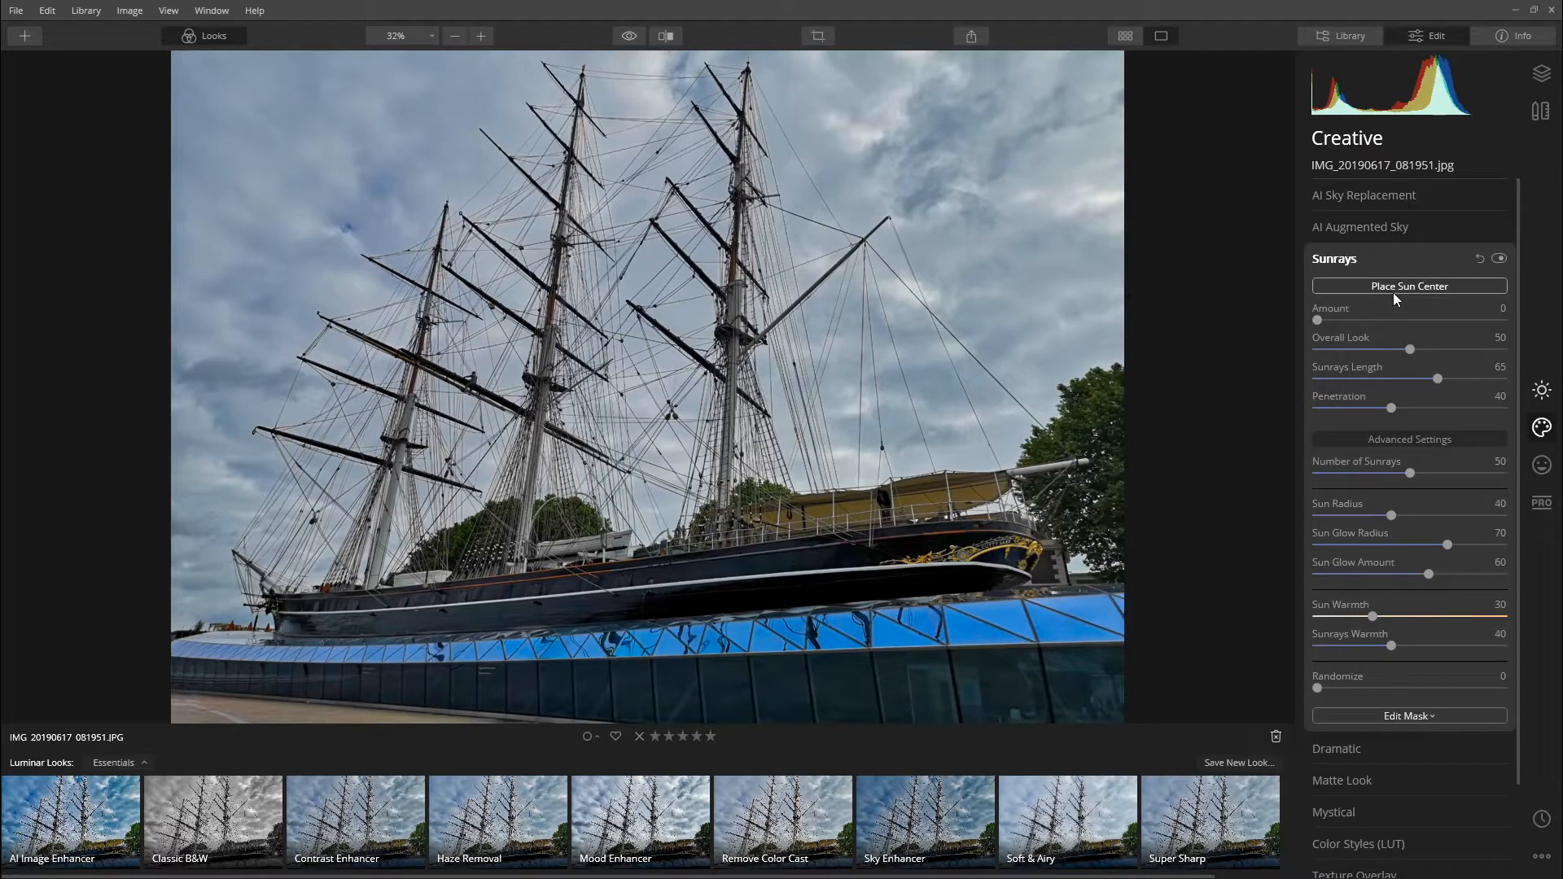
click(1394, 287)
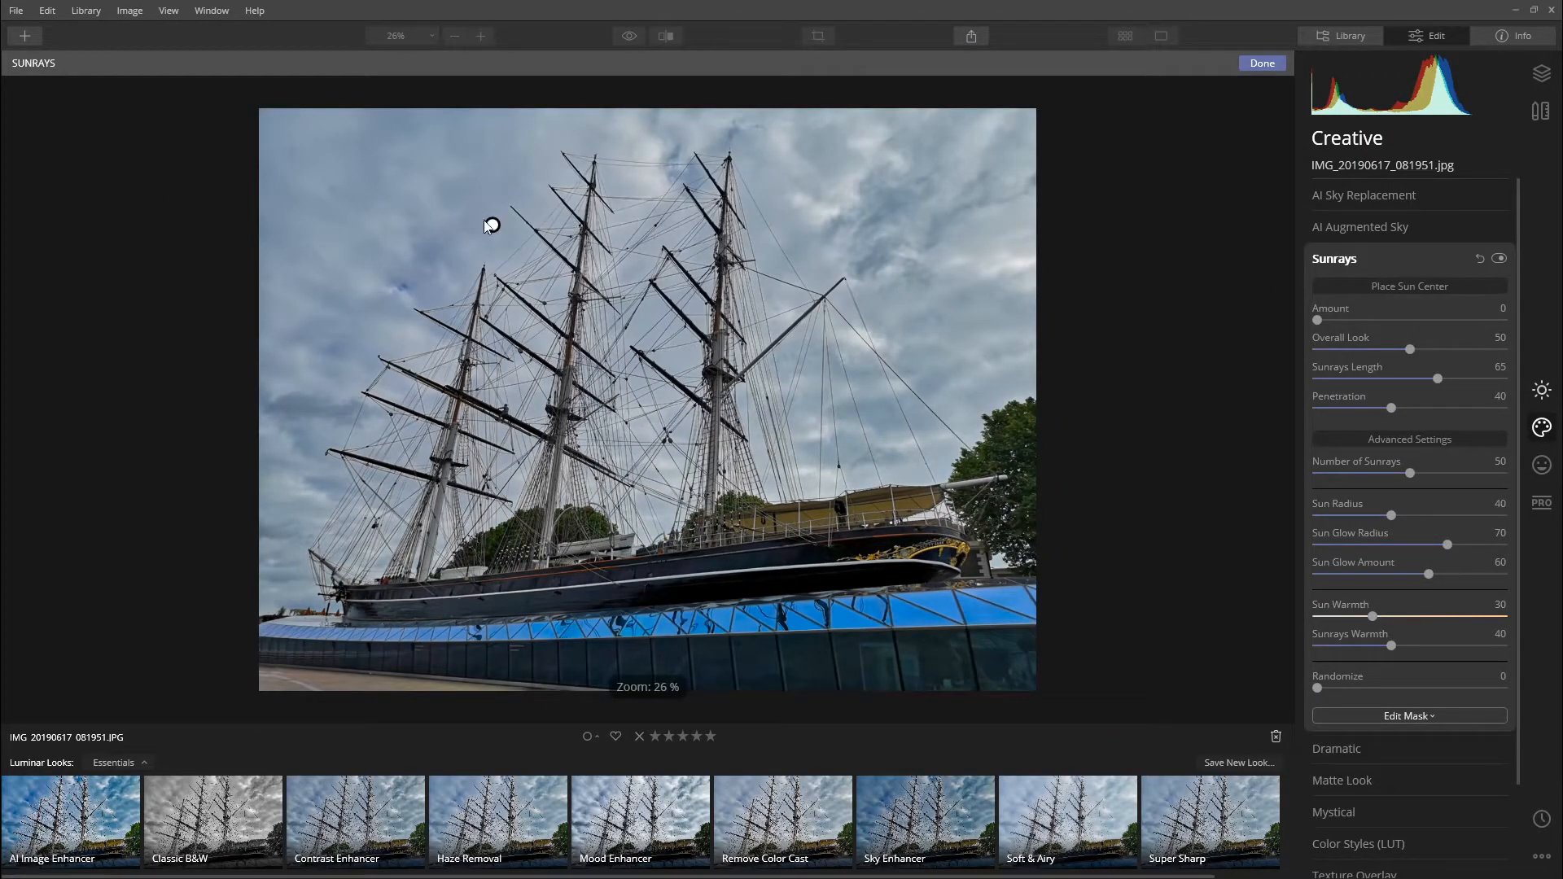
drag(493, 225, 921, 184)
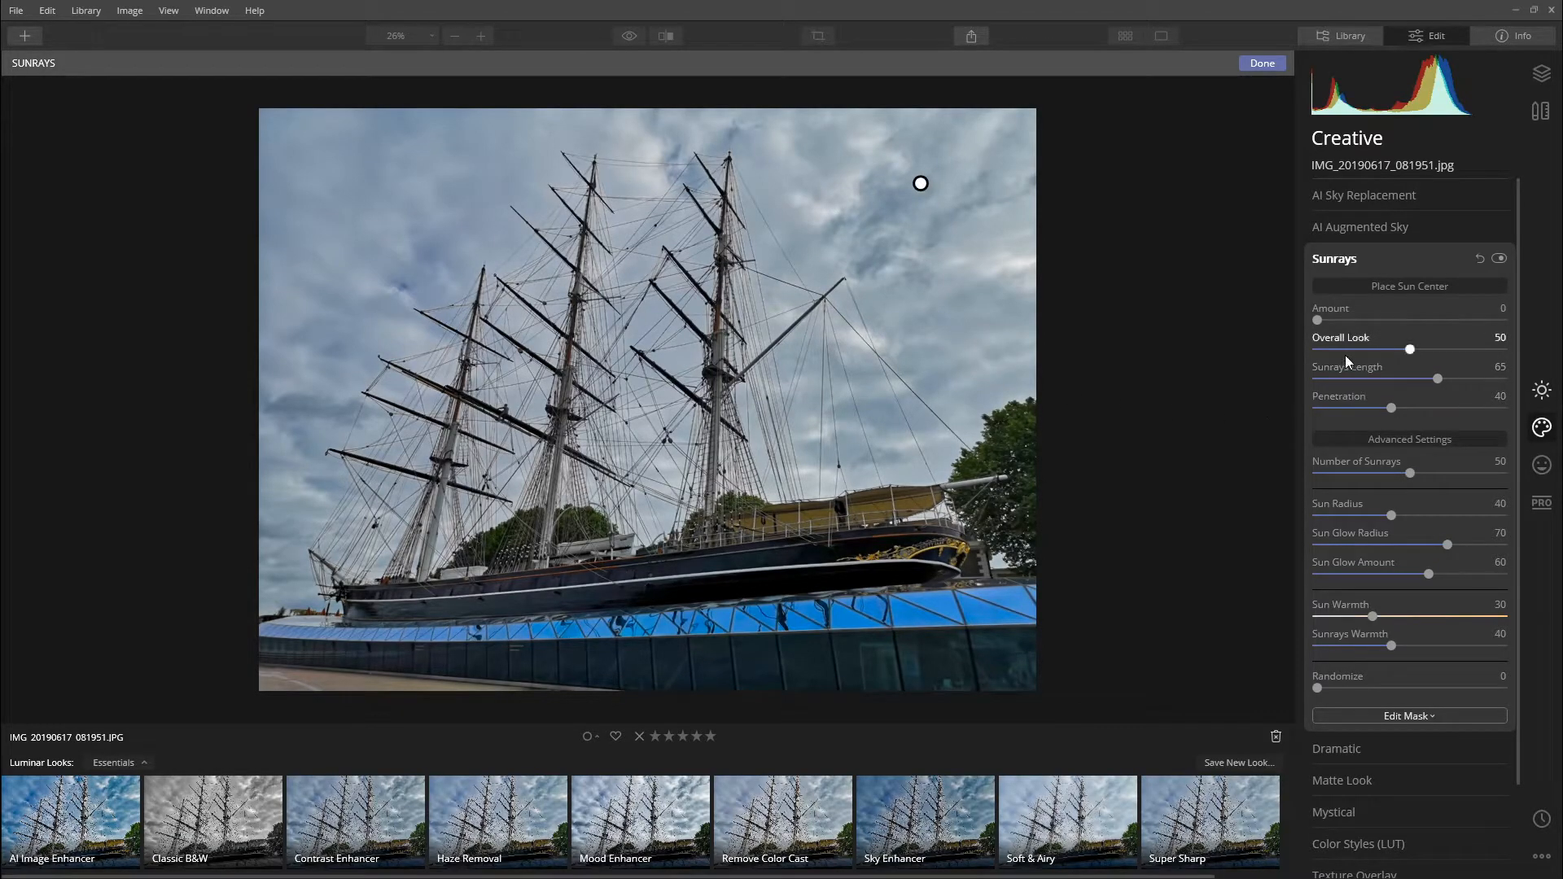
click(1262, 63)
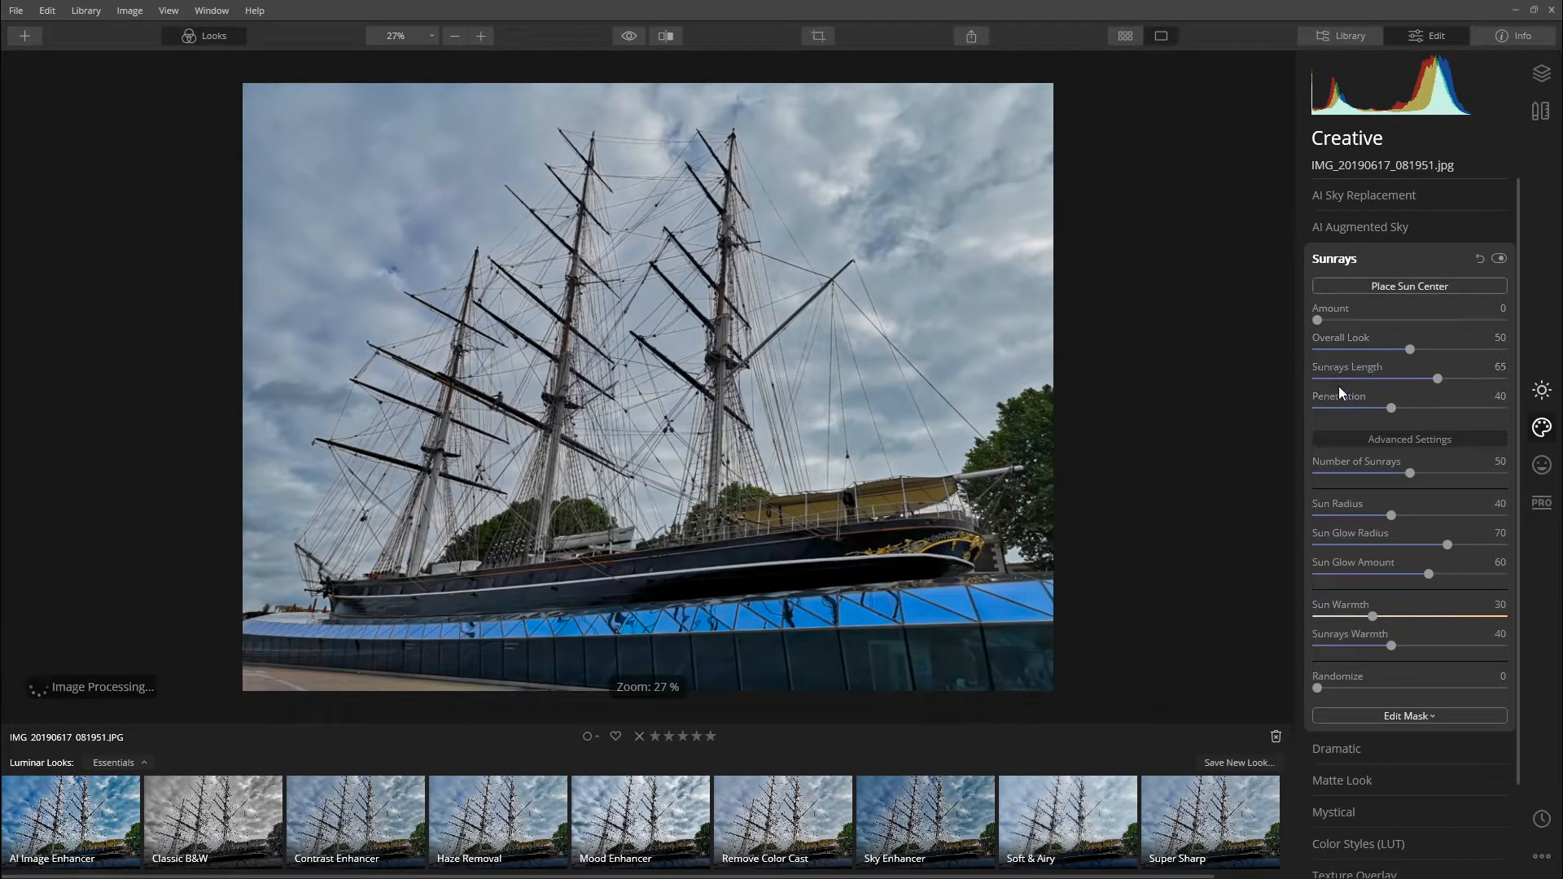
Set the Sunrays Amount to 4 and Sunrays Length to 77, and fine-tune Penetration
drag(1318, 324, 1324, 324)
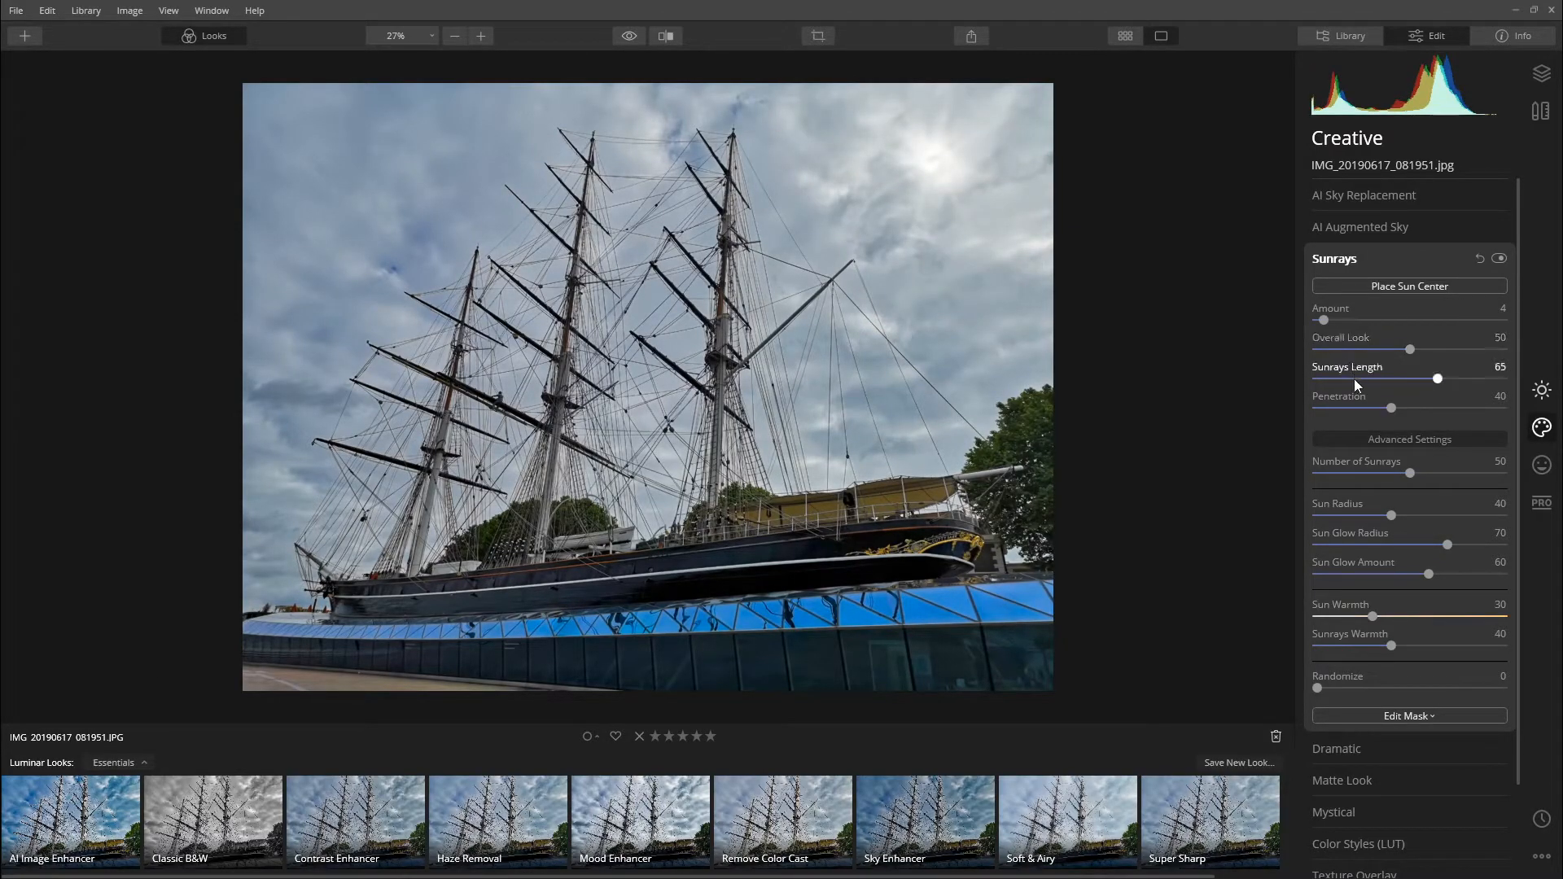
drag(1438, 384, 1390, 414)
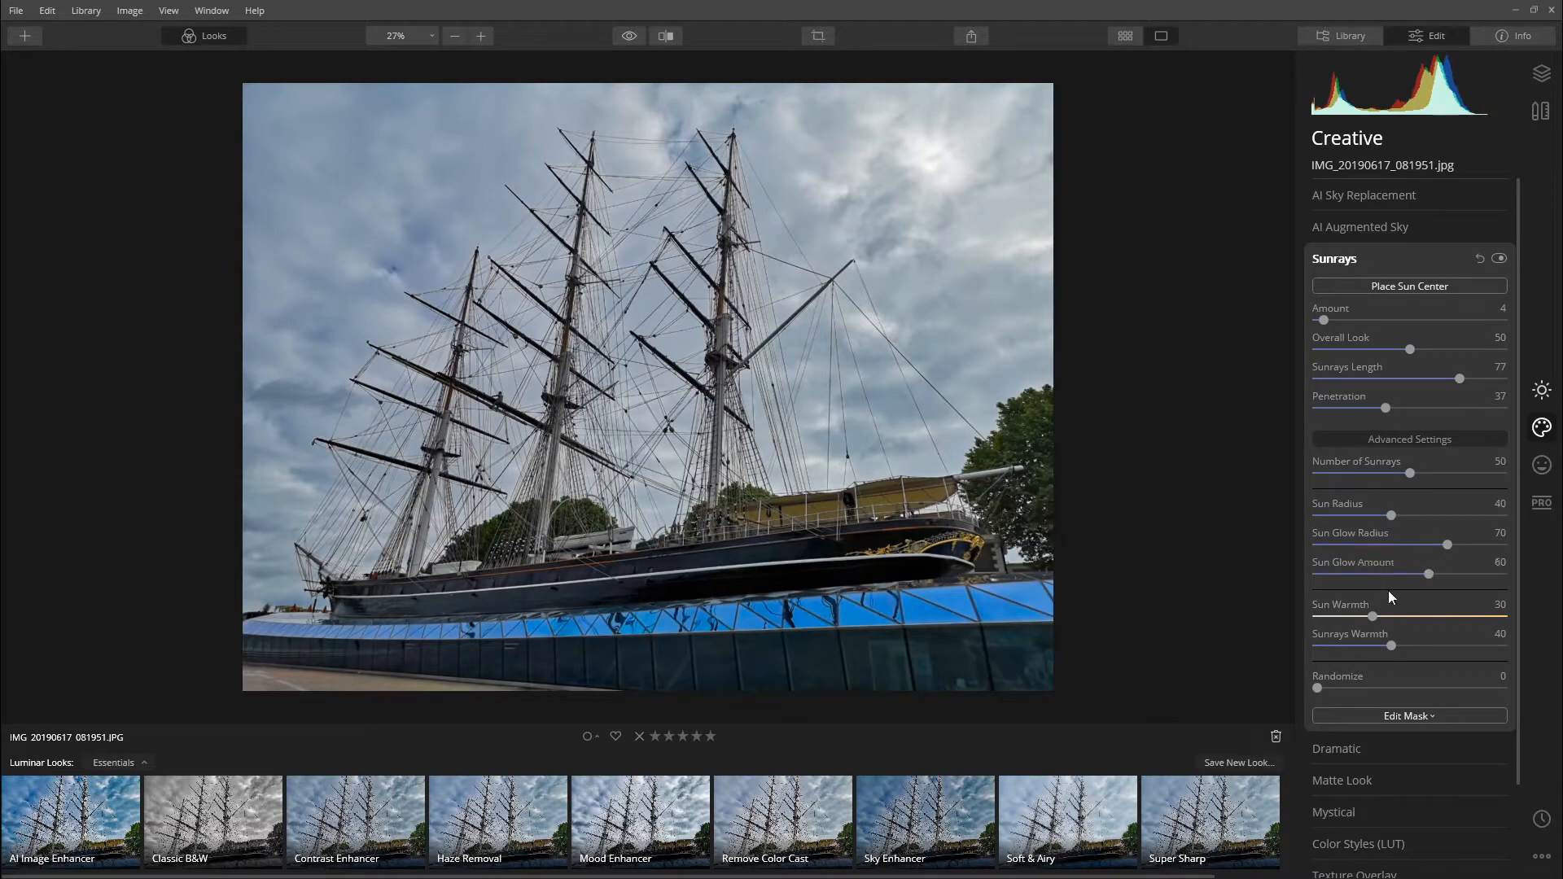
drag(1387, 407, 1391, 408)
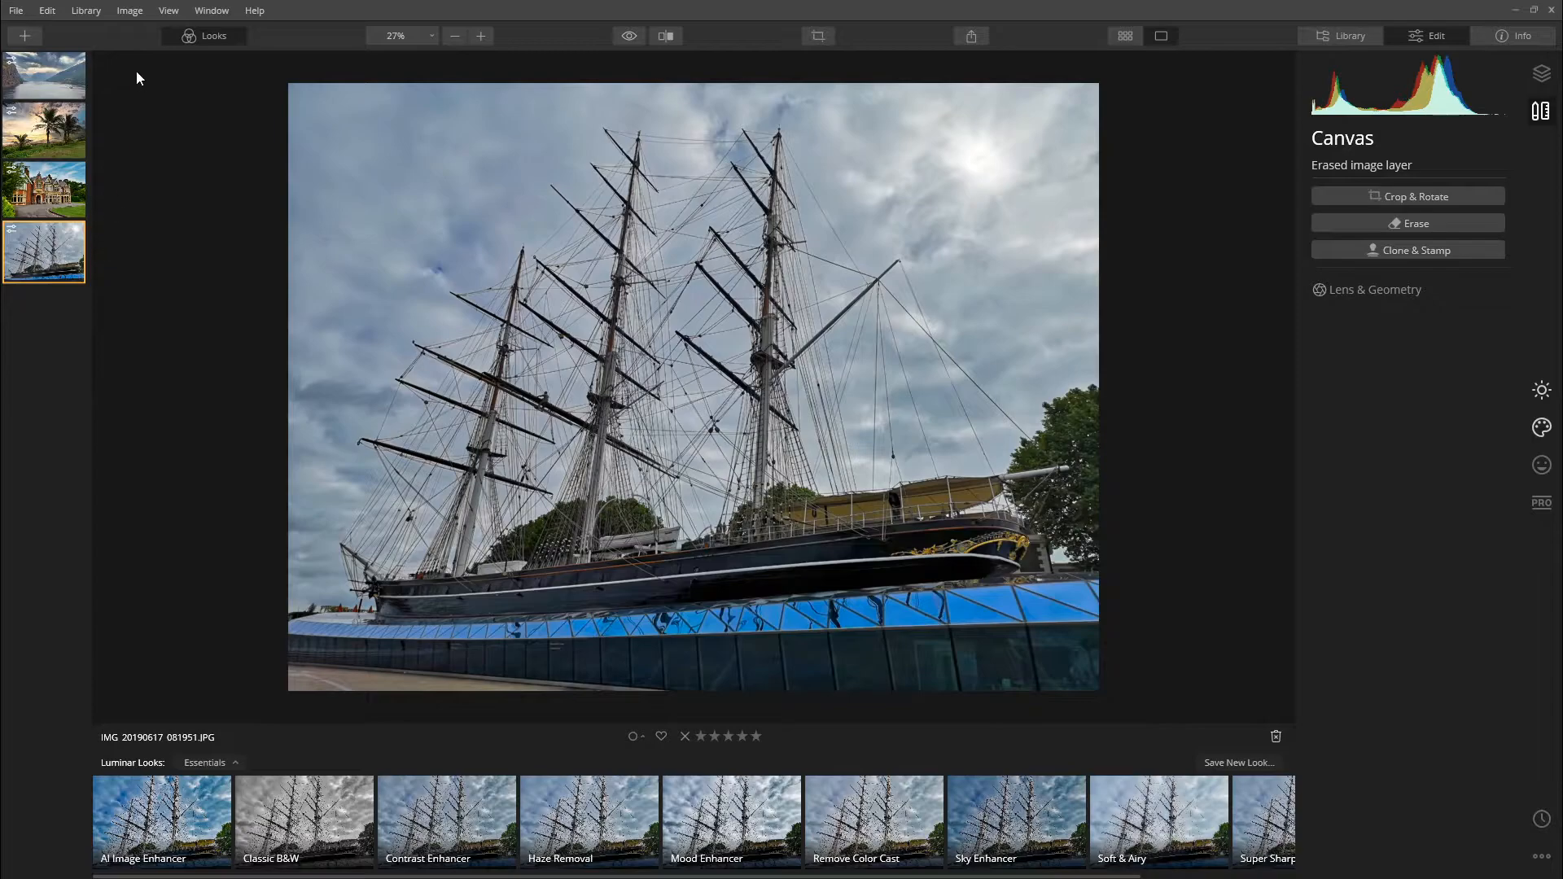
View the mansion photo, return to the sailing ship photo, and hide and show the Looks strip
click(42, 198)
click(46, 257)
click(218, 36)
click(218, 37)
Compare the edited sailing ship photo with its original as a full image
click(631, 37)
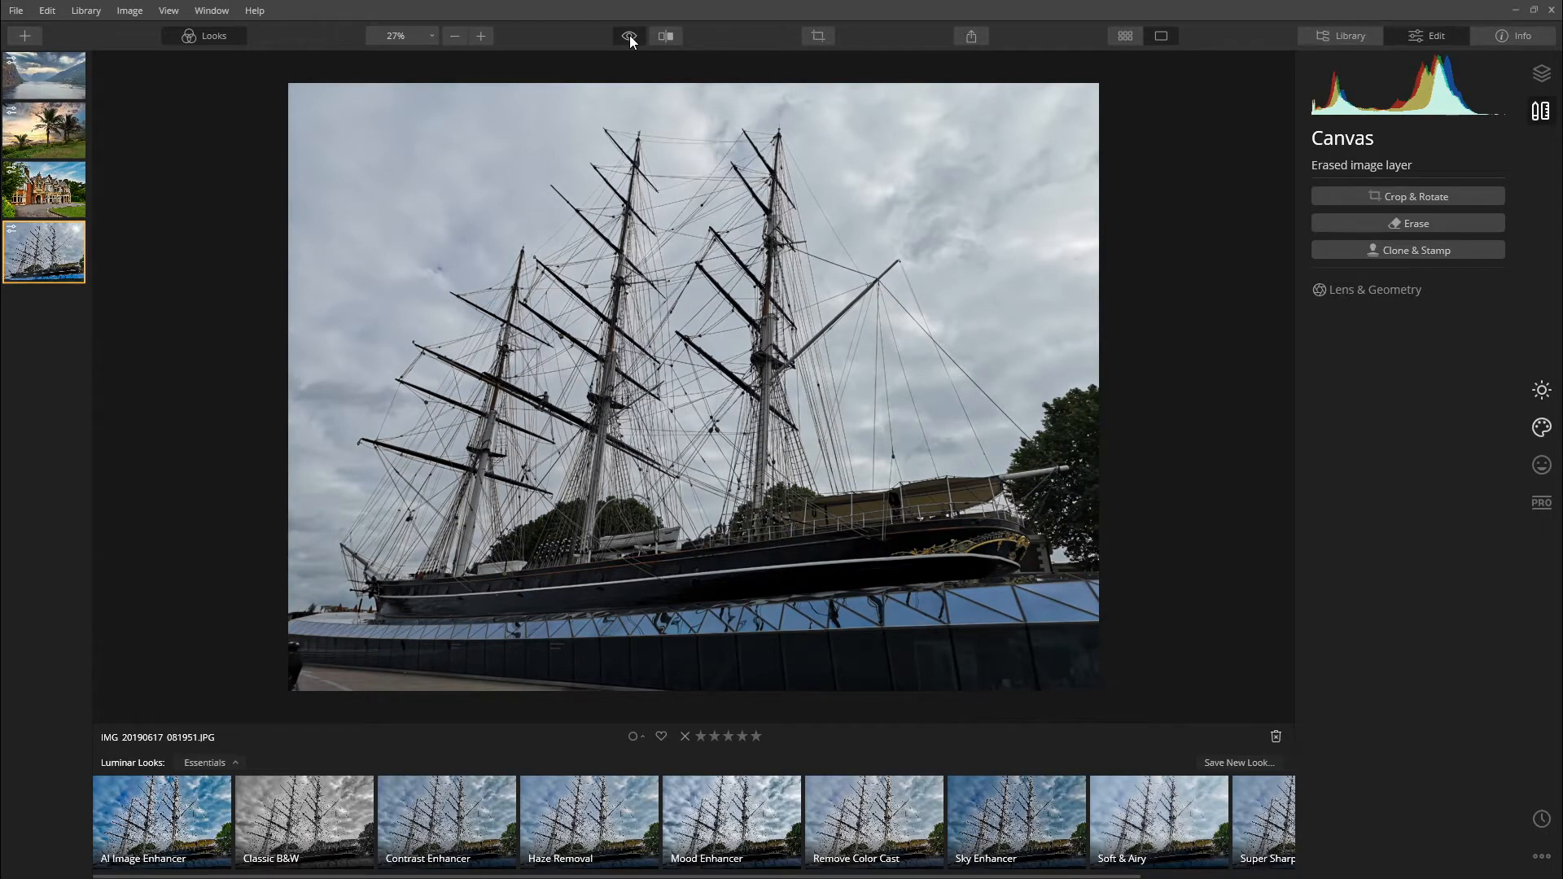
click(631, 37)
click(631, 37)
click(630, 36)
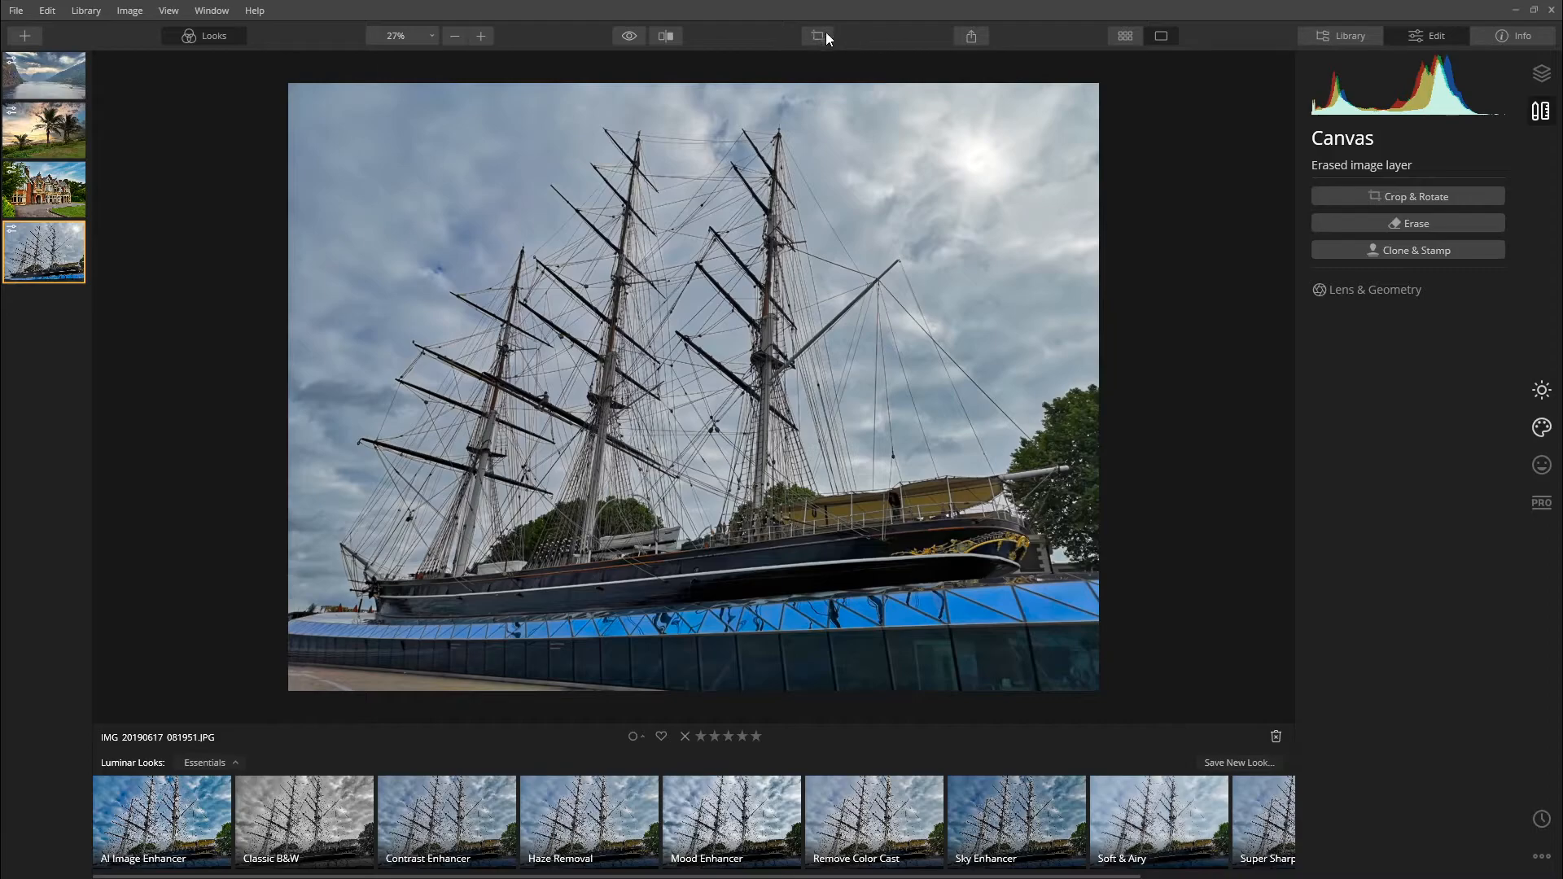
View all of the album's photos in the gallery and return to the single view of the ship photo
click(1126, 36)
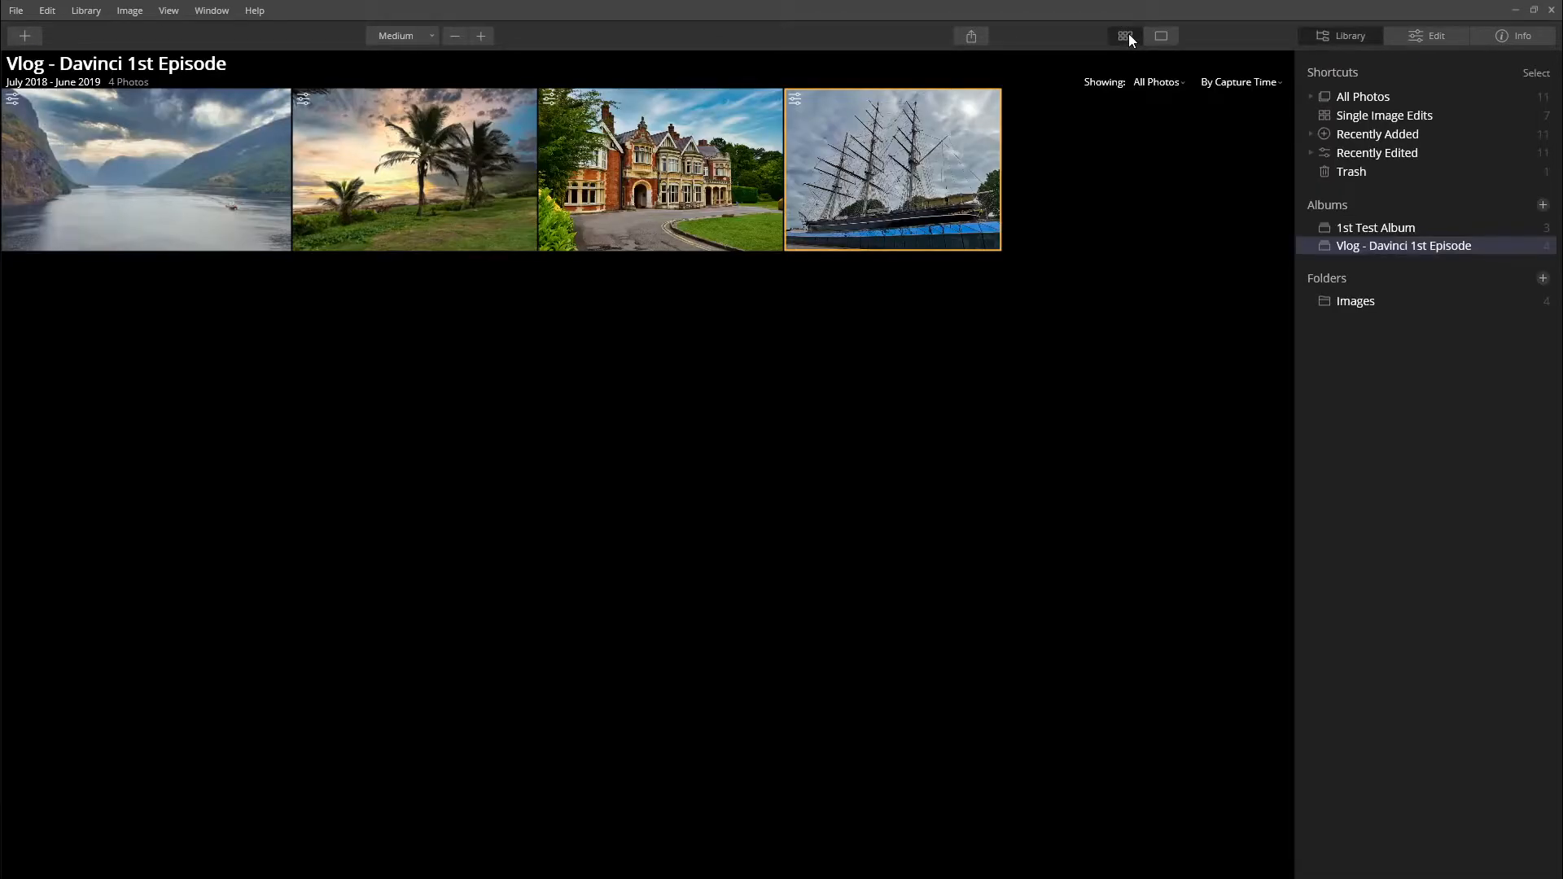
click(1161, 35)
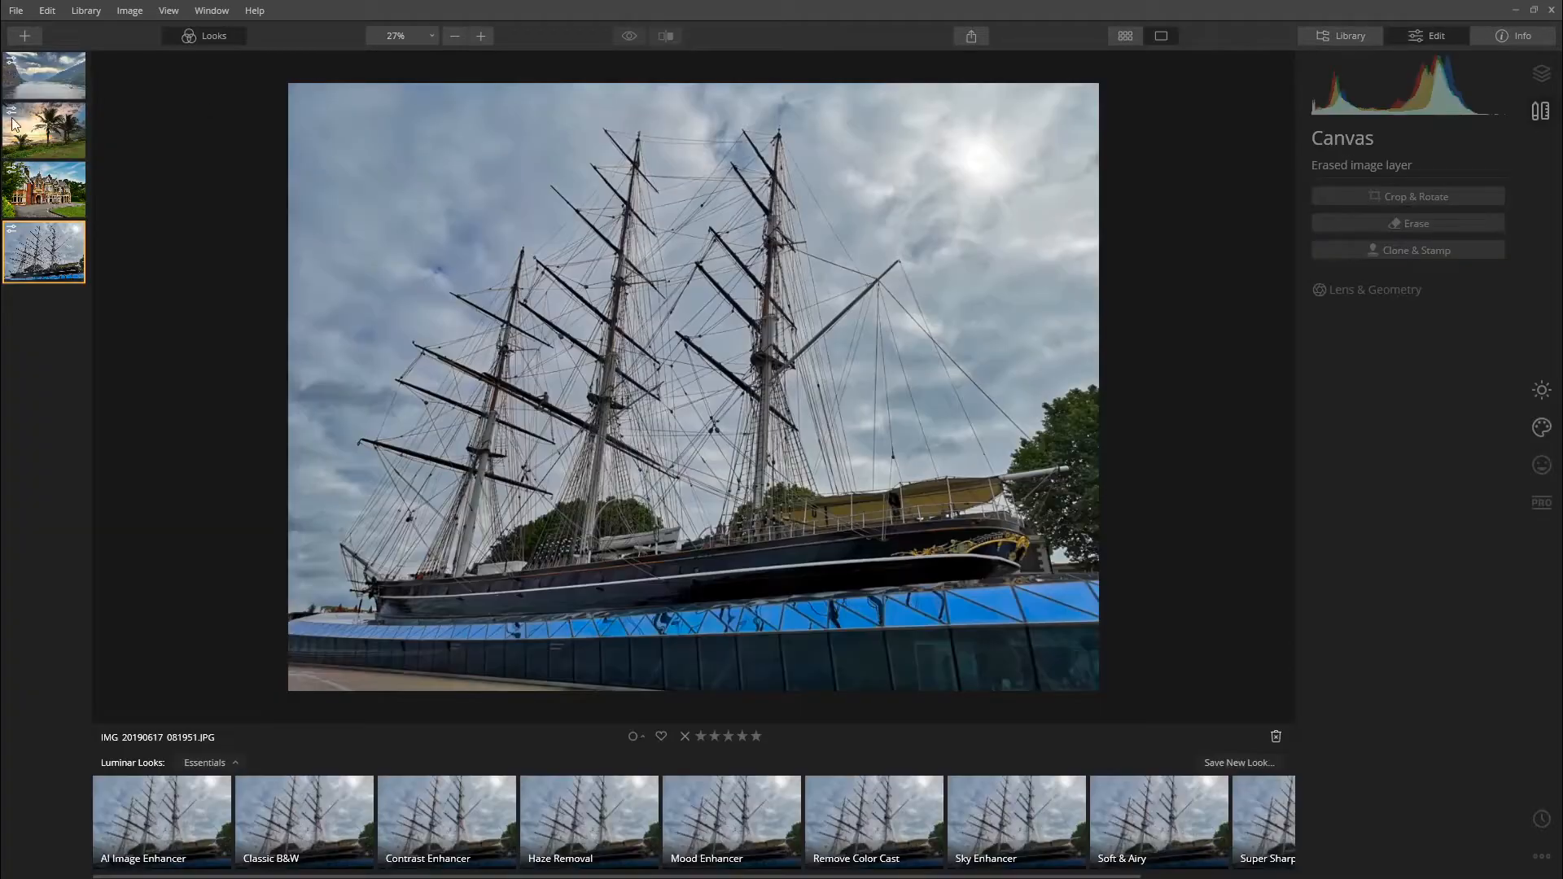
Open the mansion photo from the album's gallery, view its camera information and the library shortcuts, and return to editing
click(1124, 36)
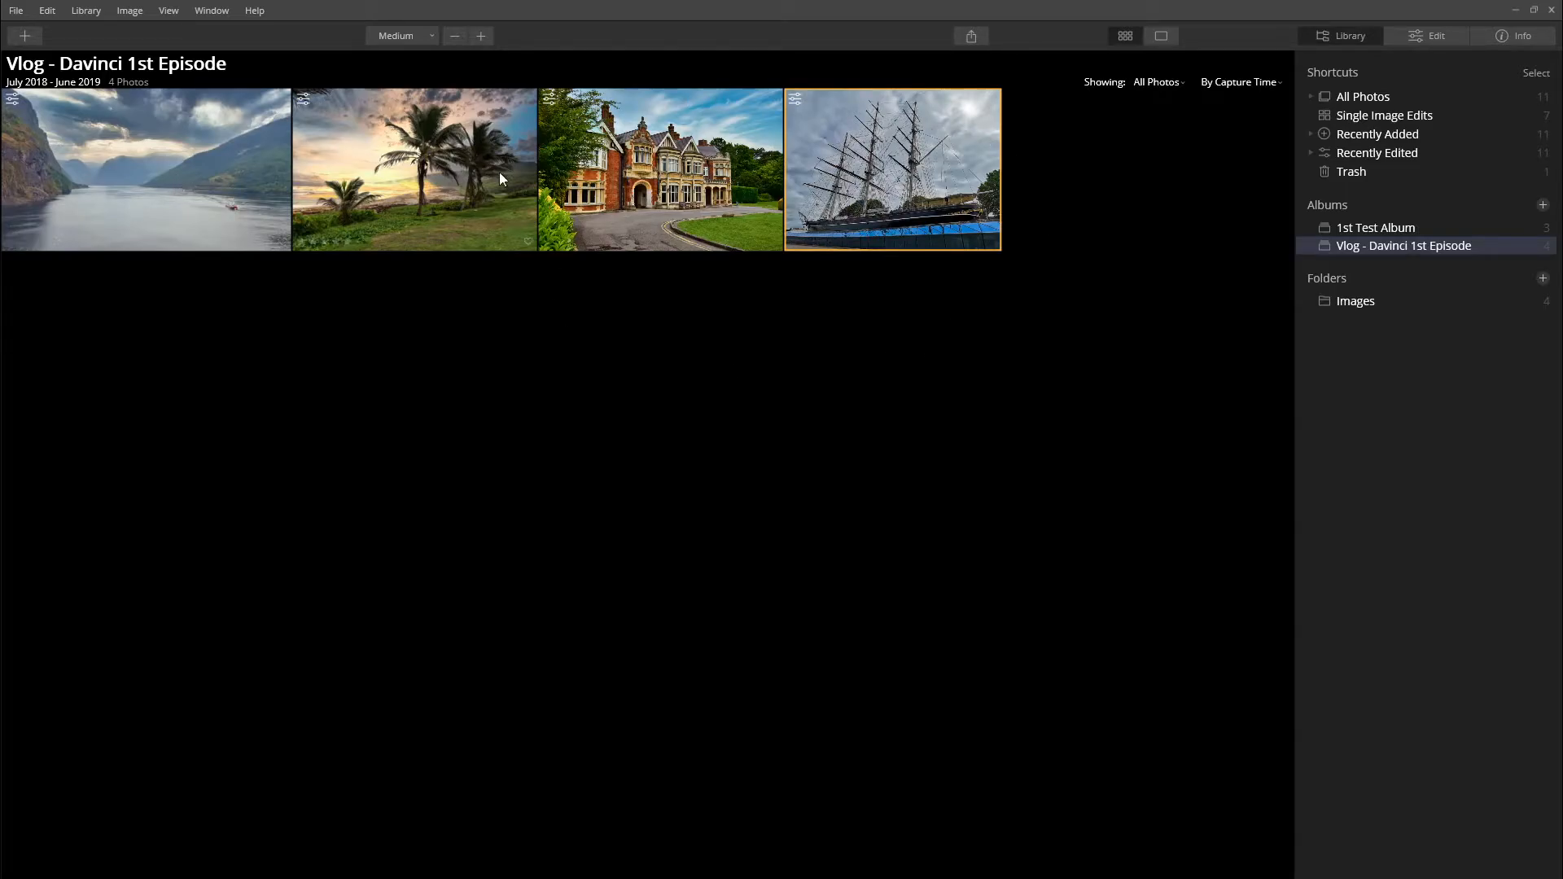
click(715, 202)
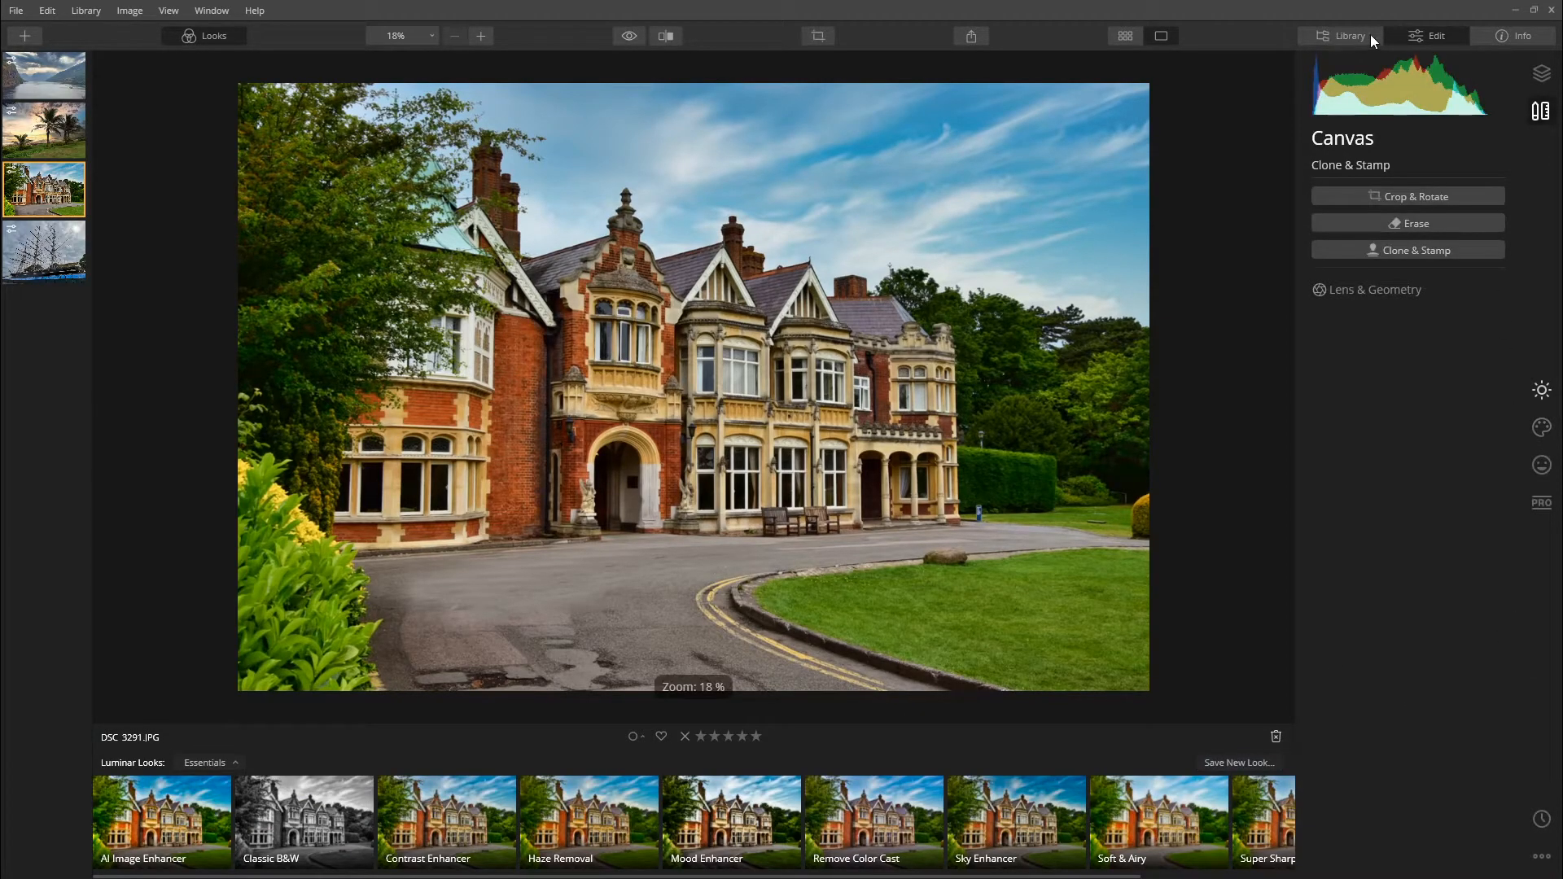
click(1517, 37)
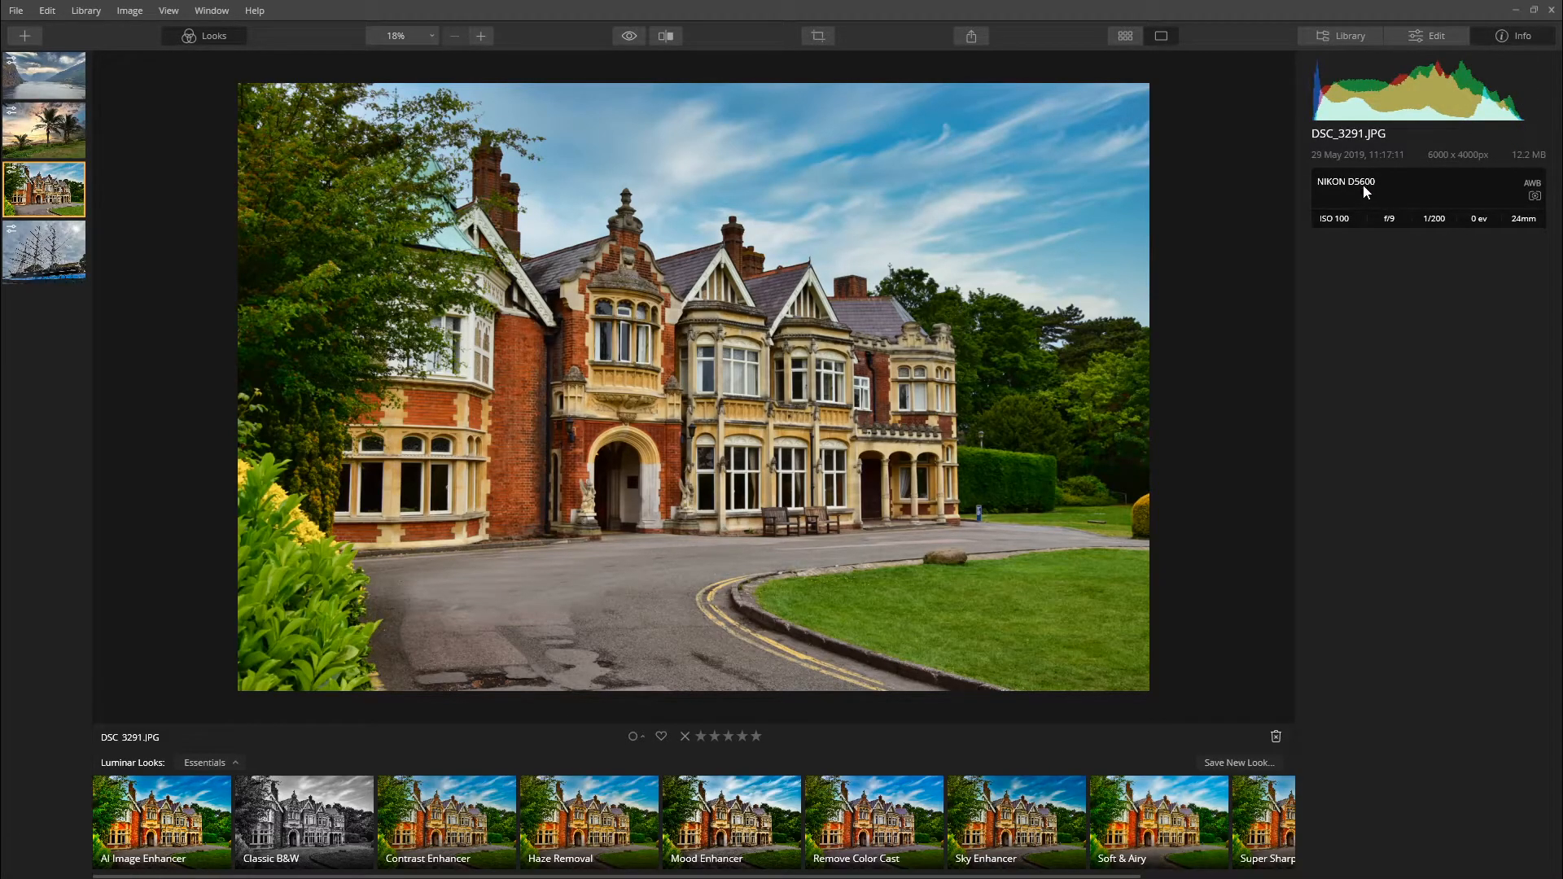
click(1436, 41)
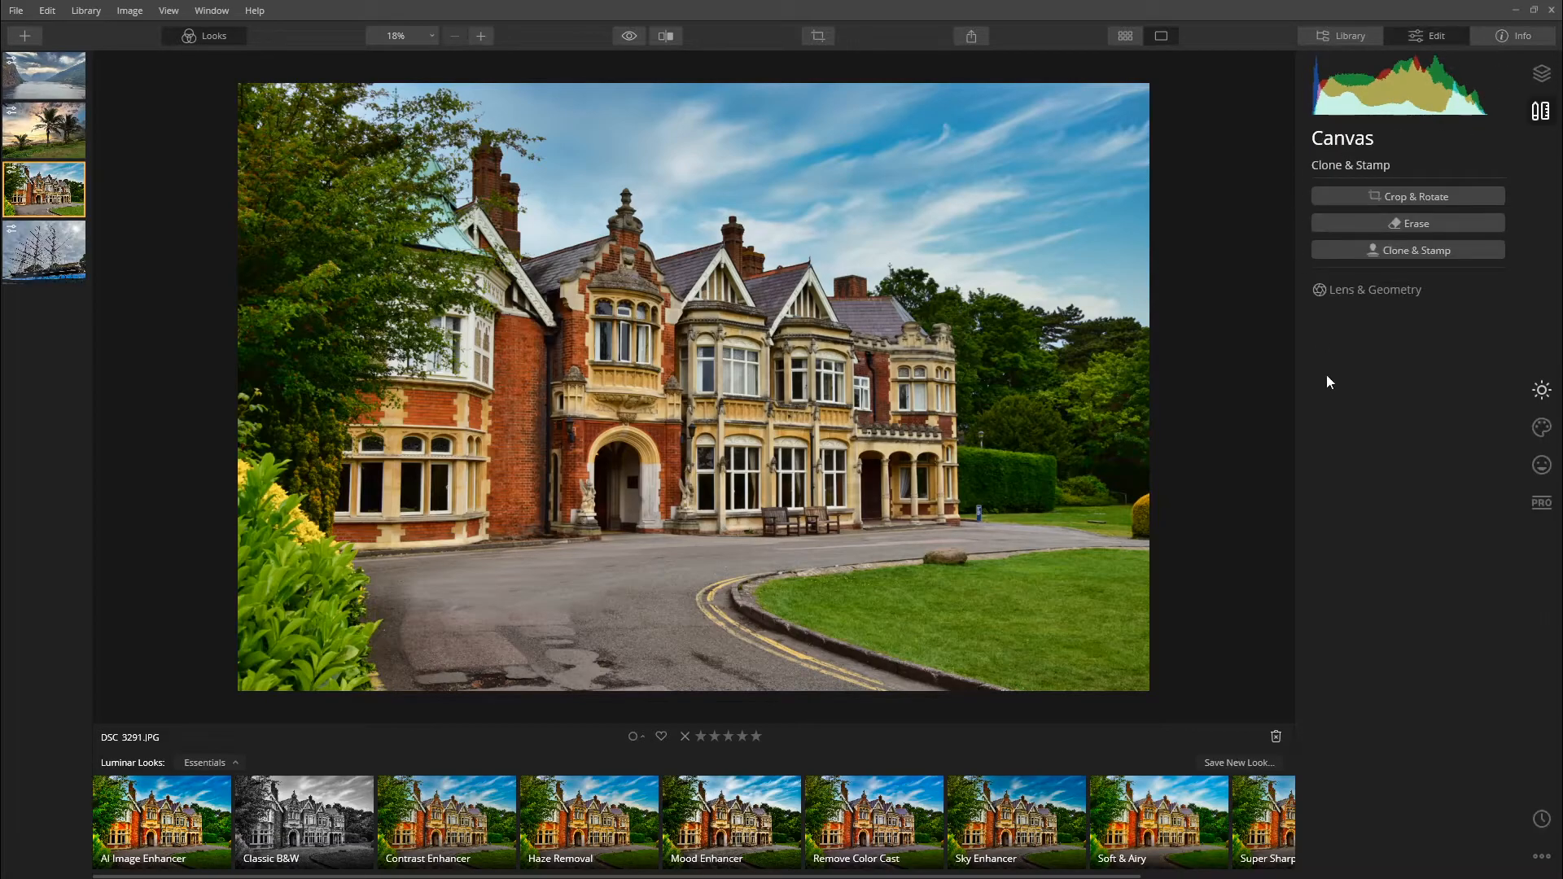
click(1336, 39)
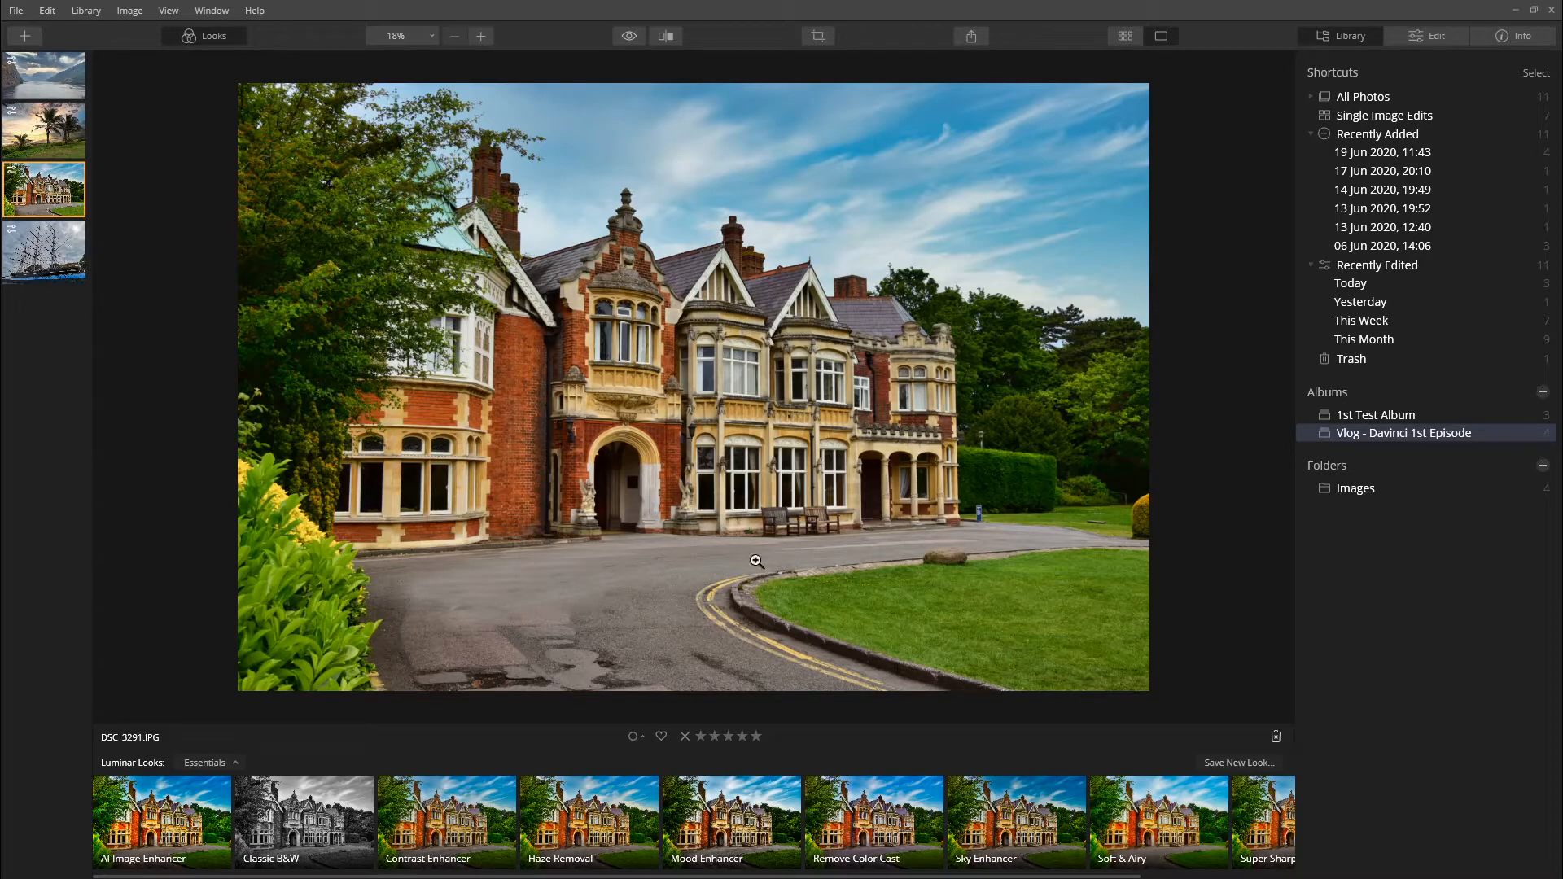
click(1421, 36)
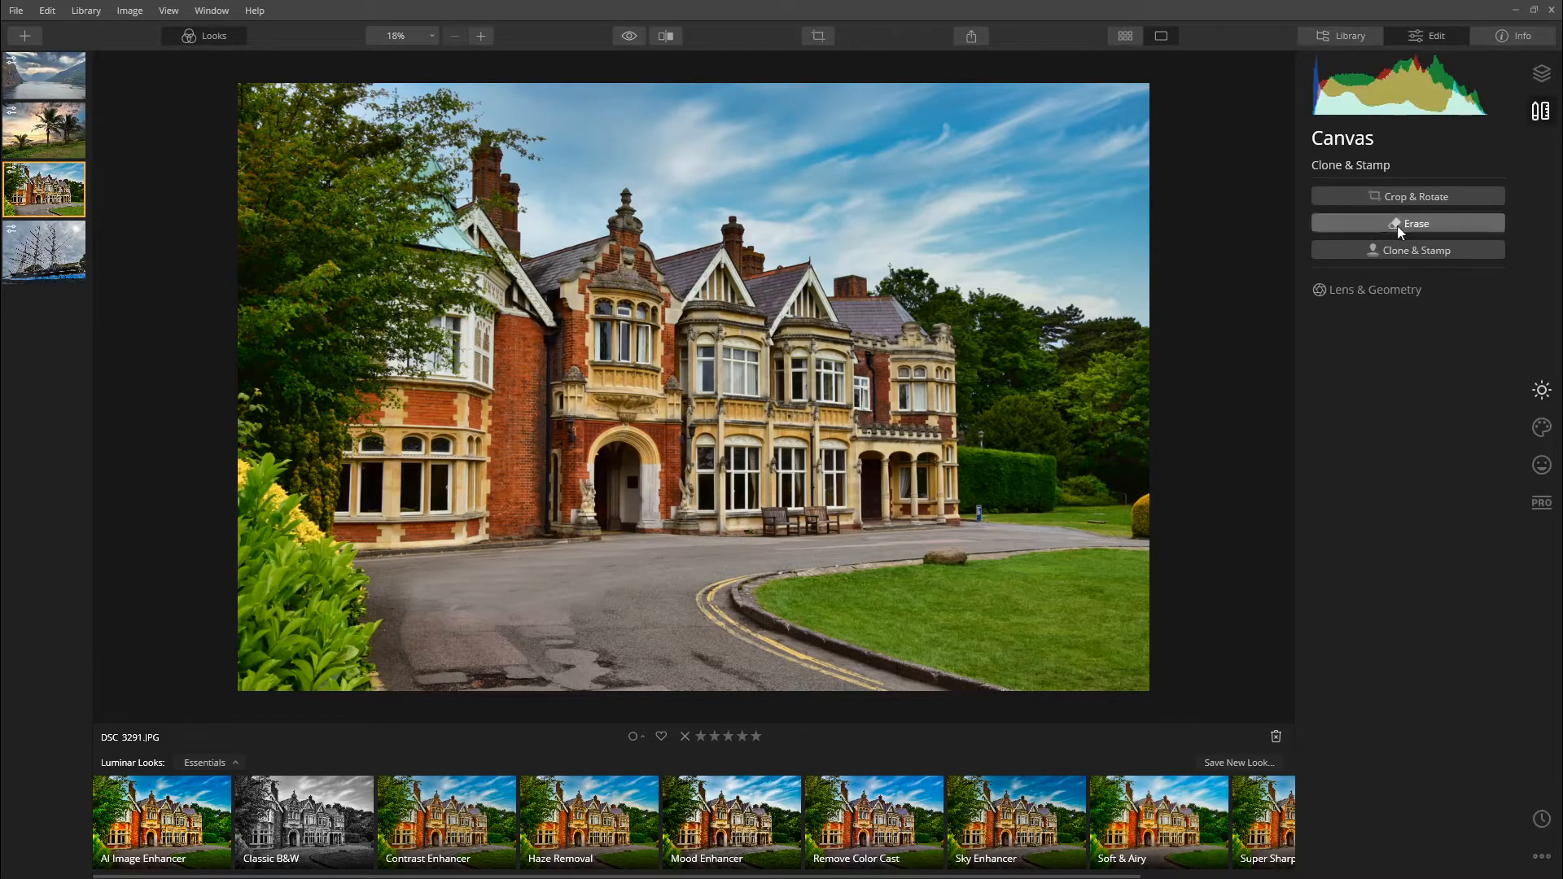
Review the original and AI Sky Replacement Blue Sky 5 states in the mansion photo's edit history, return to the latest edit, and view its layers
click(1543, 821)
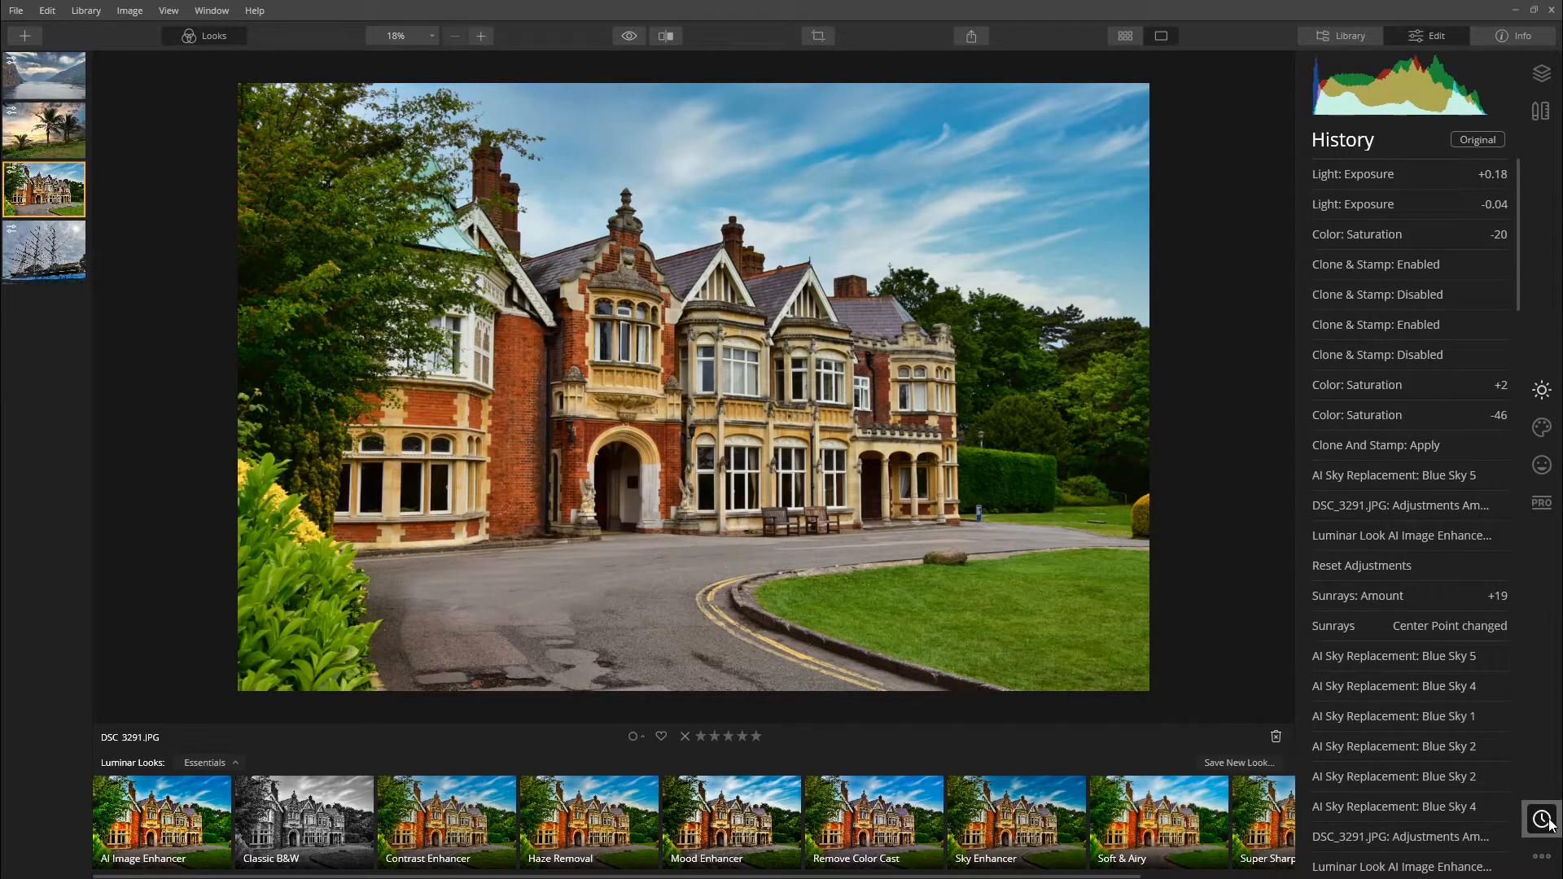
click(1482, 140)
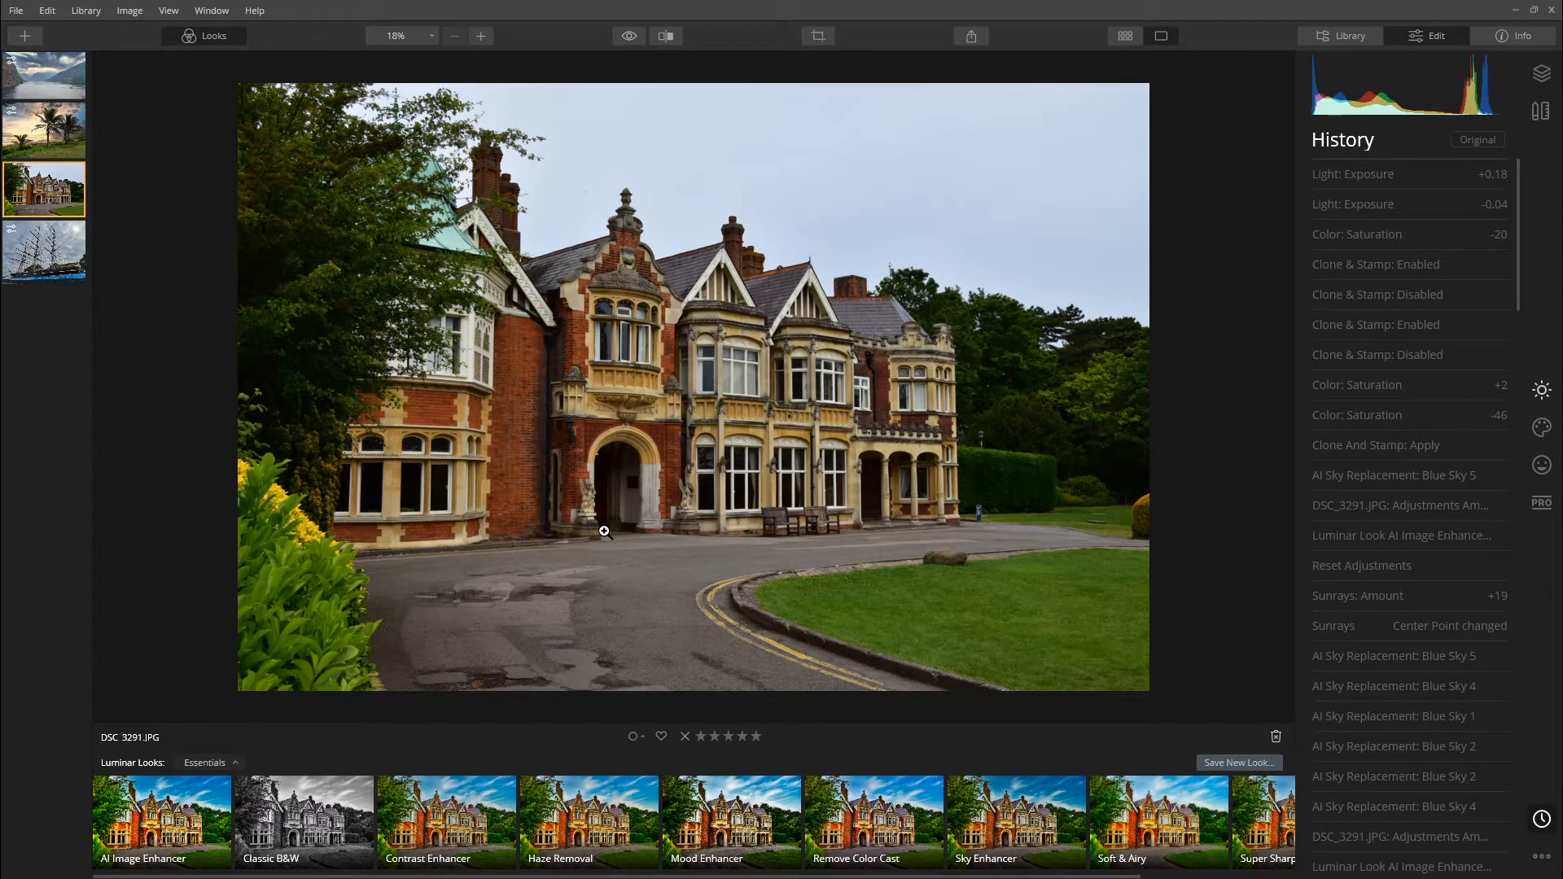
click(1482, 174)
click(1490, 143)
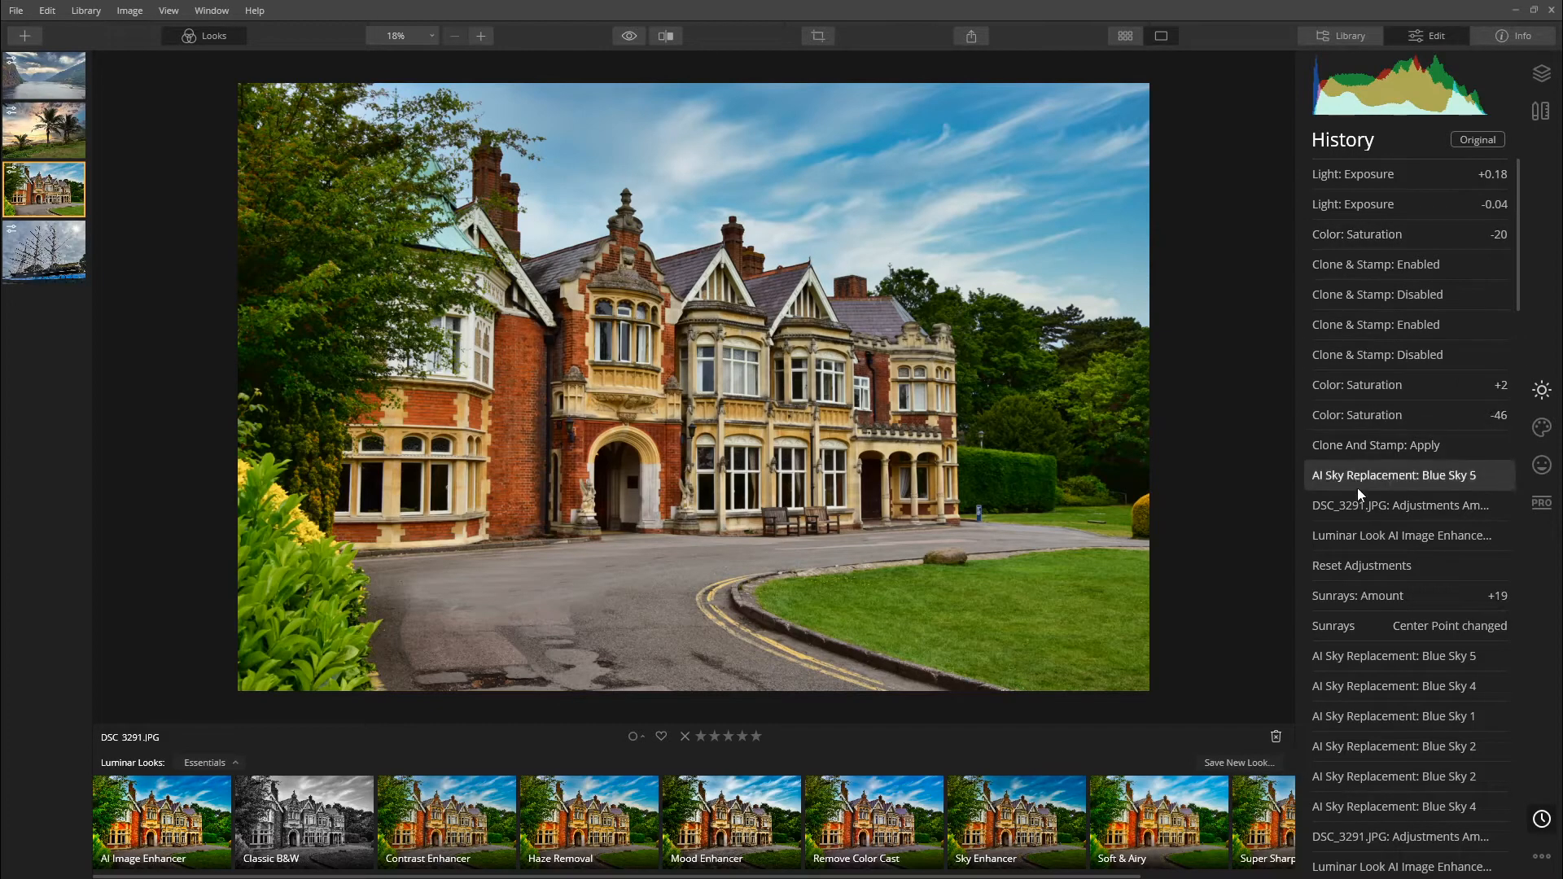
click(1375, 655)
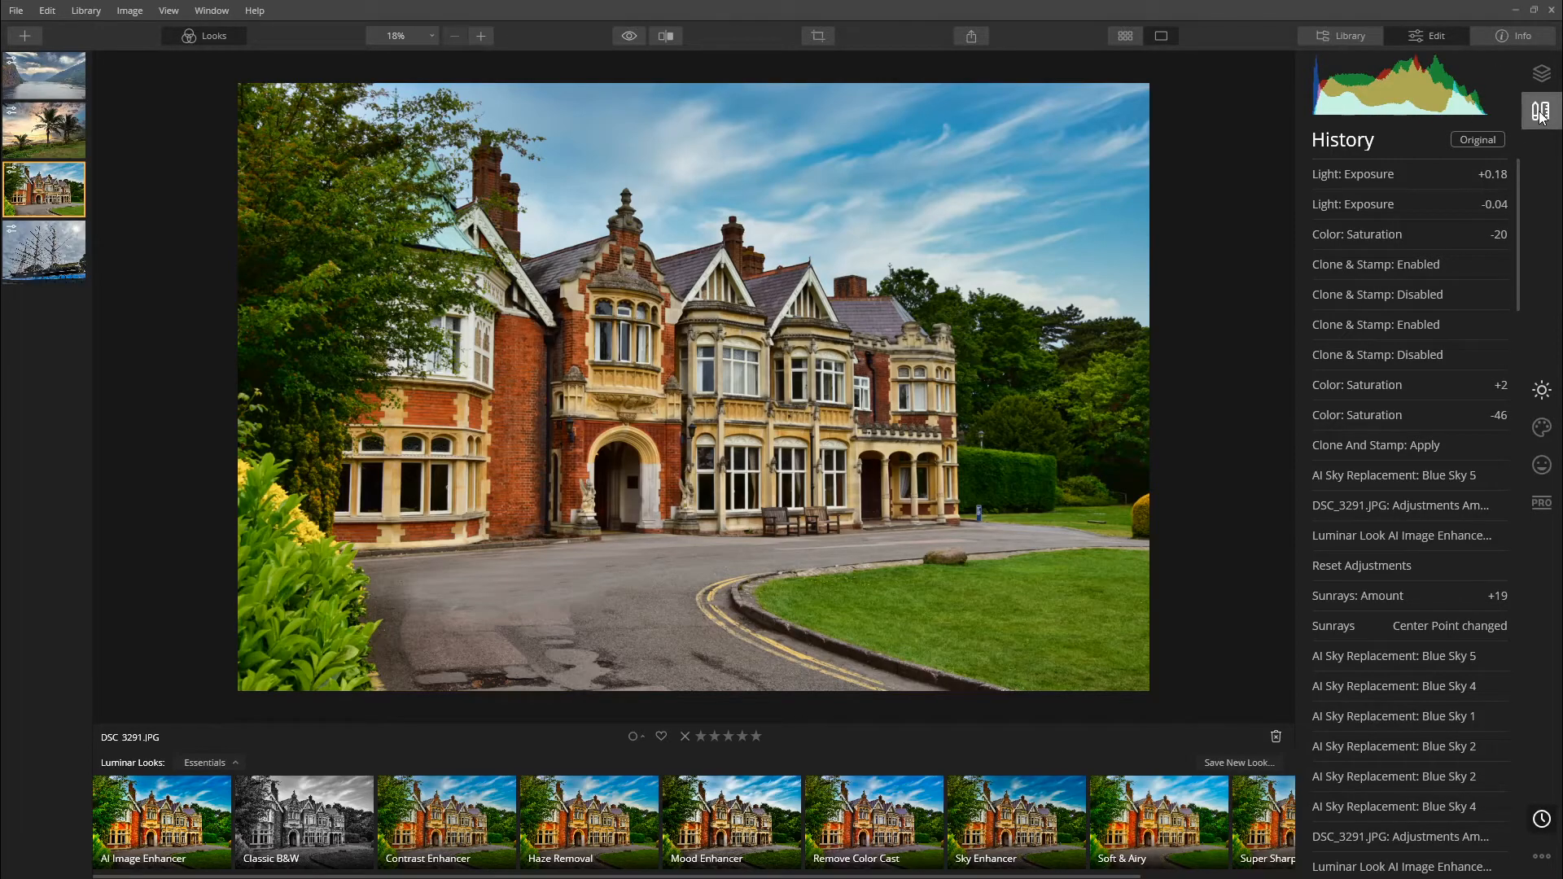
click(1546, 79)
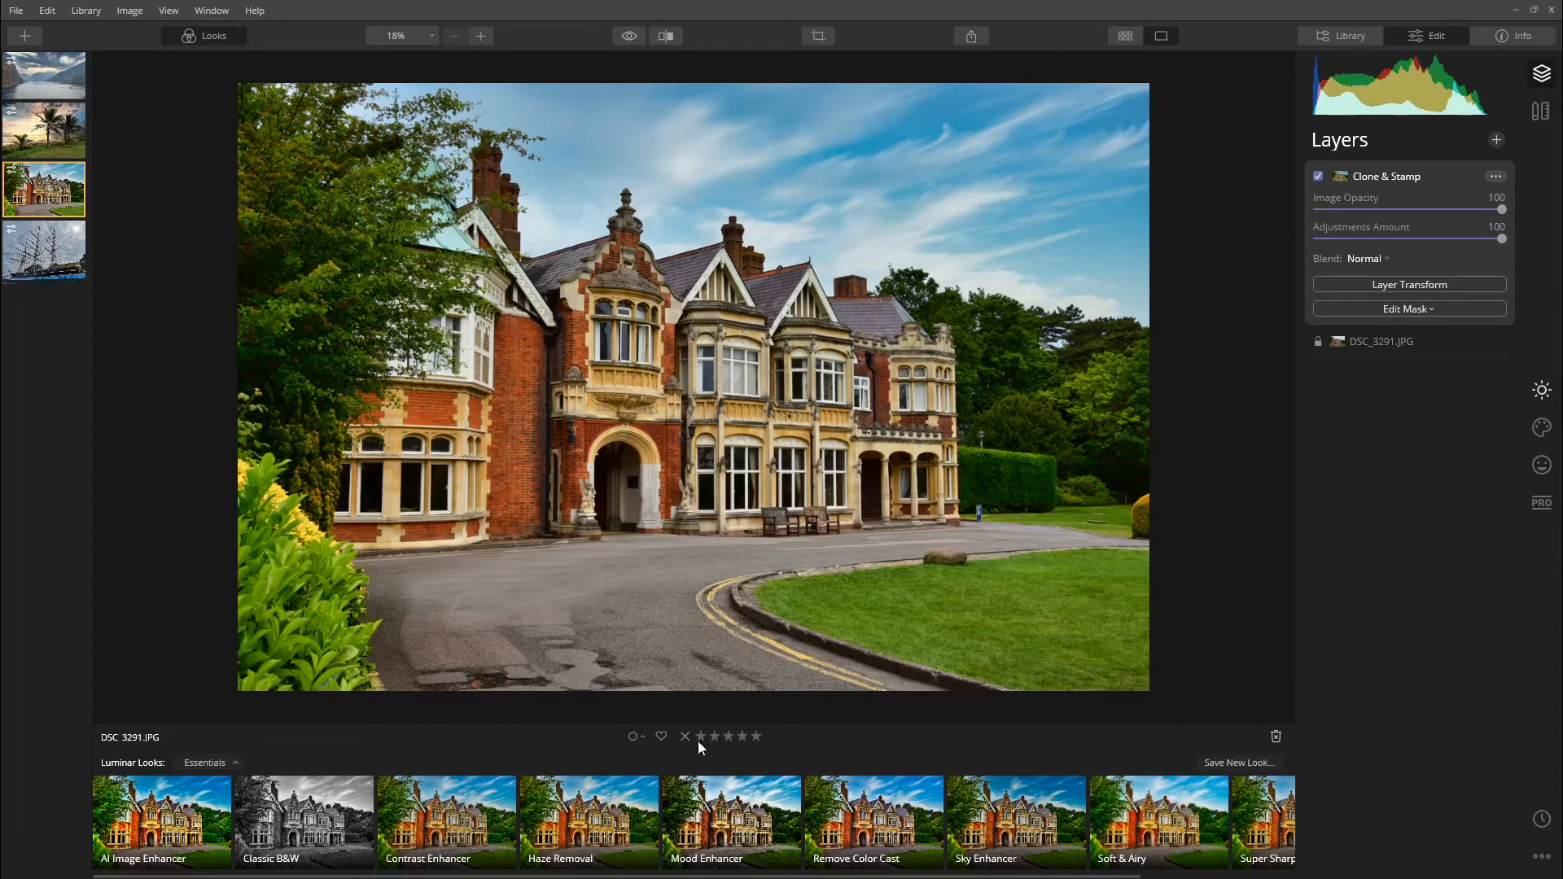
Rate the mansion photo five stars, flag it as rejected and as a favorite instead, and give it a green color label
key(3)
key(x)
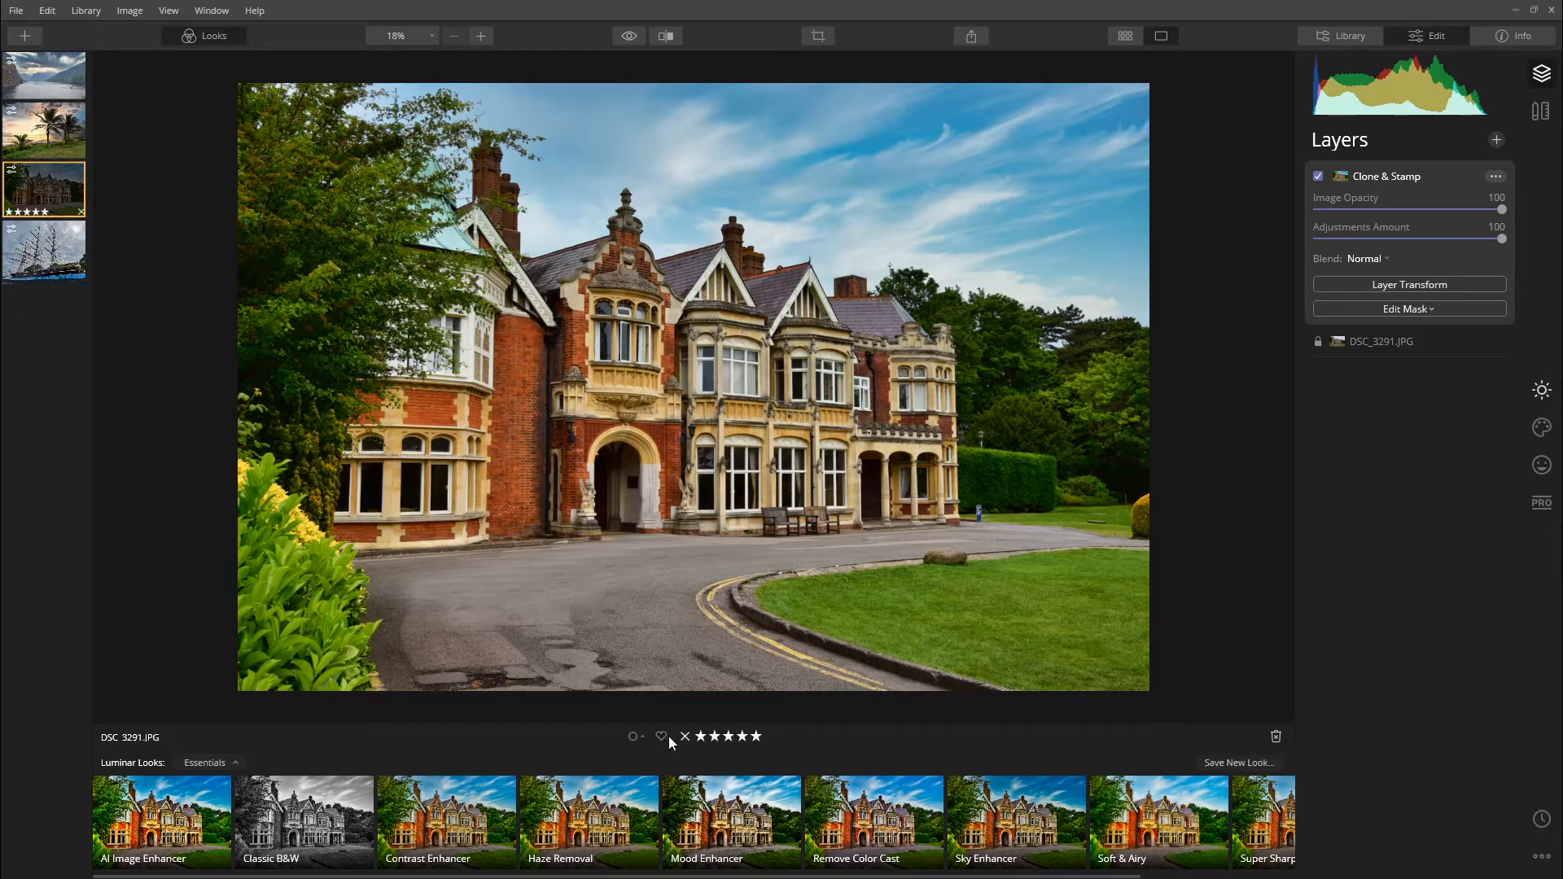
key(p)
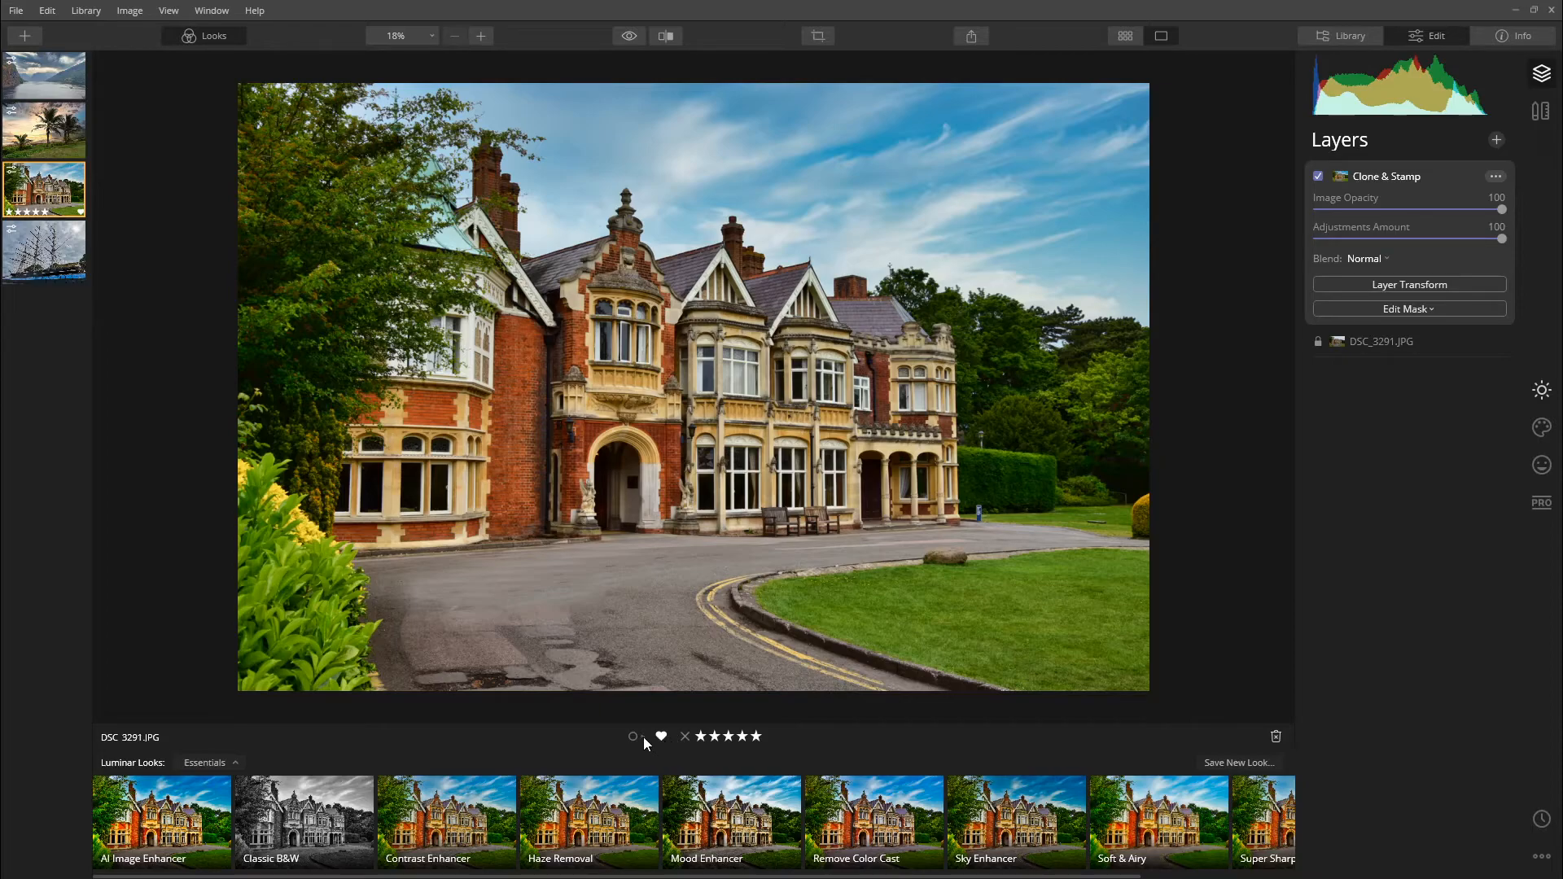
key(8)
Show the album's photos in the gallery and filter them to 4 Stars or More
click(1127, 36)
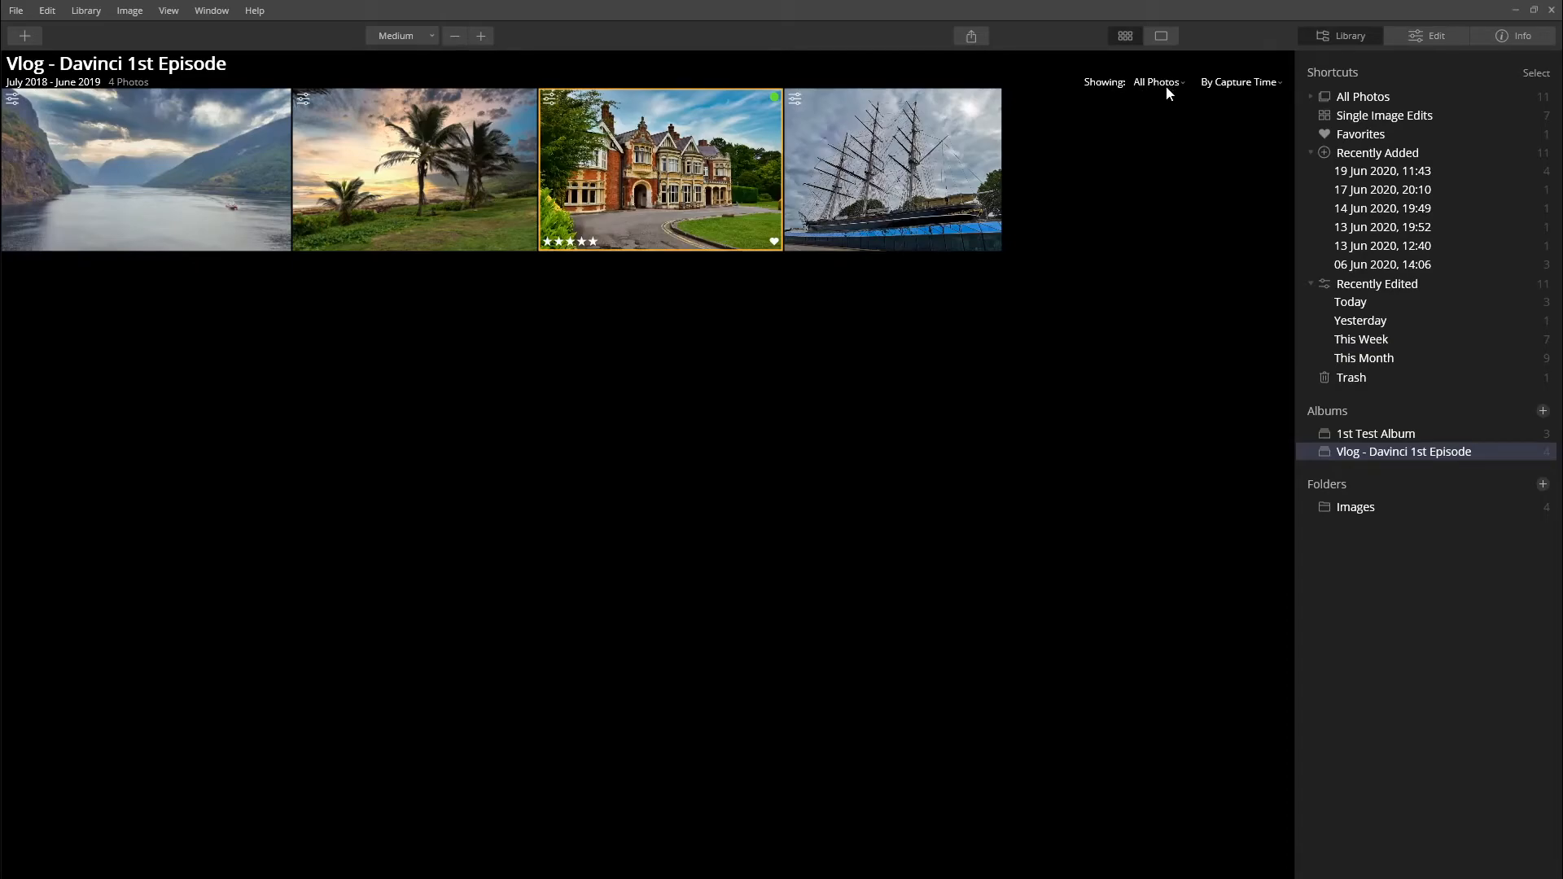
click(1174, 213)
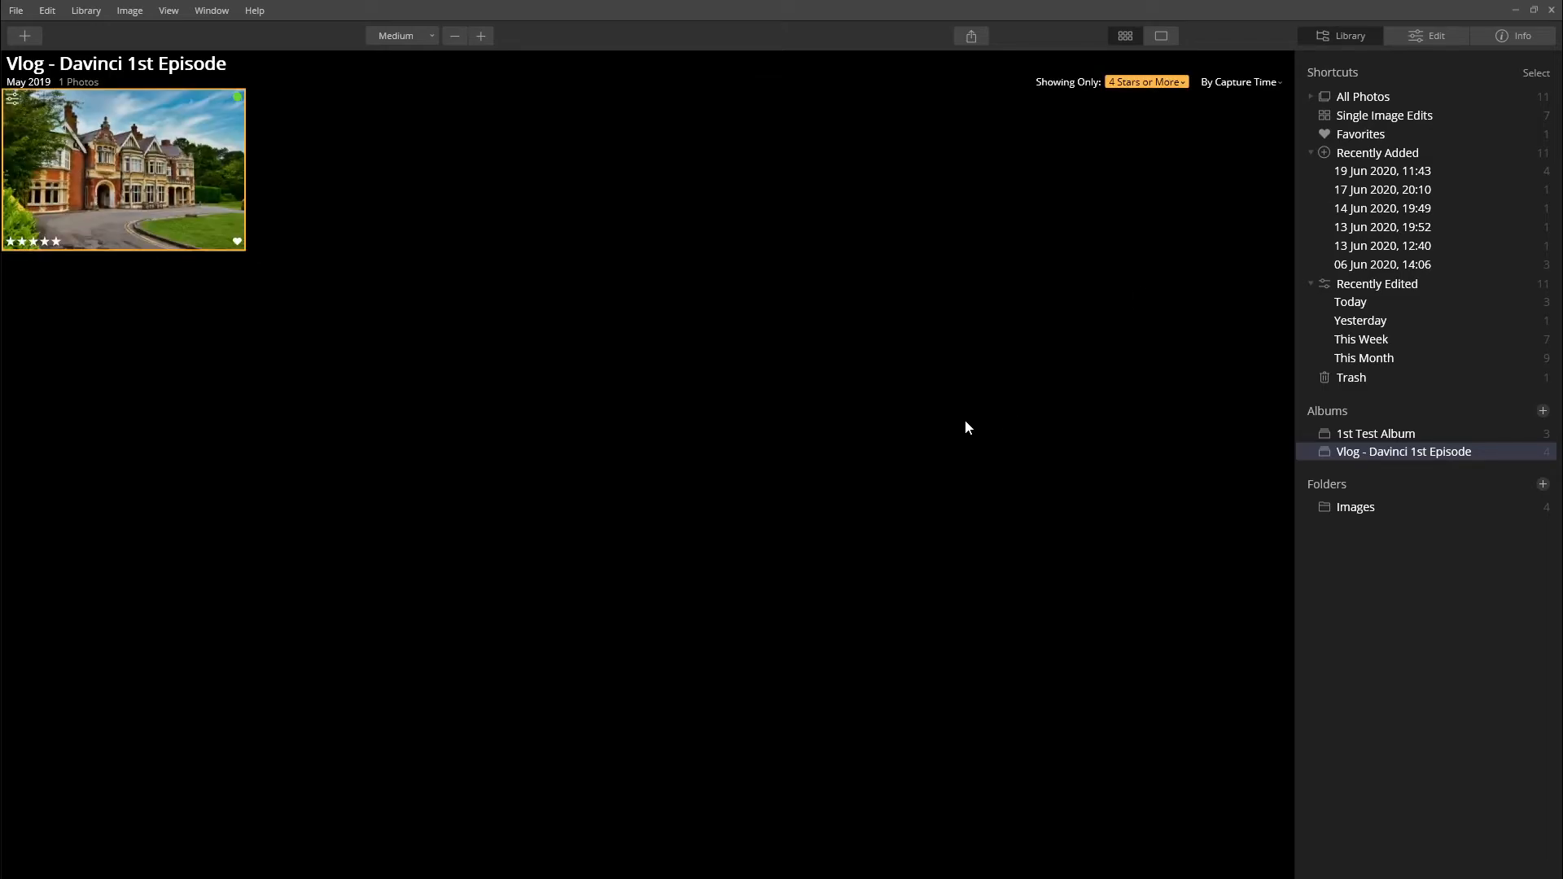